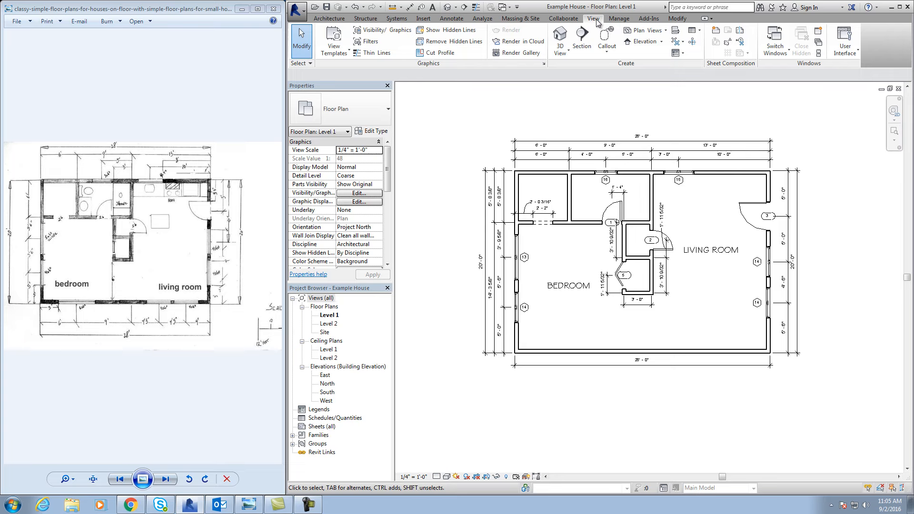
Maximize the Revit window so it fills the screen instead of sharing it with the reference image.
left_click(700, 30)
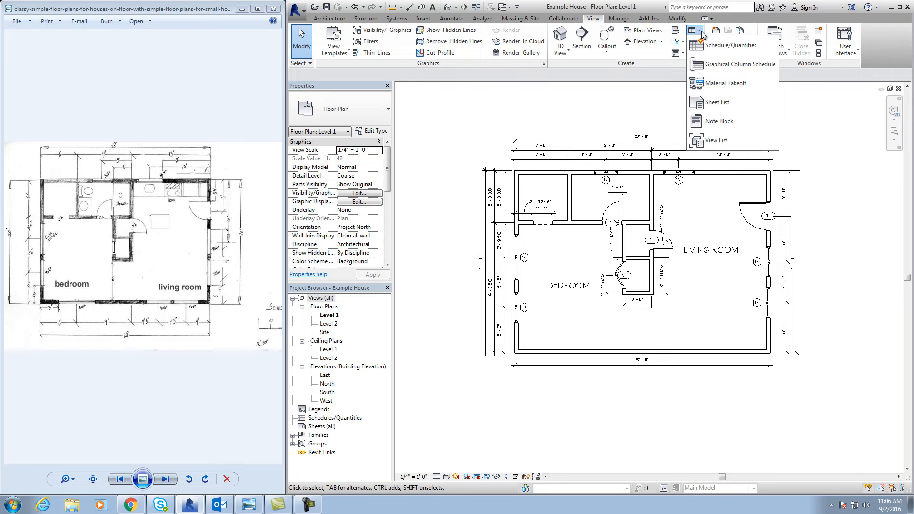
left_click(700, 31)
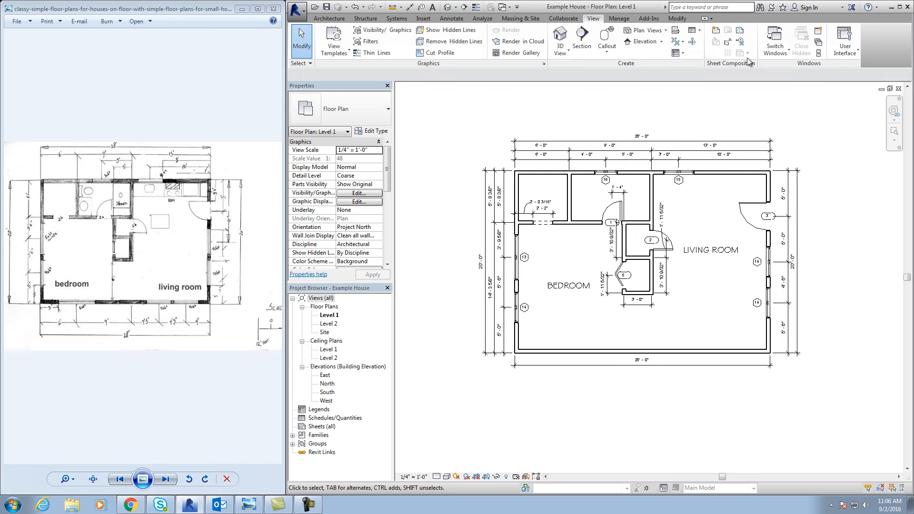
left_click(901, 7)
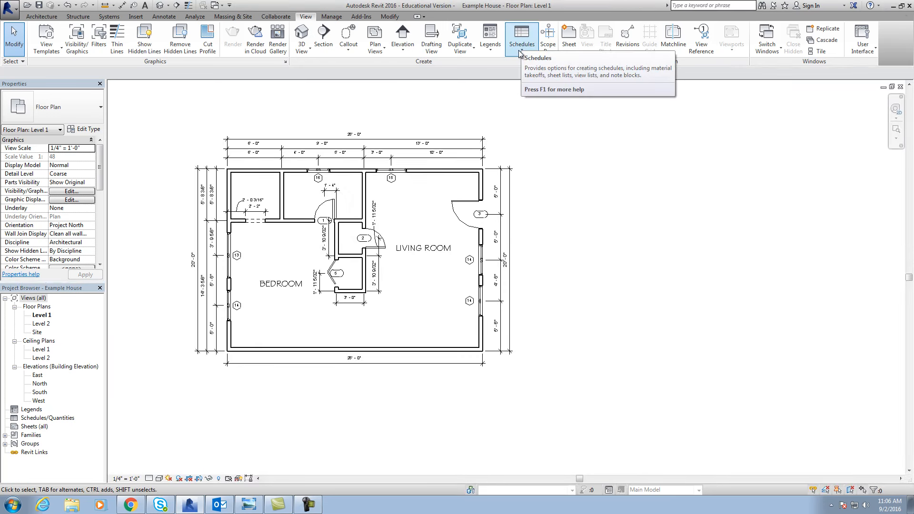
Create a new schedule for the Windows category, keeping the New Construction phase.
middle_click_drag(580, 177, 660, 152)
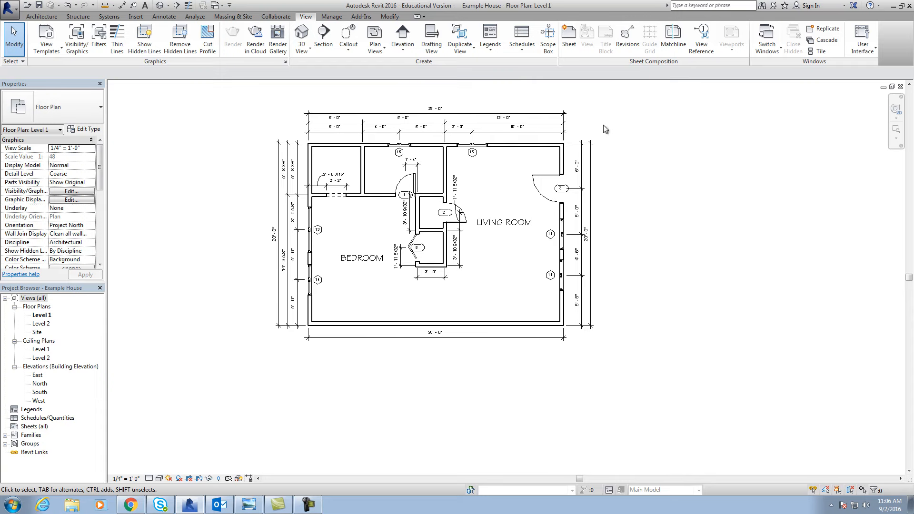
left_click(524, 52)
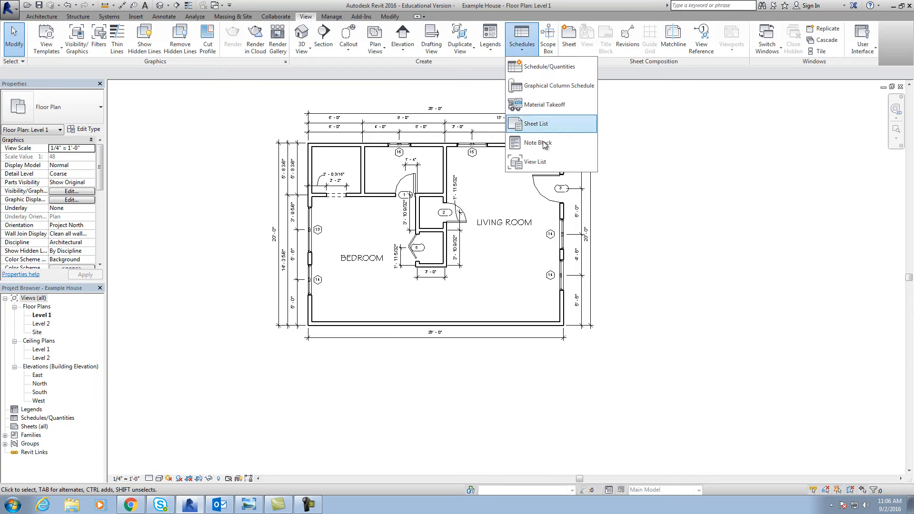
left_click(546, 68)
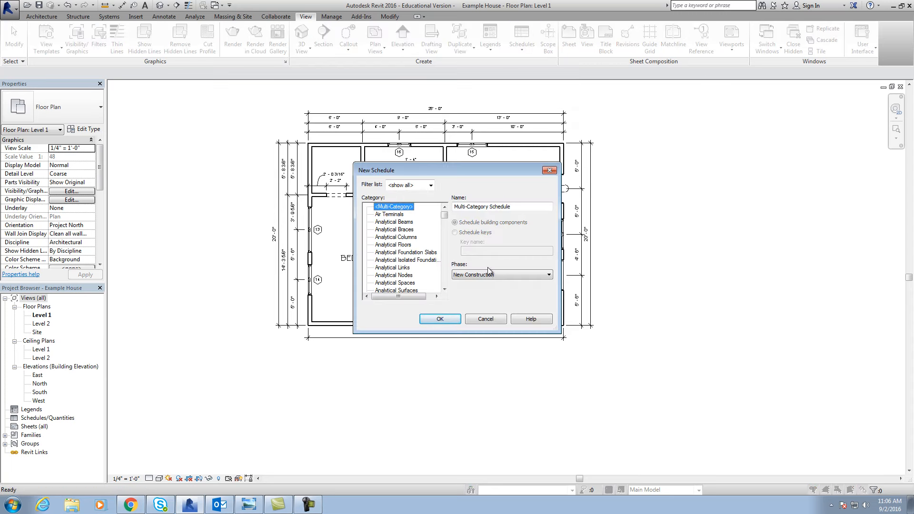
left_click_drag(442, 218, 442, 284)
left_click(386, 283)
left_click(440, 320)
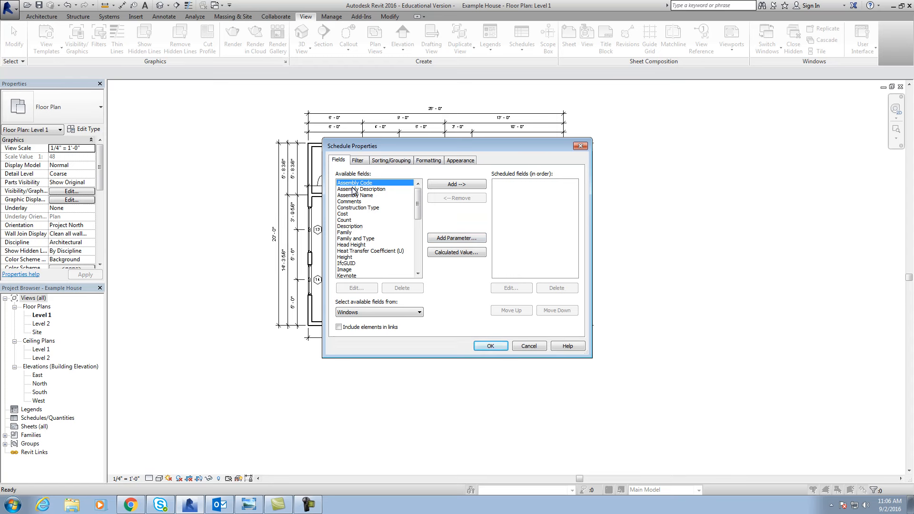
Add the Count, Description and Height fields to the window schedule.
left_click(343, 220)
left_click(455, 184)
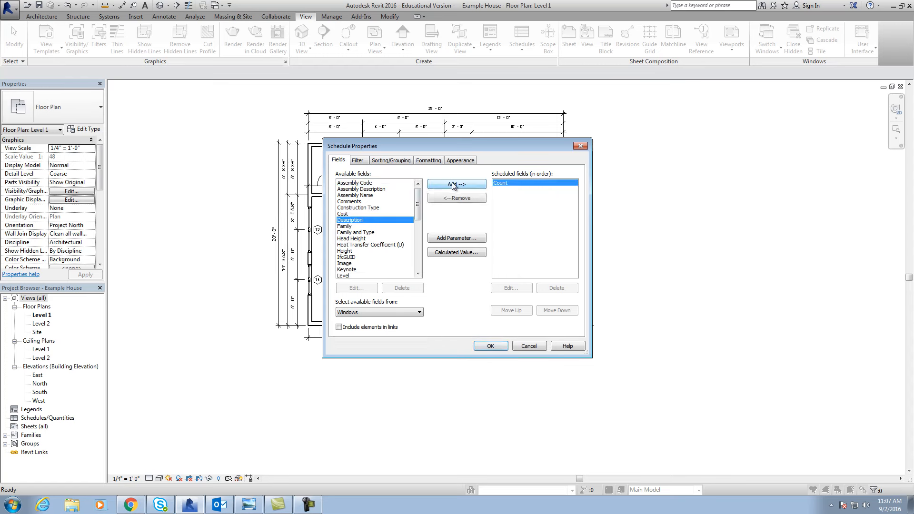
left_click(453, 186)
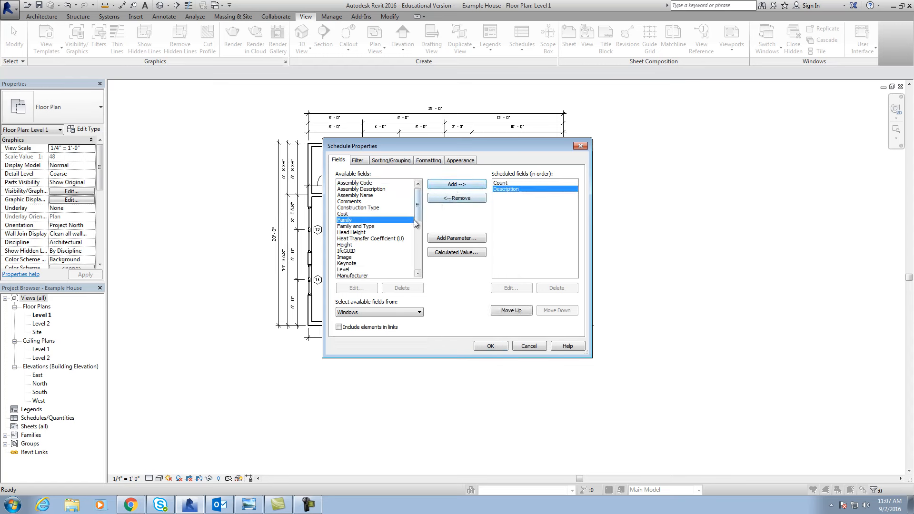
left_click(363, 232)
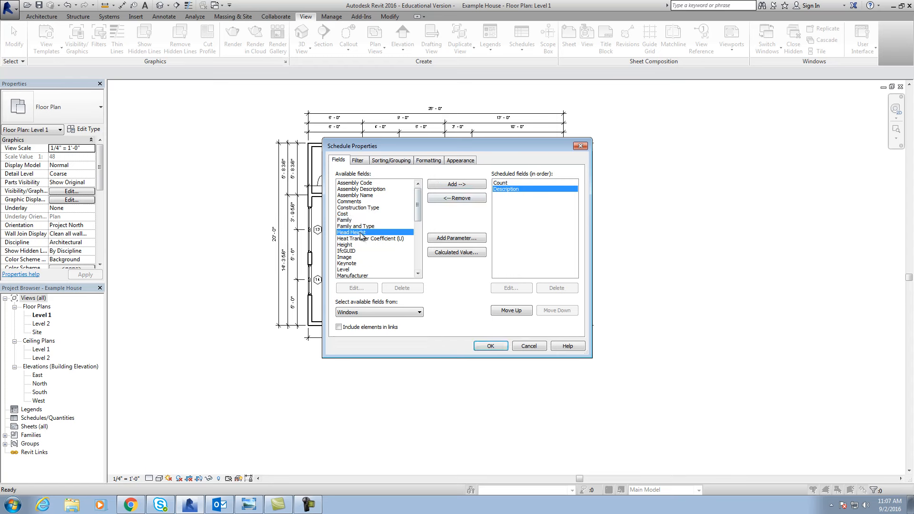
left_click(361, 244)
left_click(450, 185)
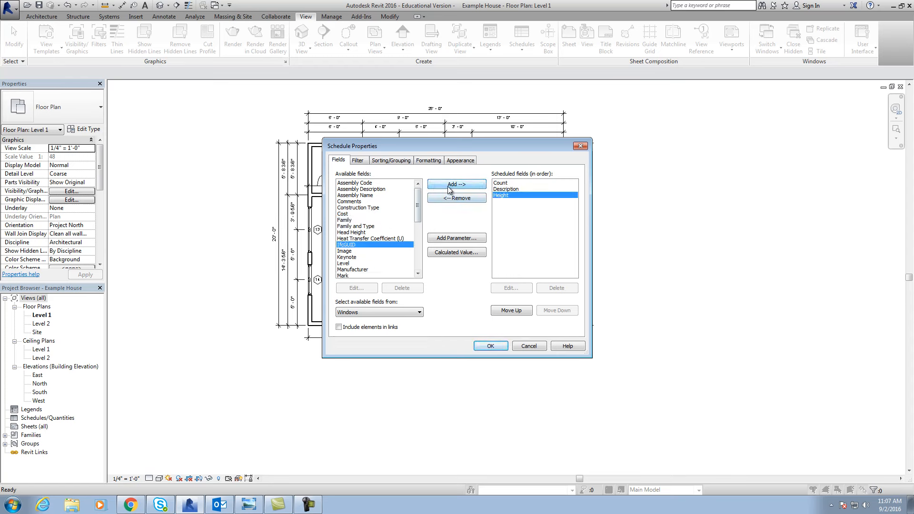
Add the Manufacturer and Mark fields to the scheduled fields.
left_click(417, 274)
left_click(417, 273)
left_click(417, 274)
left_click(417, 274)
left_click(417, 273)
left_click(352, 239)
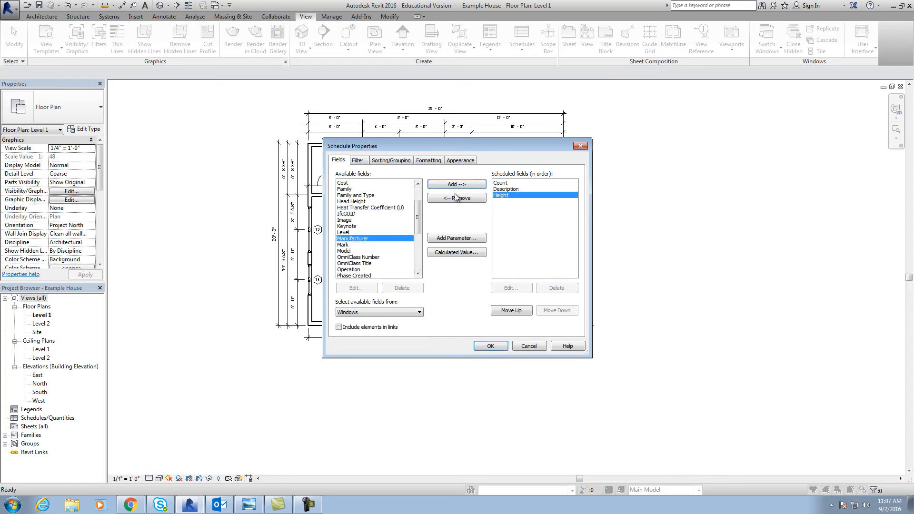
left_click(456, 185)
left_click(438, 185)
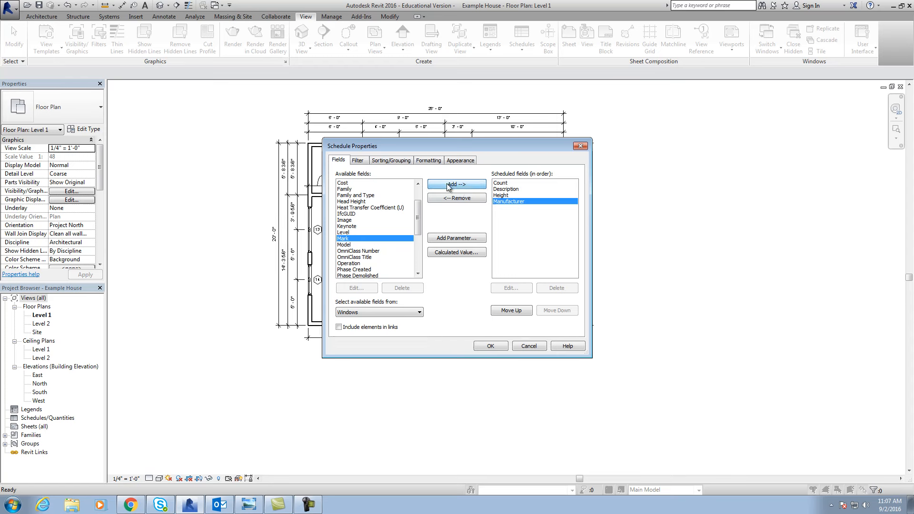
Add the Rough Height and Rough Width fields to the scheduled fields.
left_click(418, 273)
left_click(418, 273)
left_click(418, 273)
left_click(418, 273)
left_click(418, 273)
left_click(418, 273)
left_click(359, 240)
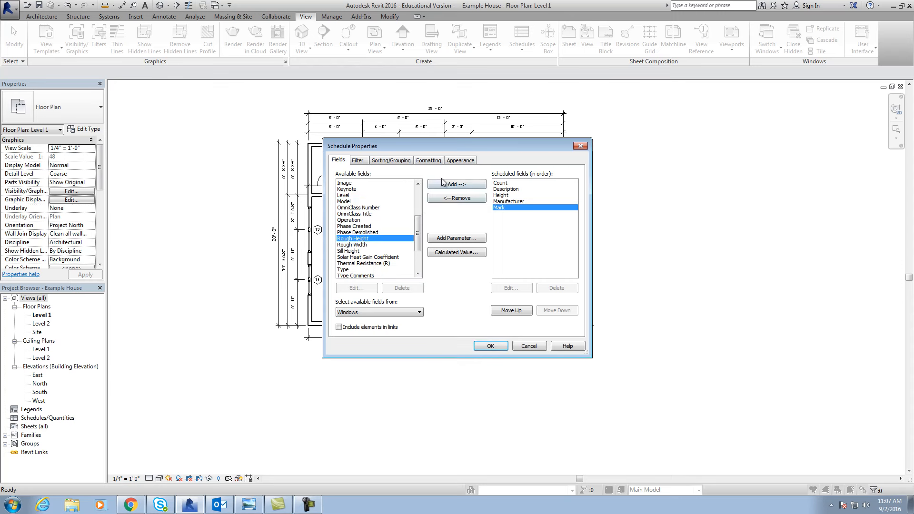
left_click(440, 184)
left_click(451, 186)
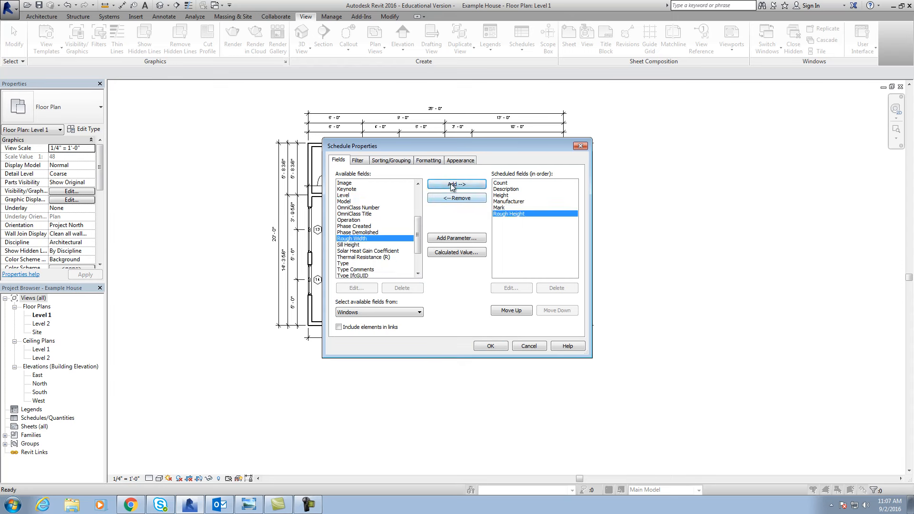
Add the Width field to the scheduled fields.
left_click(418, 274)
left_click(419, 274)
left_click(418, 274)
left_click(419, 274)
left_click(419, 274)
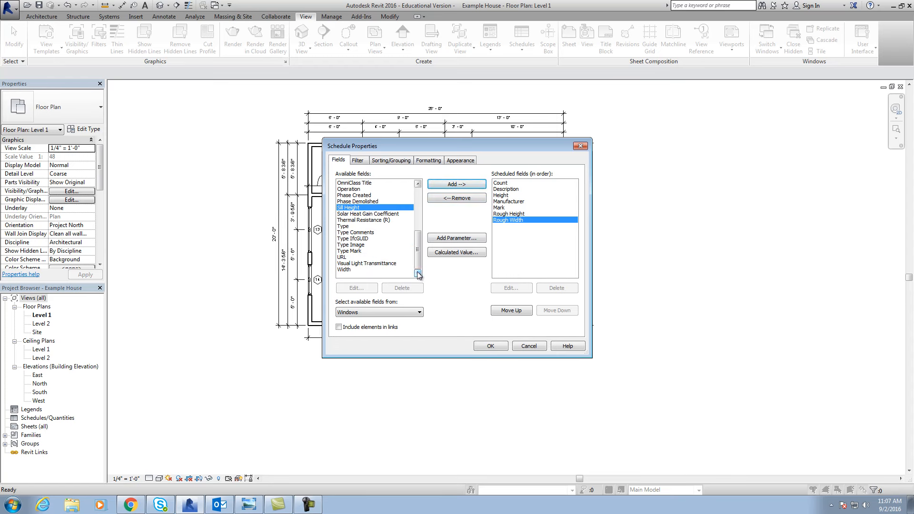
left_click(355, 270)
left_click(443, 186)
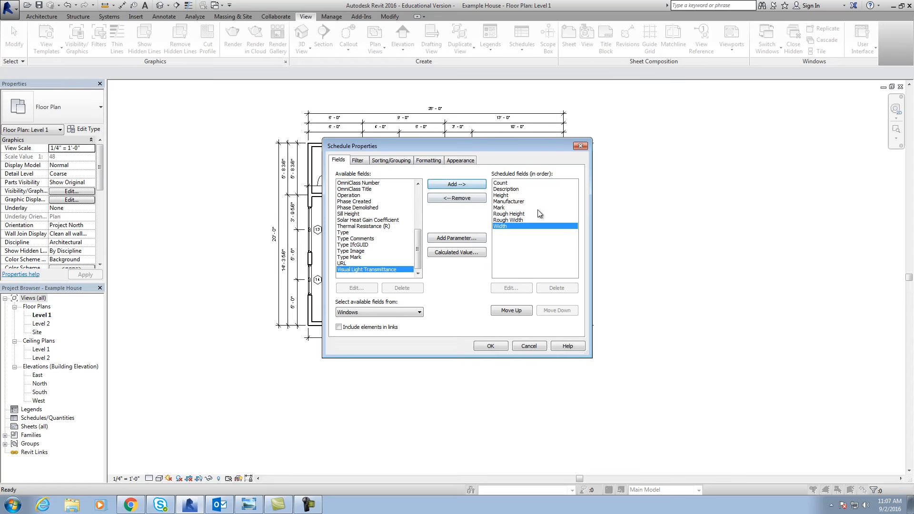
Reorder the scheduled fields so that Mark comes first, ahead of Count.
left_click(499, 207)
left_click(511, 311)
left_click(512, 311)
left_click(512, 310)
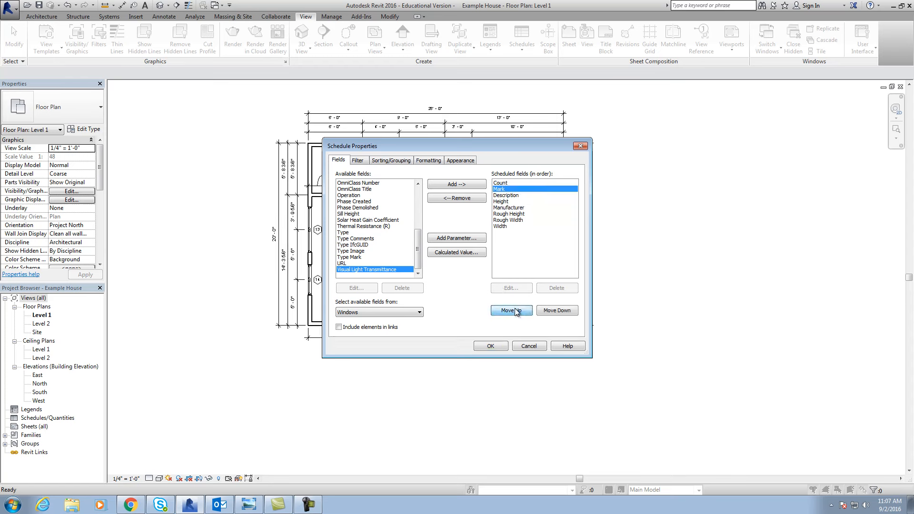
left_click(512, 311)
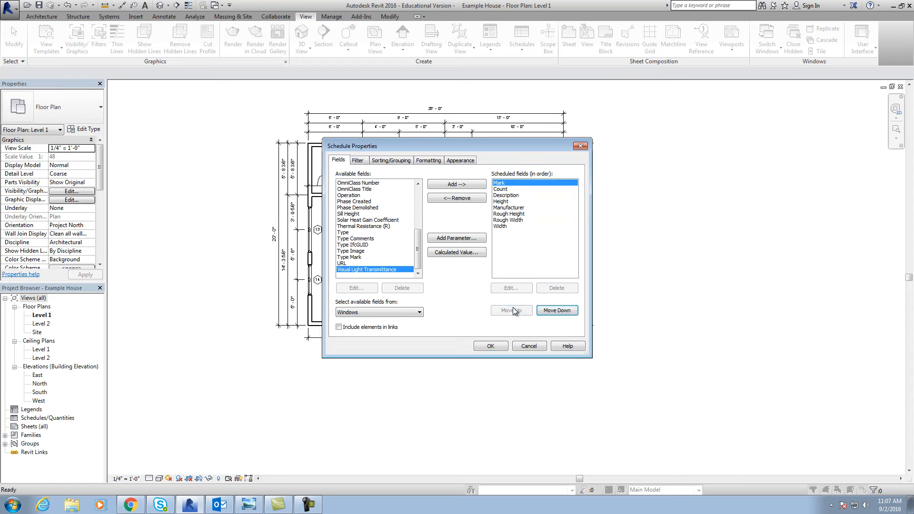
Place the Width field between Description and Height in the scheduled field order.
left_click(508, 201)
left_click(507, 226)
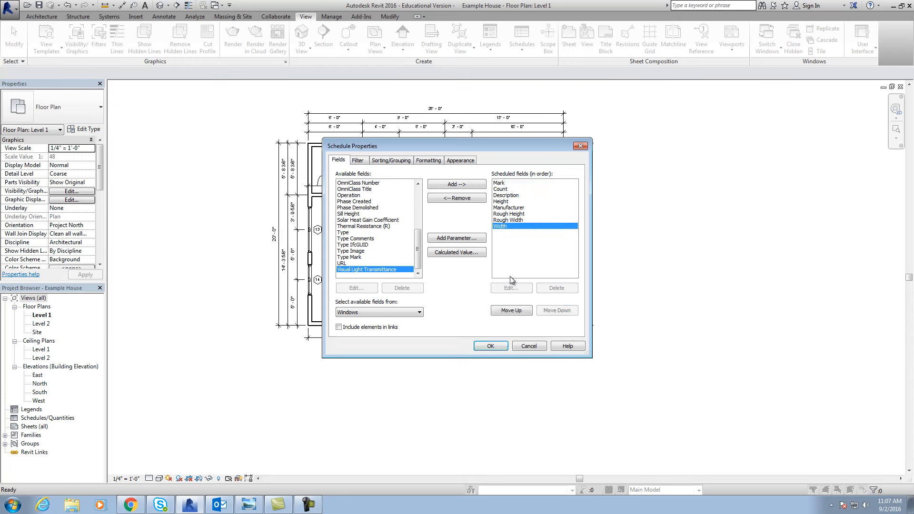
left_click(518, 311)
left_click(518, 311)
left_click(518, 310)
left_click(518, 311)
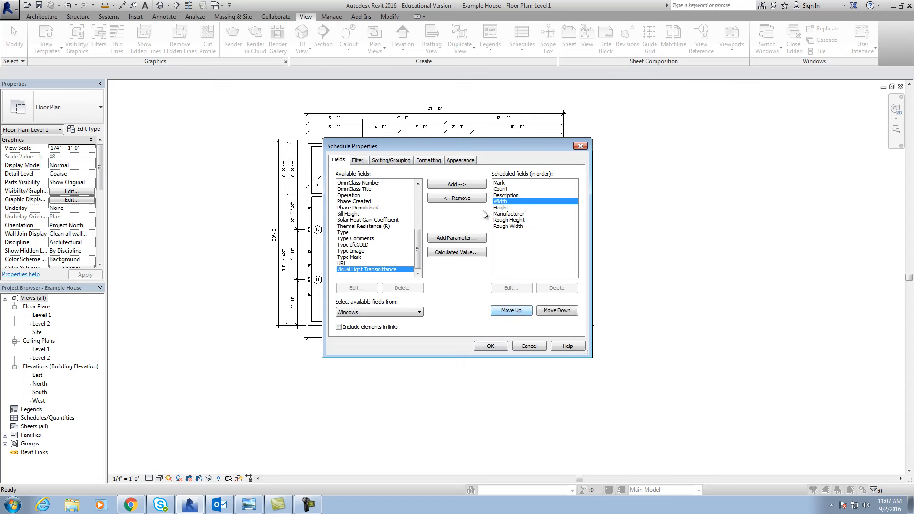
Place the Manufacturer field last in the scheduled field order.
left_click(501, 208)
left_click(505, 214)
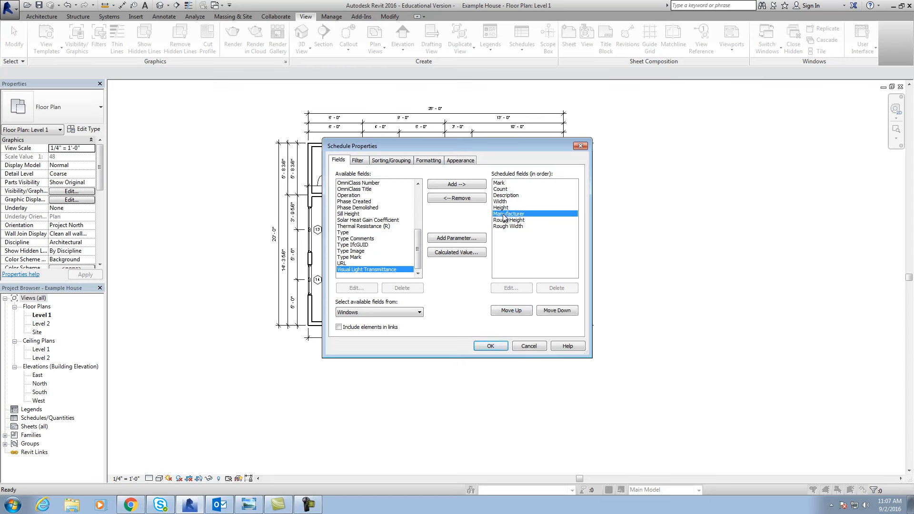
left_click(554, 311)
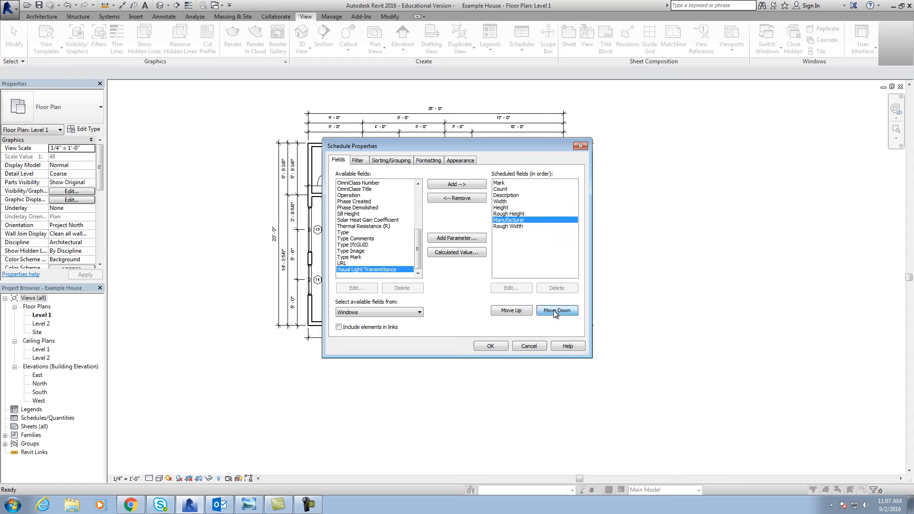
left_click(555, 310)
Place Rough Width ahead of Rough Height and generate the window schedule with these fields.
left_click(510, 215)
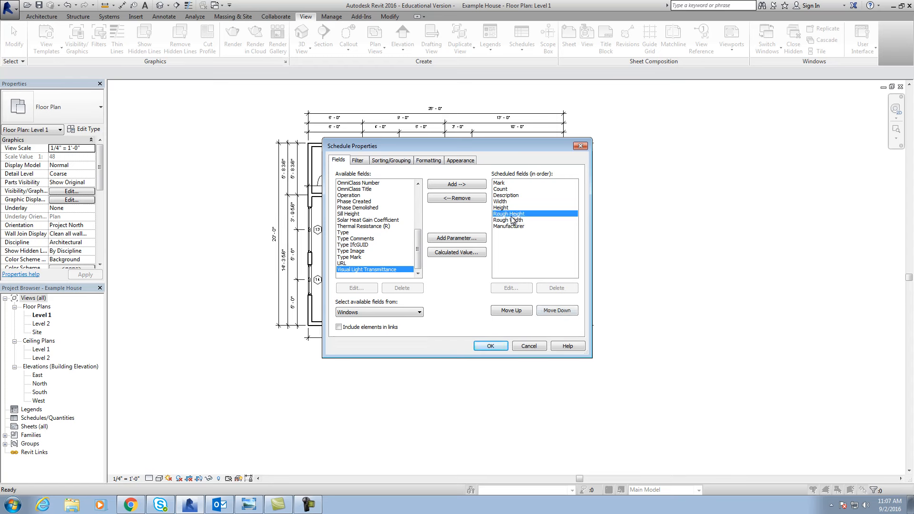
left_click(514, 220)
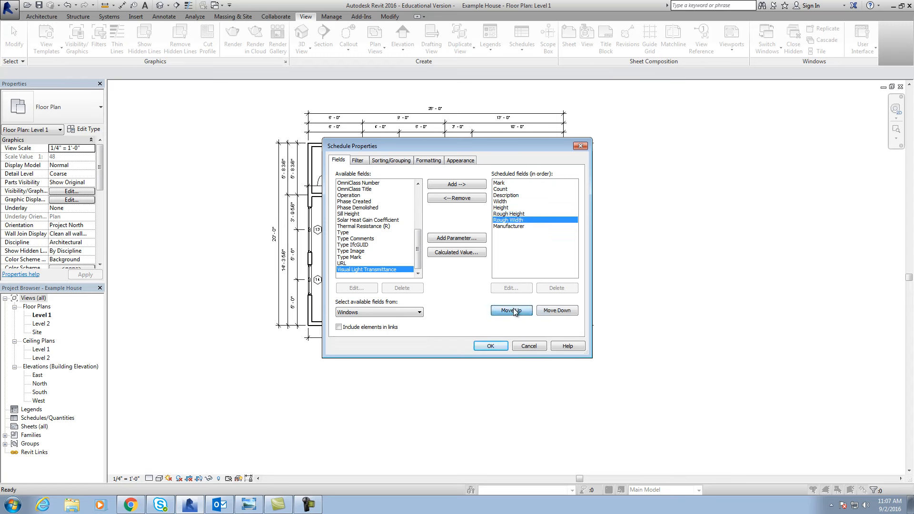
left_click(512, 310)
left_click(520, 220)
left_click(492, 346)
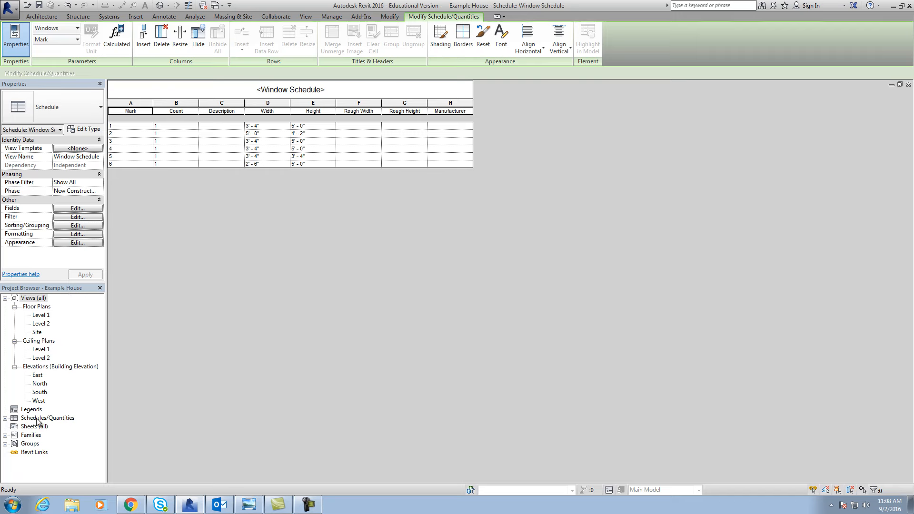
Check the window tags on the Level 1 floor plan against the window schedule's marks, ending back in the schedule.
left_click(5, 419)
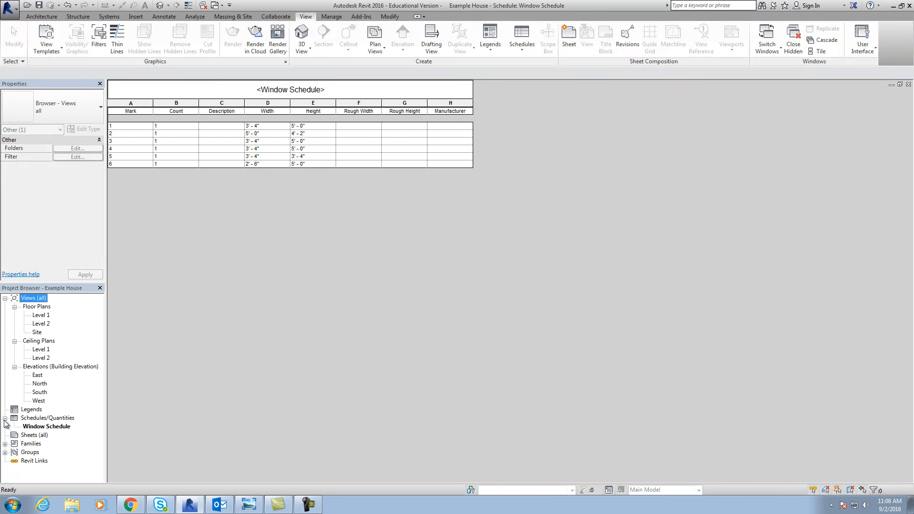
left_click(48, 427)
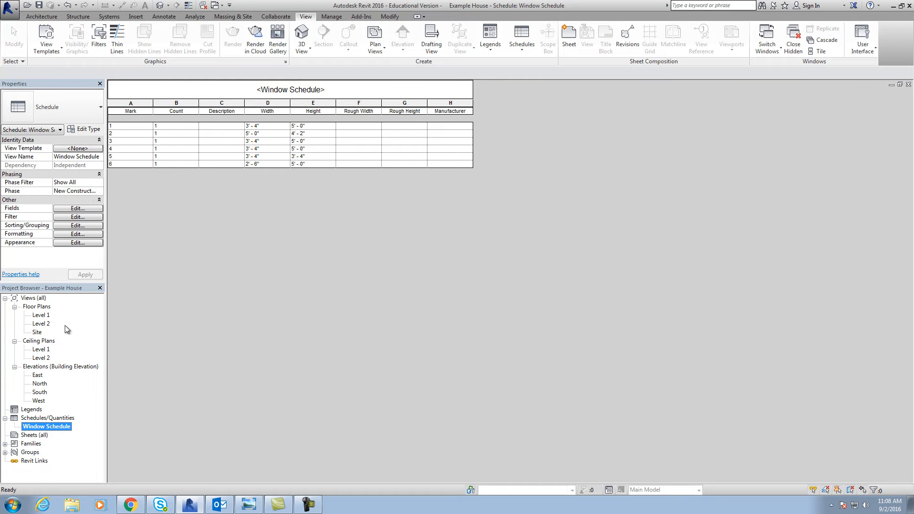
double_click(42, 315)
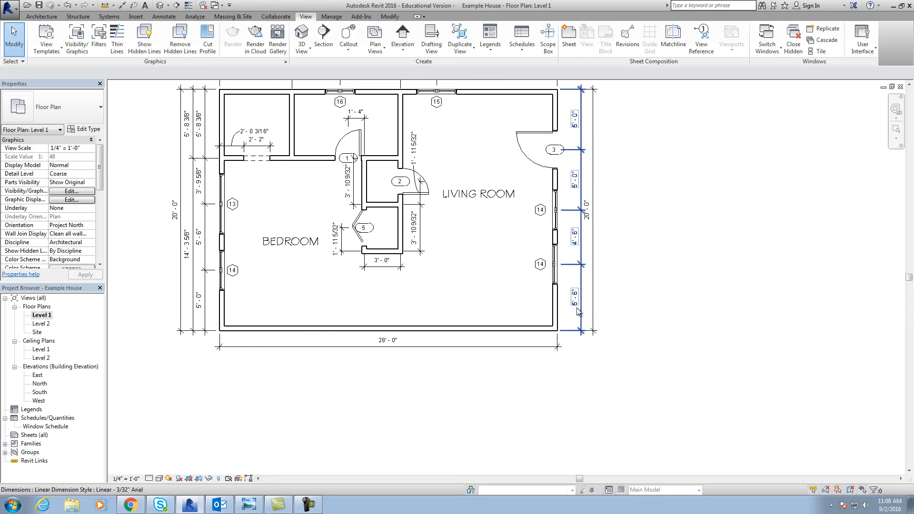
middle_click_drag(577, 308, 607, 356)
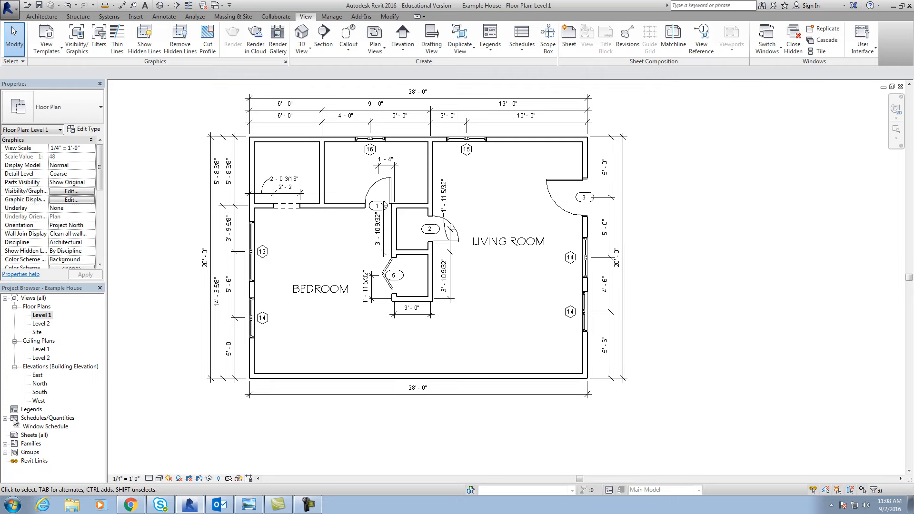
double_click(48, 426)
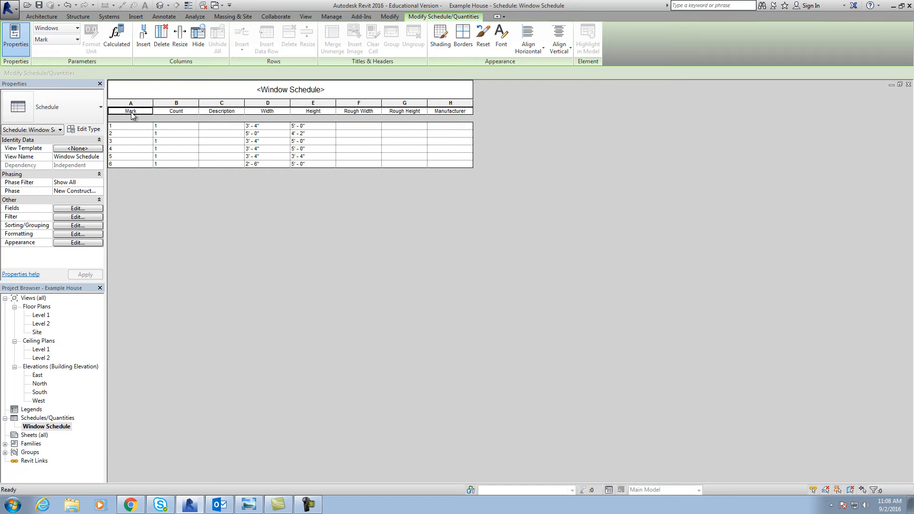
Replace the window schedule's Mark field with Type Mark as the first column.
left_click(94, 208)
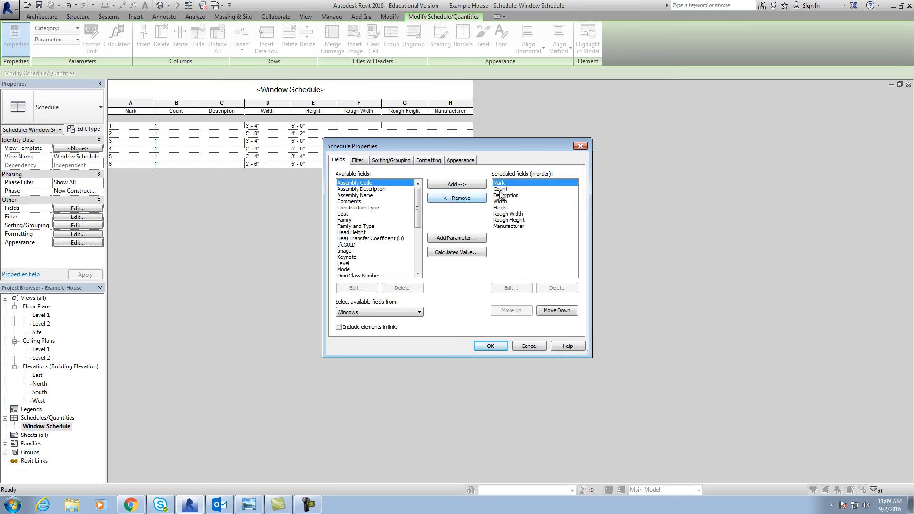
left_click(452, 198)
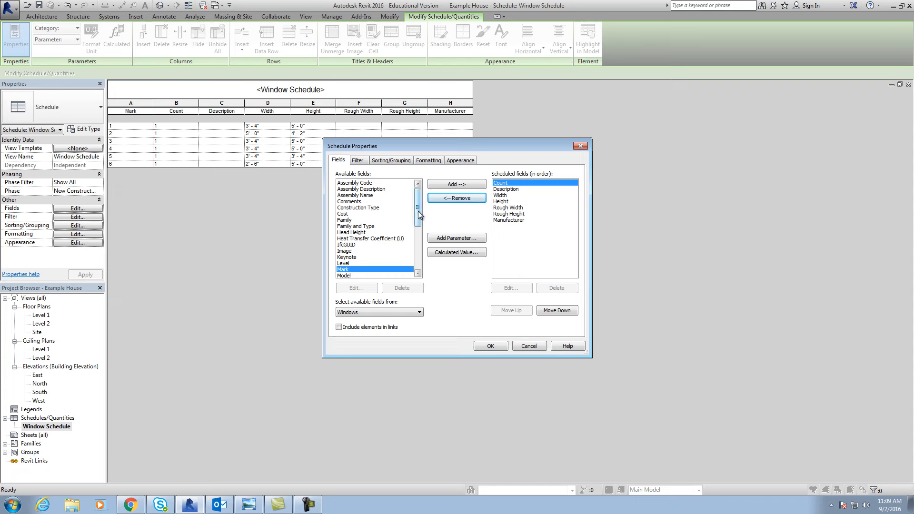
left_click_drag(419, 215, 419, 249)
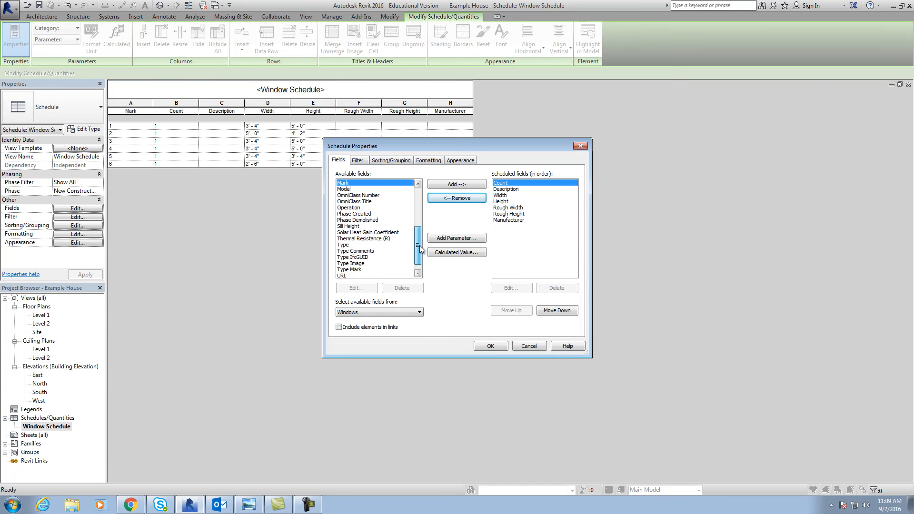
left_click(351, 270)
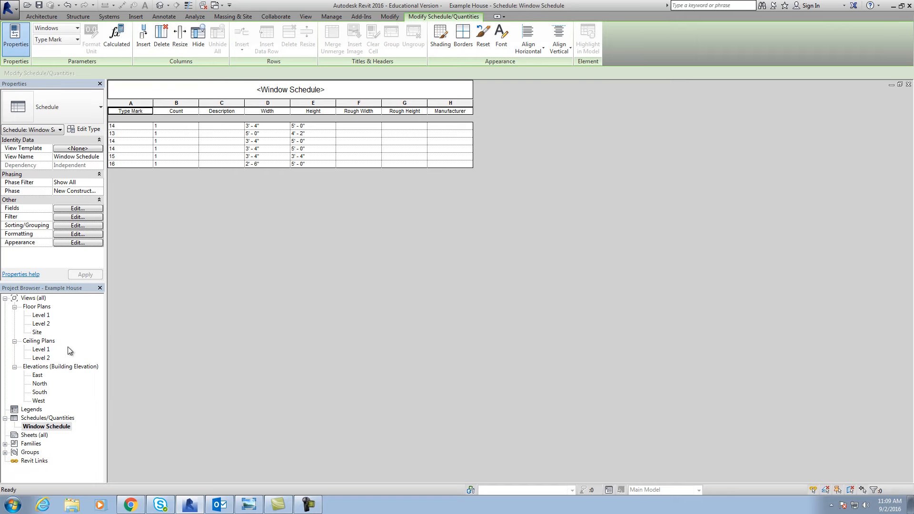
Compare the schedule with the Level 1 plan's window tags, then sort the schedule by Type Mark without itemizing every instance.
double_click(41, 316)
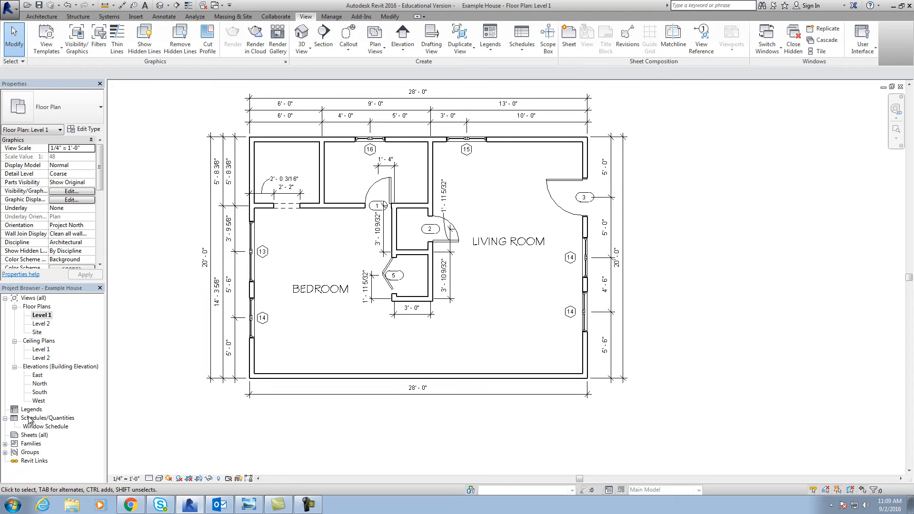
double_click(45, 426)
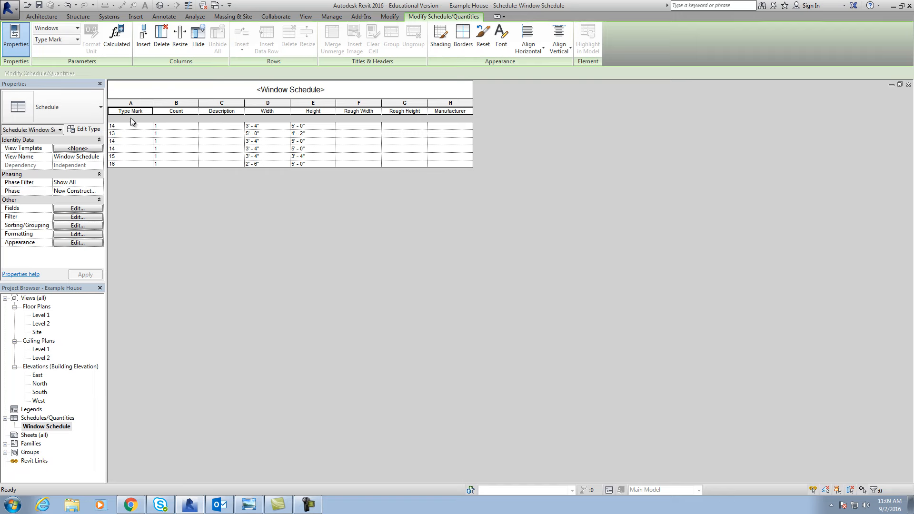
left_click(78, 225)
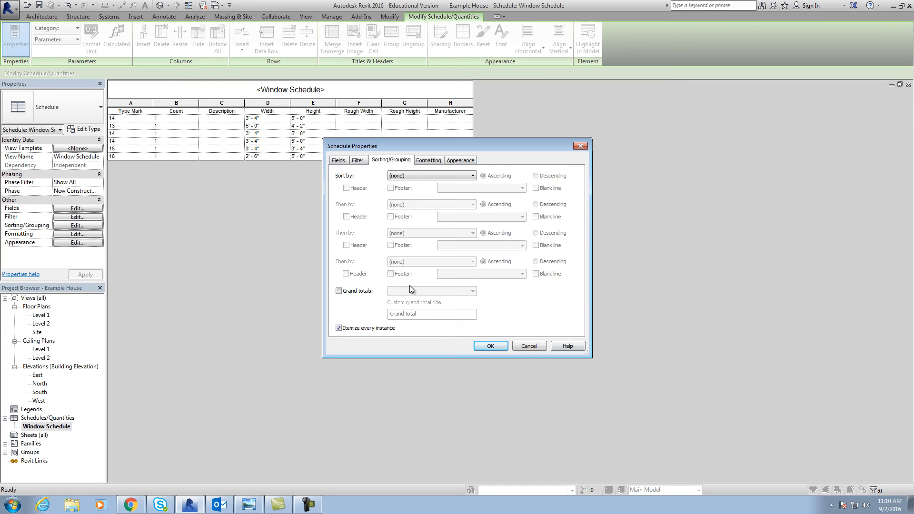
left_click(867, 506)
left_click(339, 328)
left_click(456, 175)
left_click(430, 190)
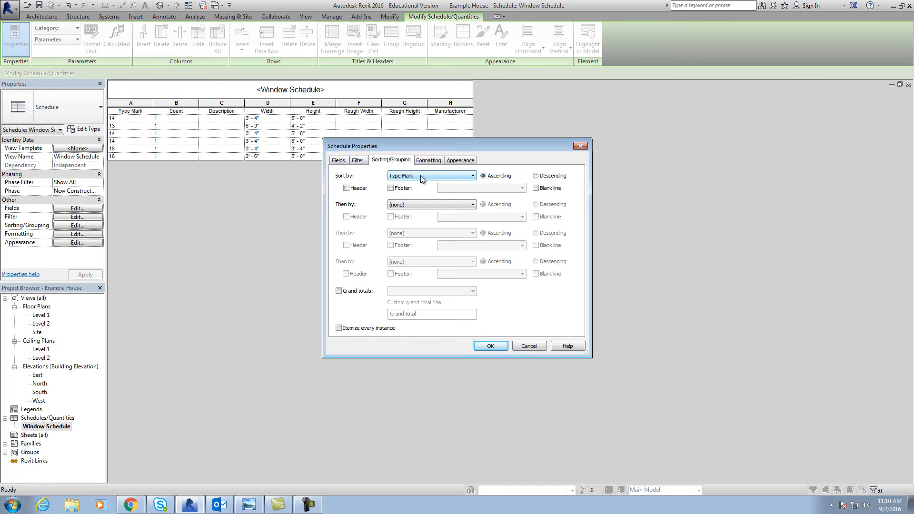
left_click(496, 345)
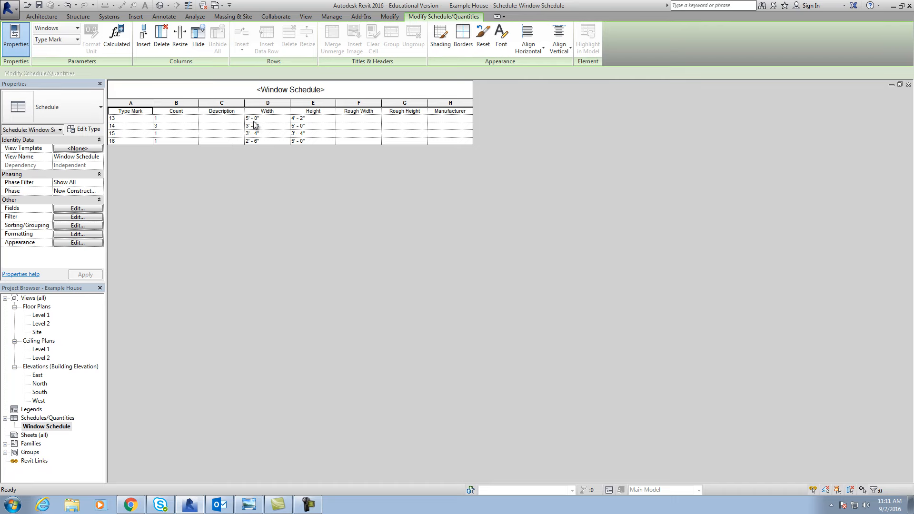
Set the Manufacturer of window type 13 to PELLA for all elements of that type.
left_click(219, 122)
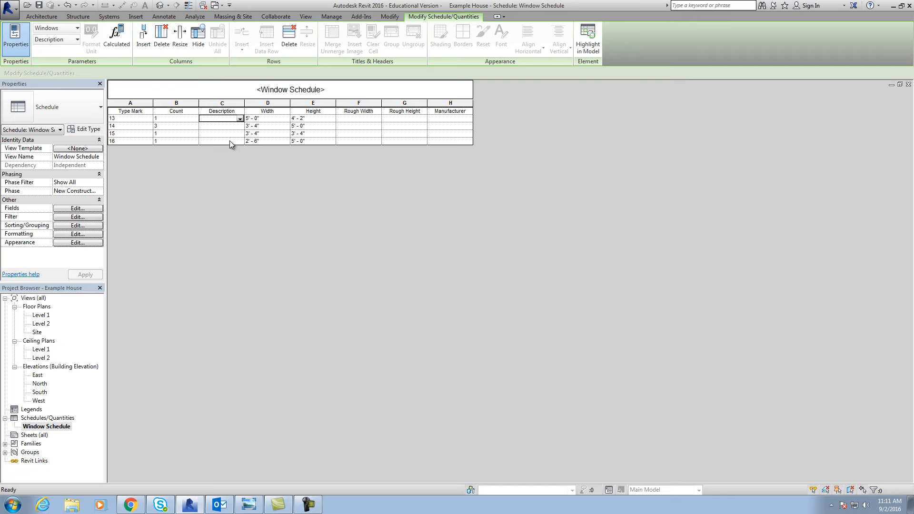
left_click(390, 119)
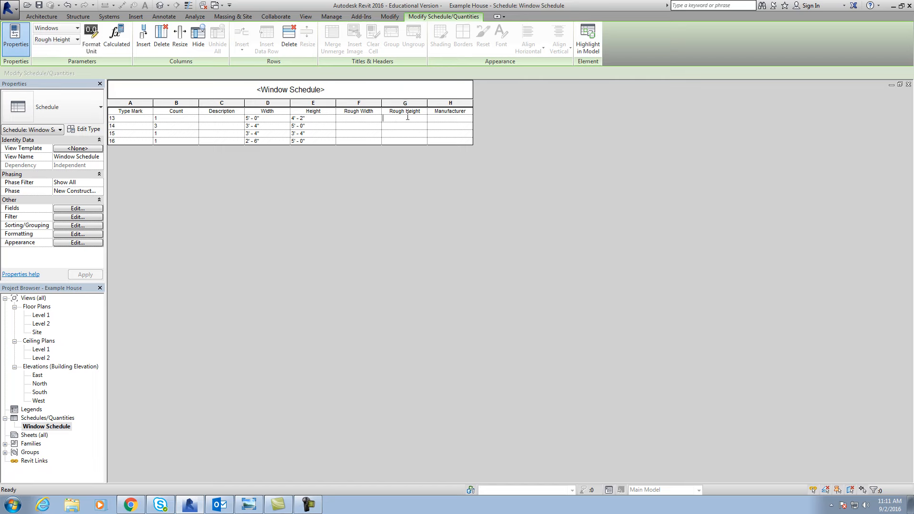
left_click(446, 119)
type("pe")
key("BackSpace")
type("PELLA")
left_click(603, 174)
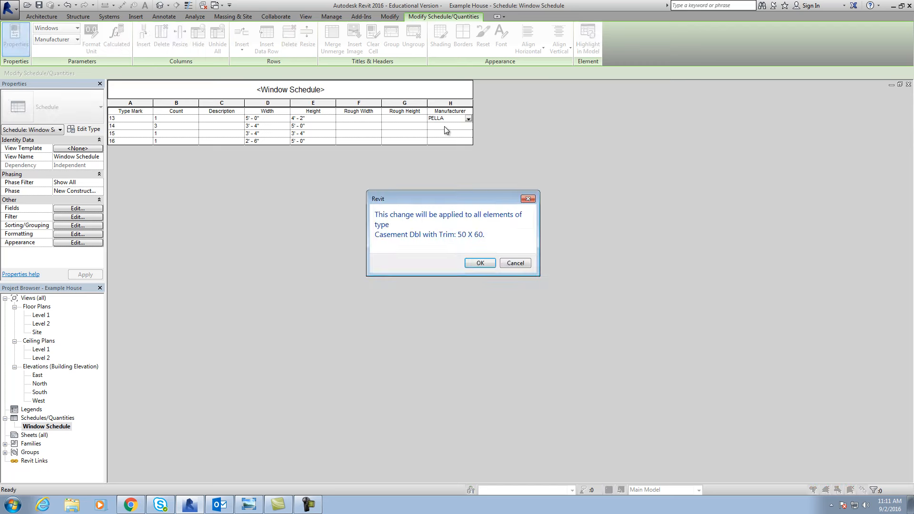
left_click(483, 262)
type("A")
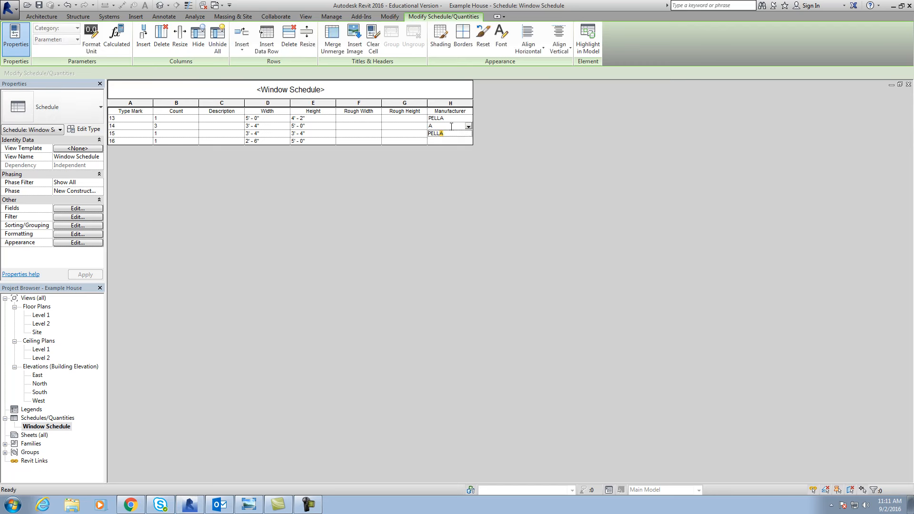
type("NDERSON")
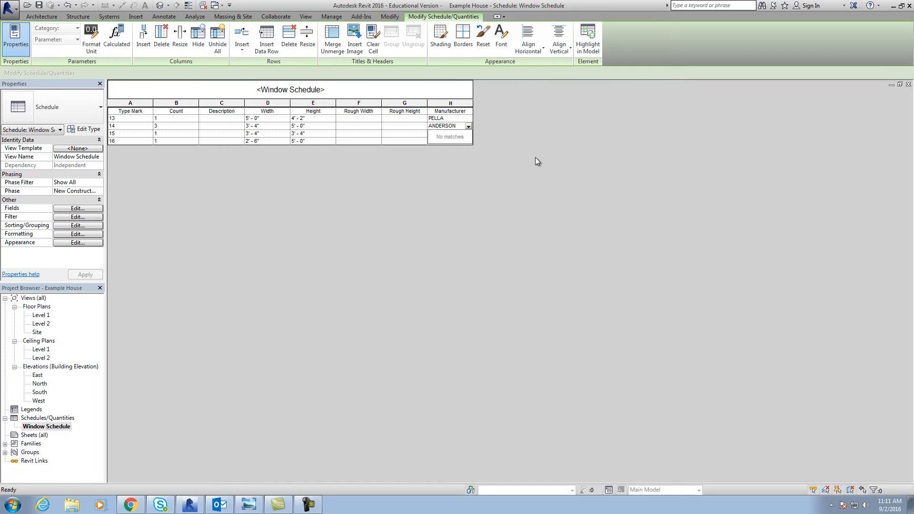
left_click(865, 505)
left_click_drag(866, 390, 868, 435)
left_click(444, 126)
type("ANDERSON")
key("Return")
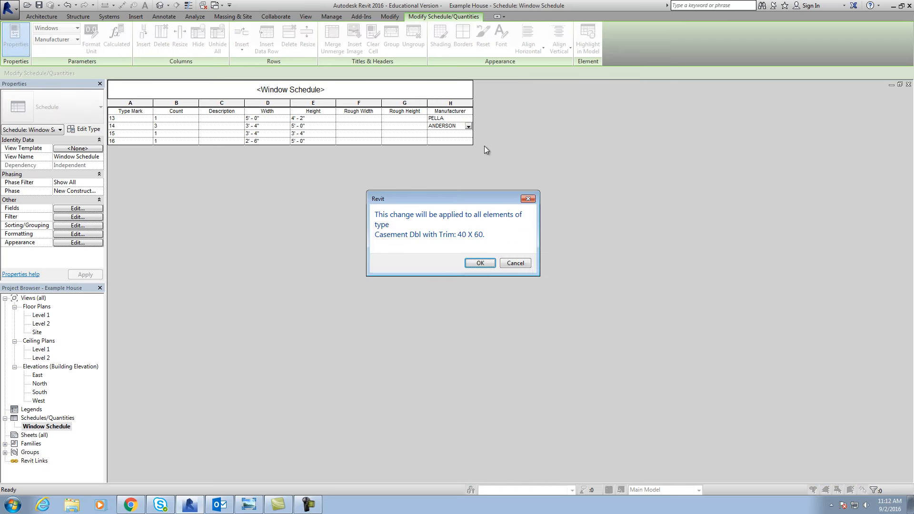
left_click(526, 264)
left_click(447, 126)
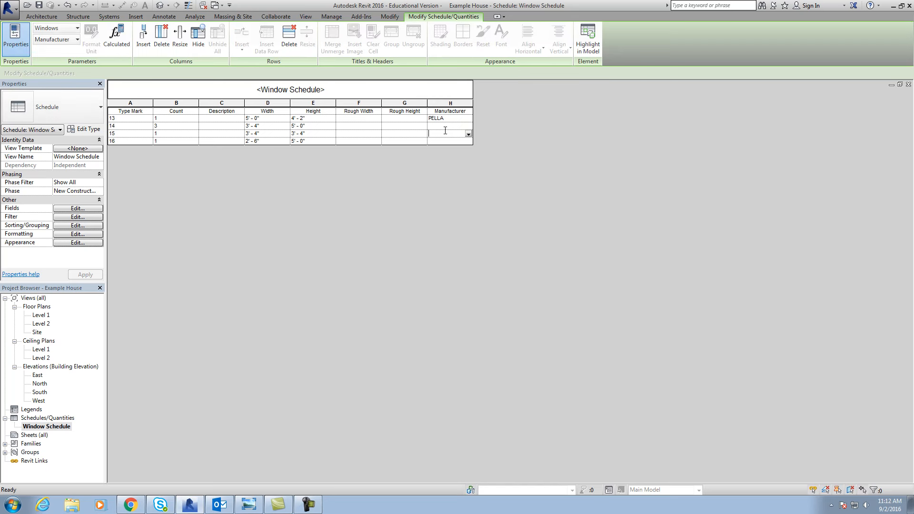
type("ANDERSON")
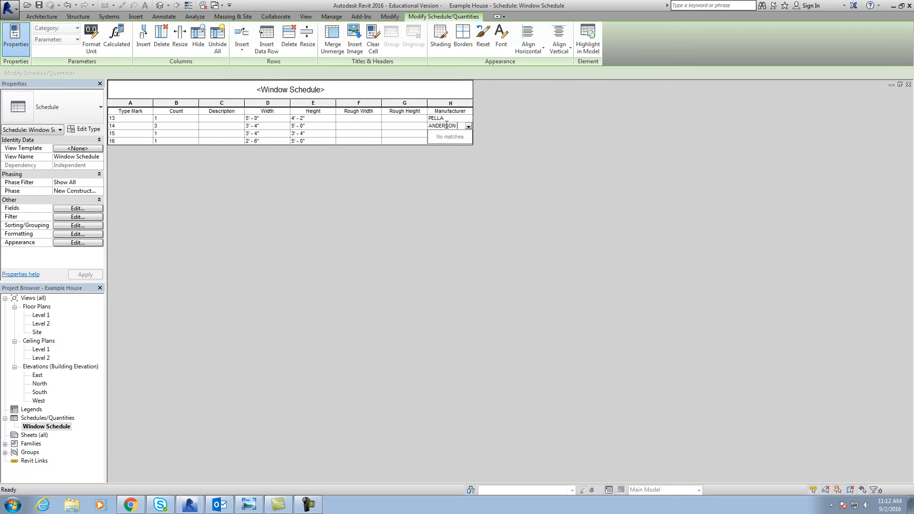
key("Return")
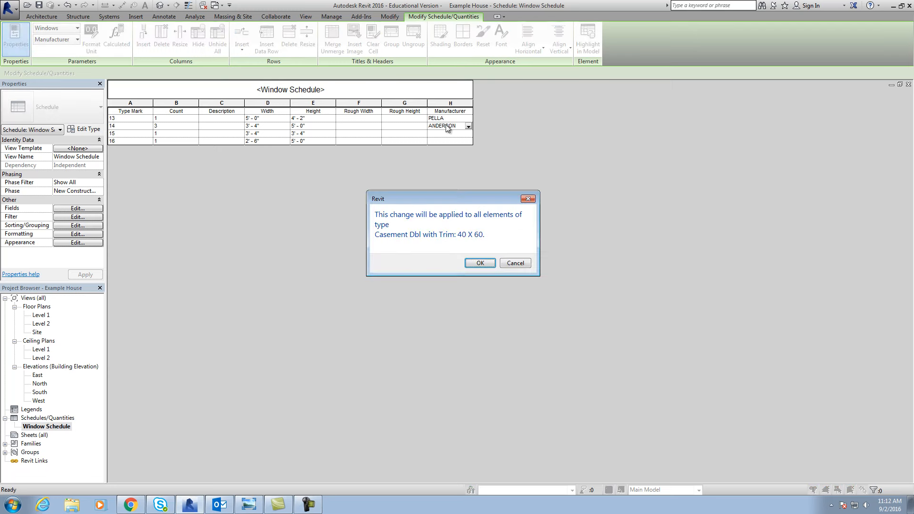
left_click(515, 264)
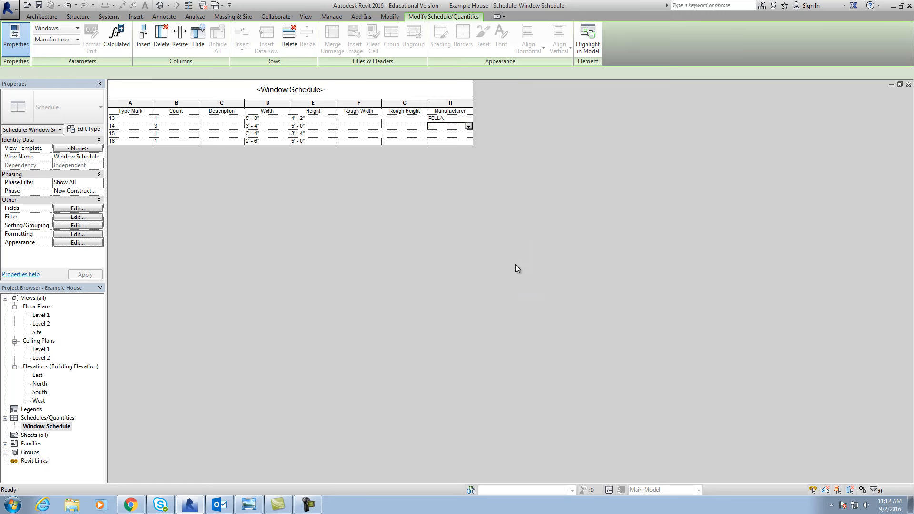
Set the Manufacturer of window types 15 and 16 to ANDERSON for all elements of those types.
left_click(453, 134)
type("A")
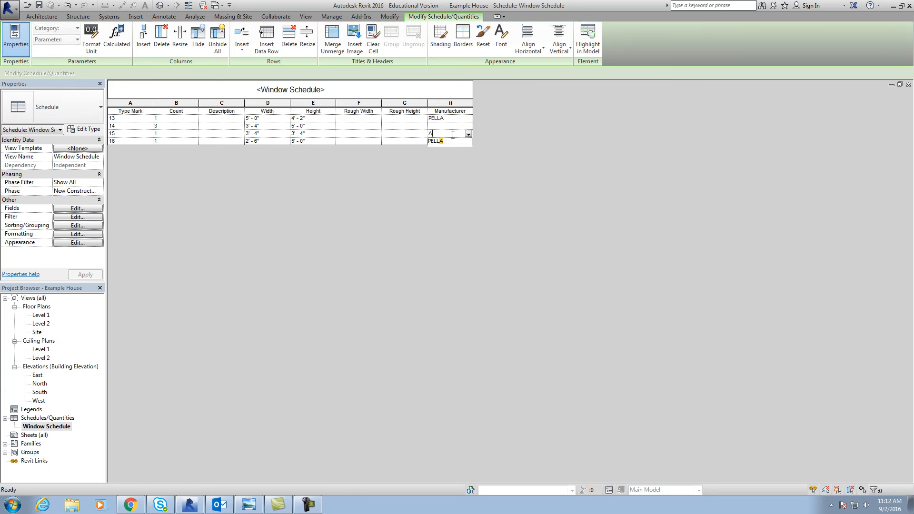
type("NDERSON")
left_click(572, 119)
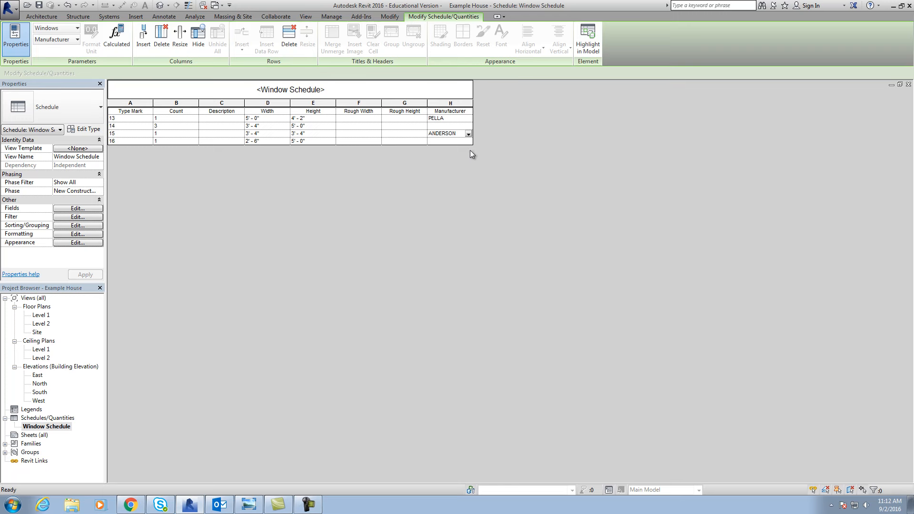
left_click(456, 125)
left_click(481, 263)
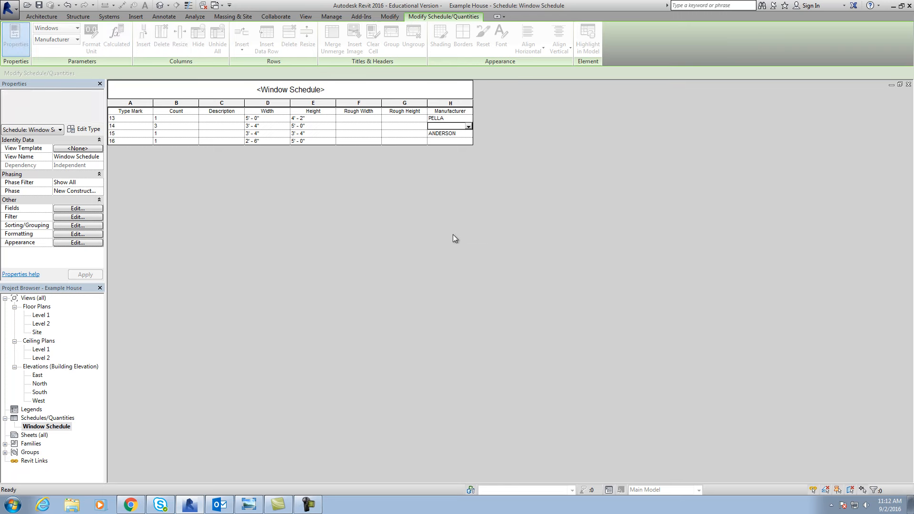
left_click(445, 142)
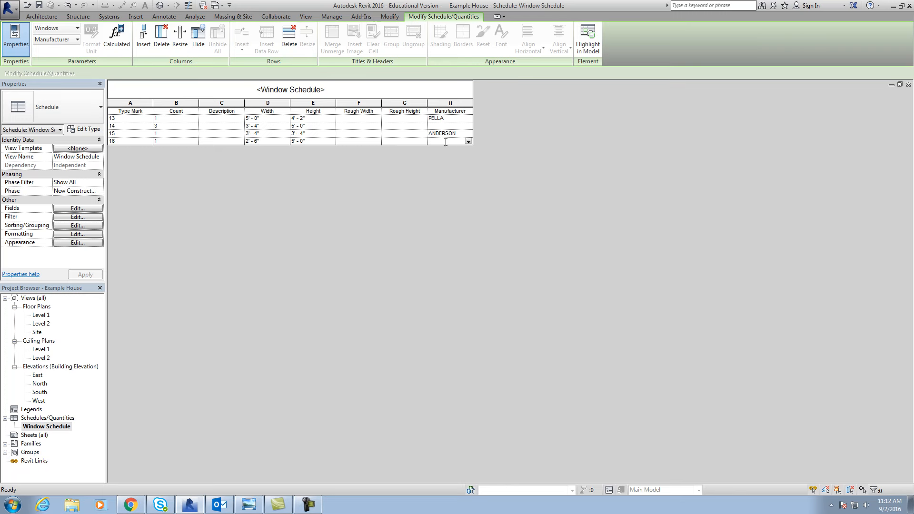
type("ANDERSON")
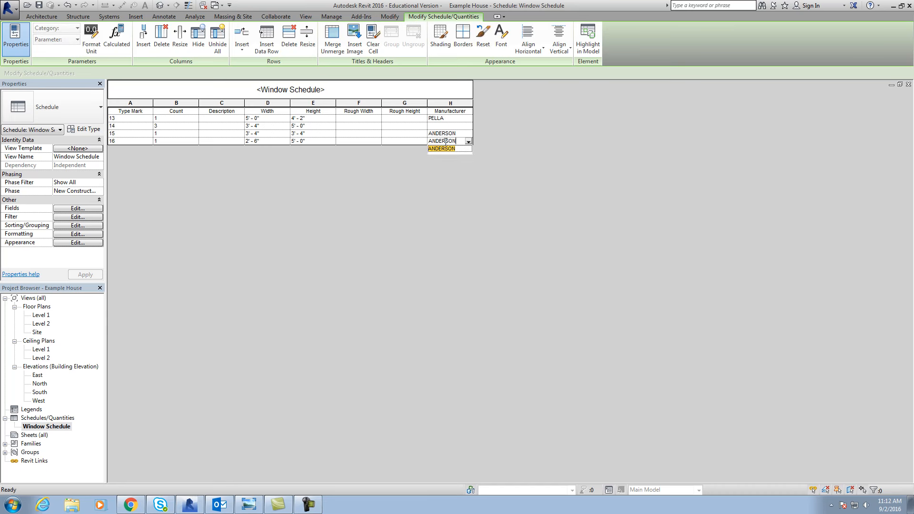
left_click(442, 125)
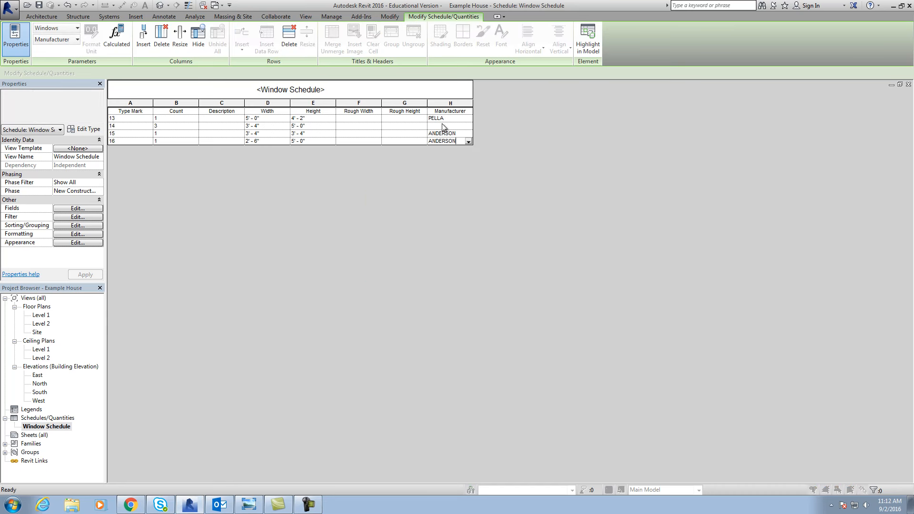
left_click(480, 263)
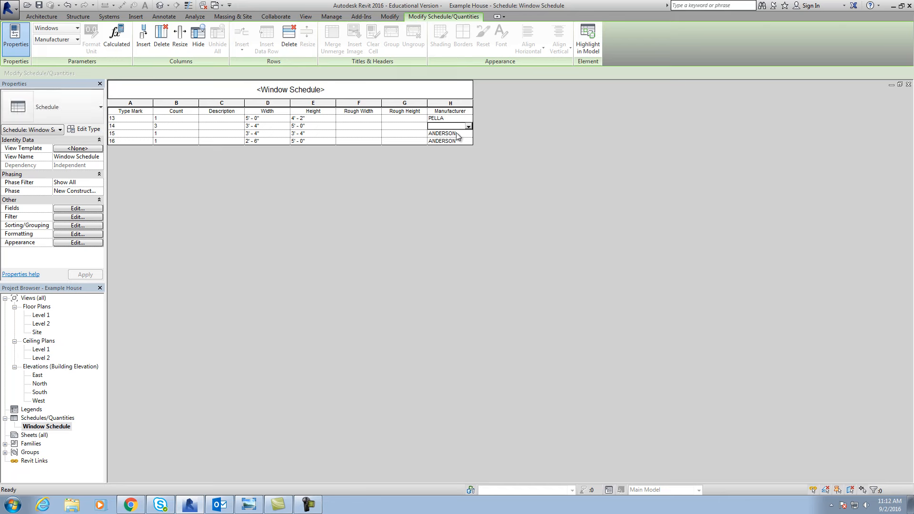
Set the Manufacturer of window type 14 to PELLA for all elements of that type.
left_click(454, 125)
type("P")
key("Return")
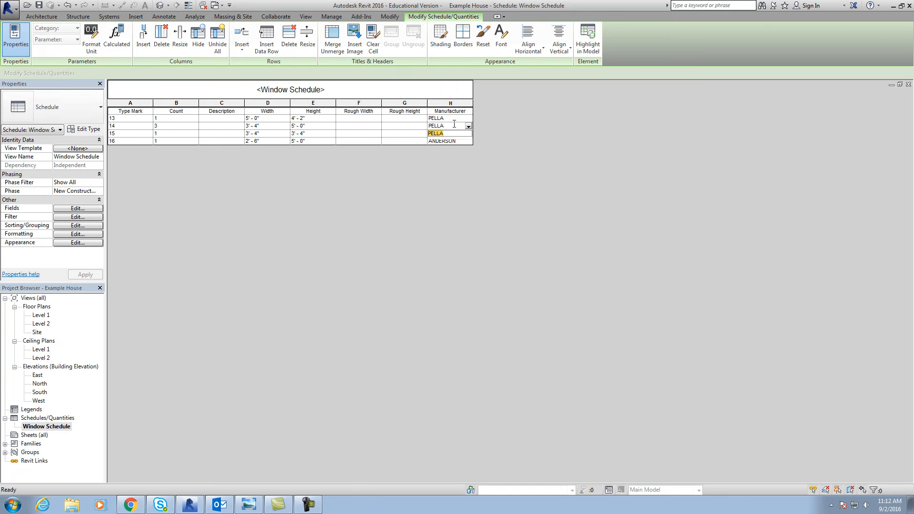
left_click(493, 201)
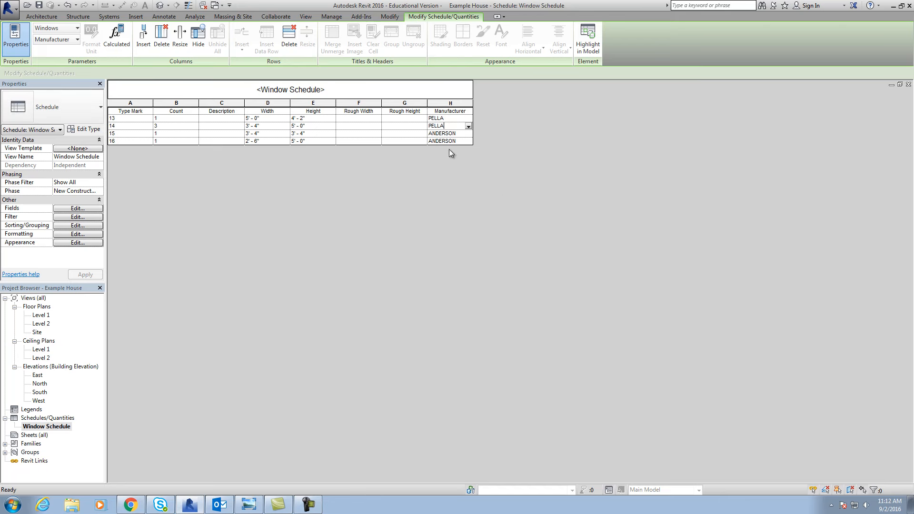
left_click(450, 137)
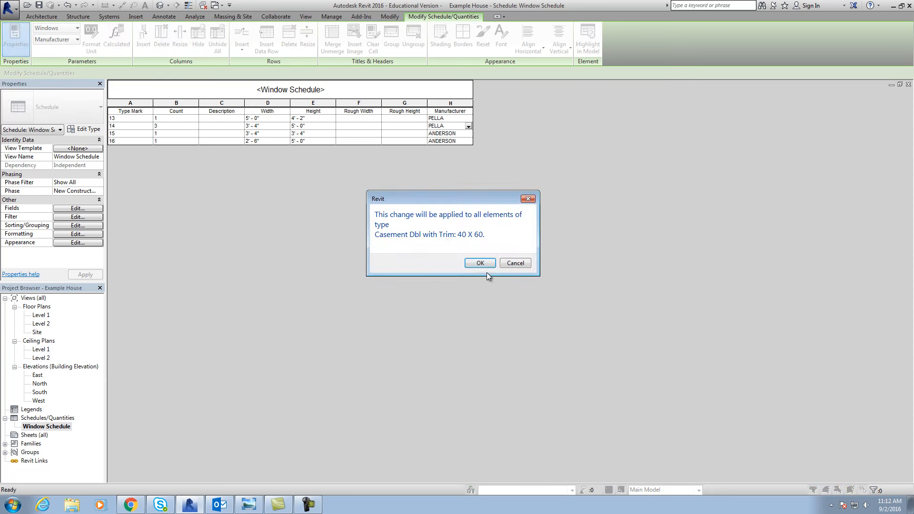
left_click(478, 263)
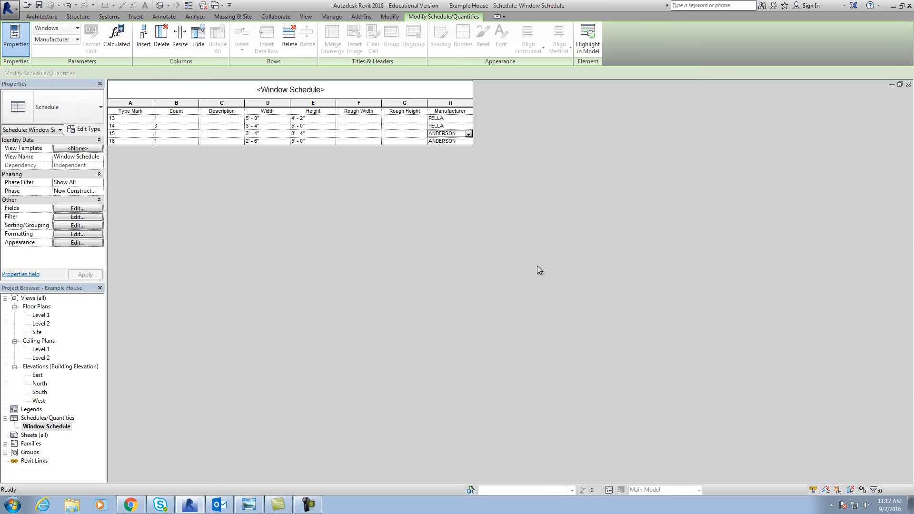
Clear the Manufacturer of window type 13 and enter PELLA again for all elements of that type.
left_click(450, 119)
key("Delete")
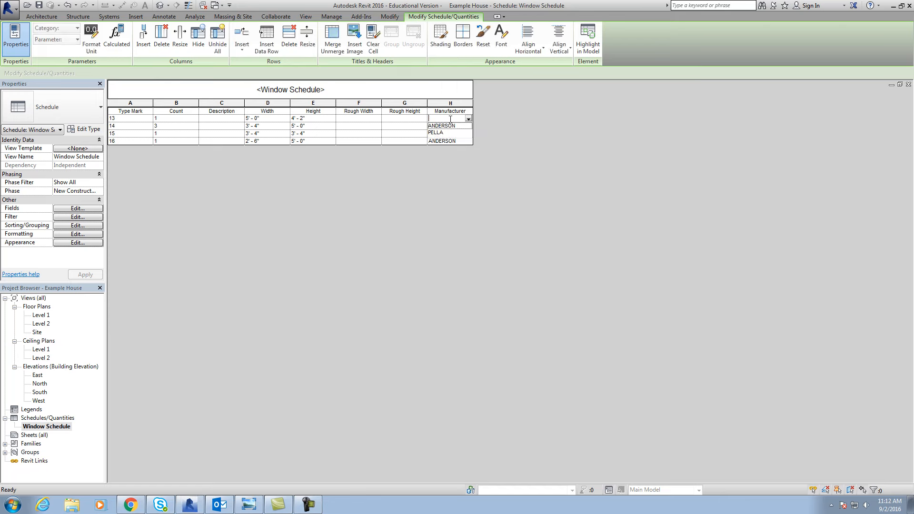
type("PELLA")
key("Return")
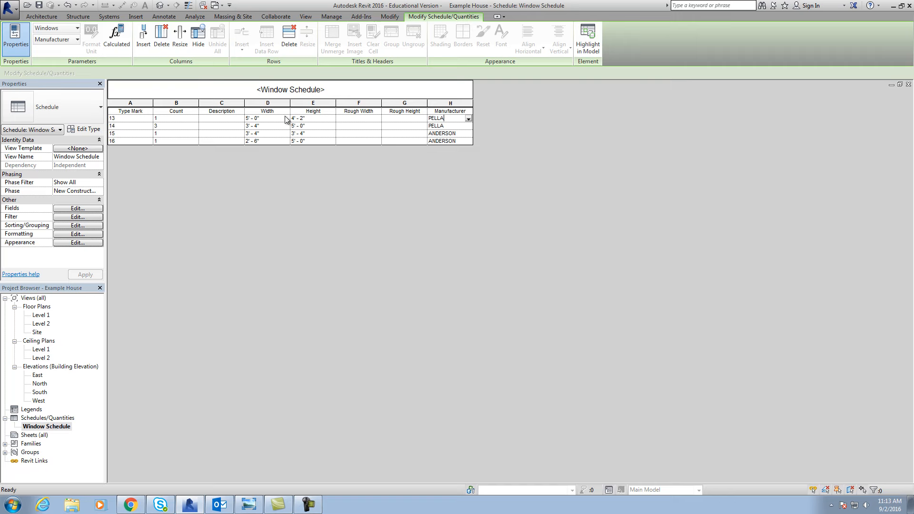
left_click(358, 122)
left_click(478, 264)
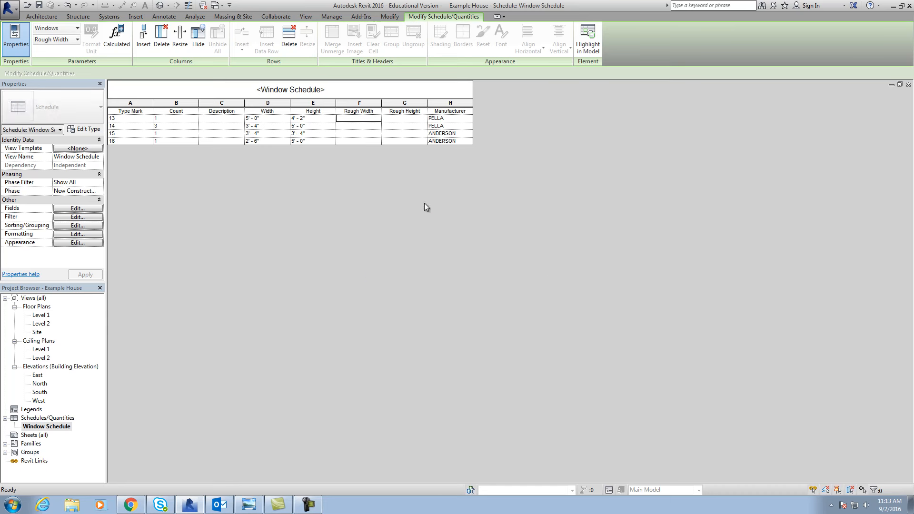
Set window type 13's Rough Width to 5'-2" and its Rough Height to 4'-4".
type("5'-2\"")
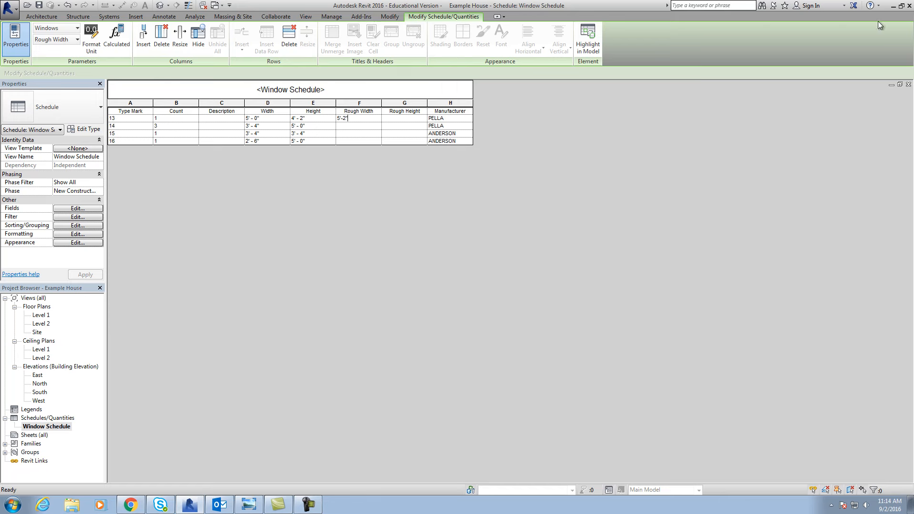
left_click(409, 119)
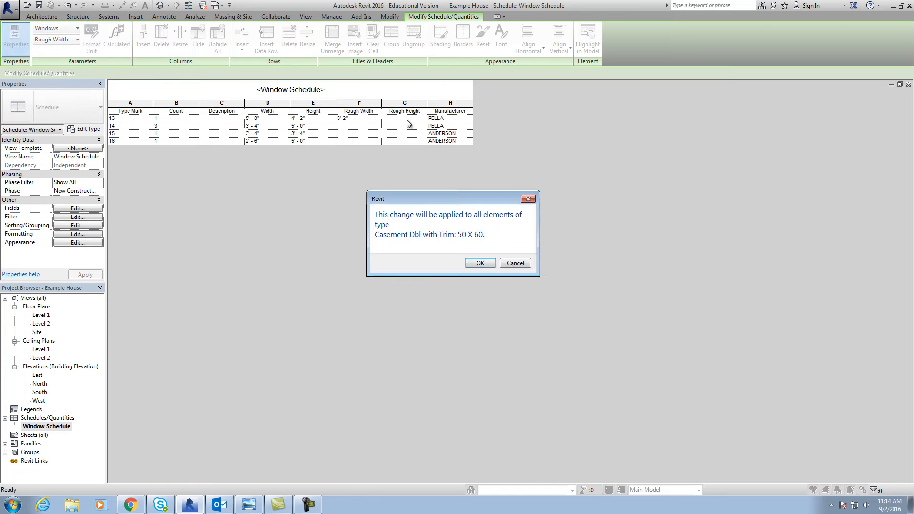
left_click(477, 263)
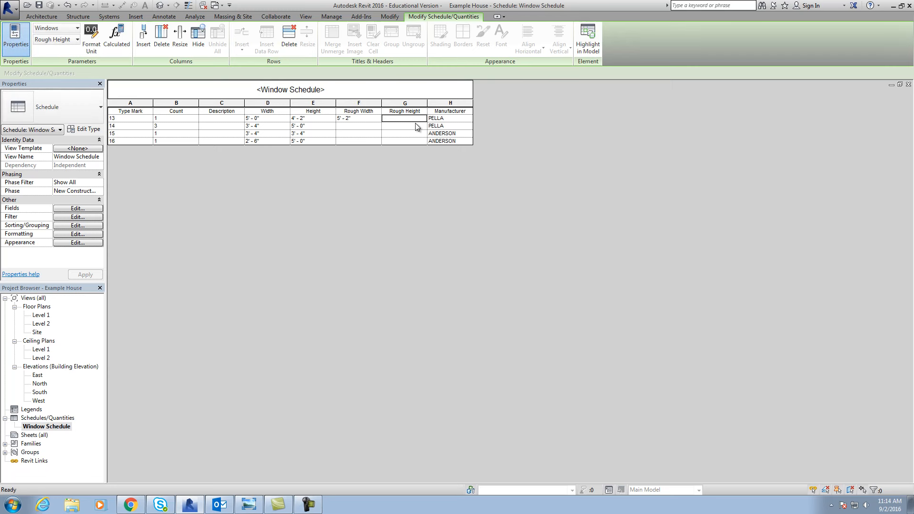
type("4'-4")
left_click(356, 127)
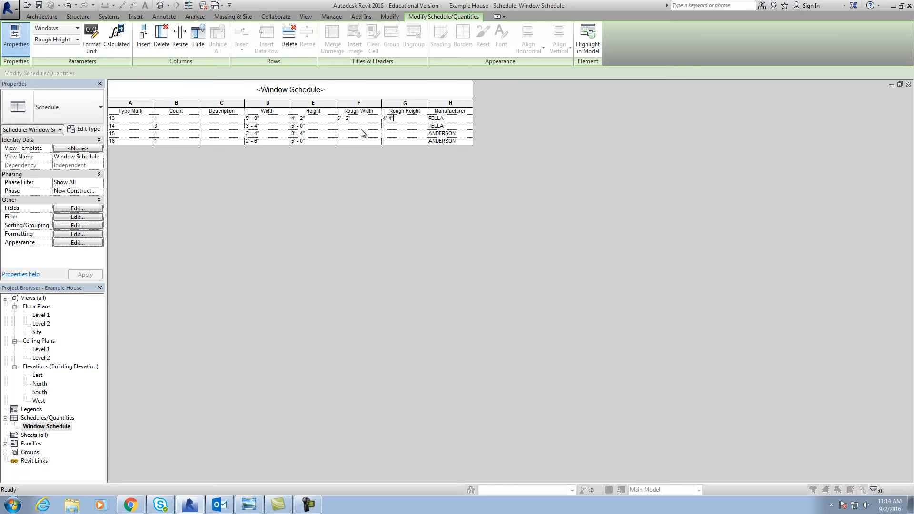
left_click(476, 261)
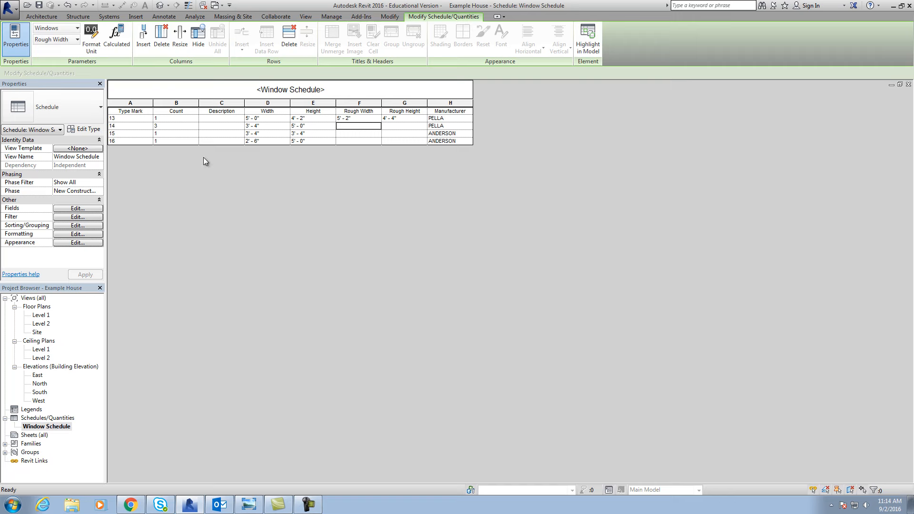
Add the Sill Height field to the window schedule and order it directly after Height.
left_click(79, 209)
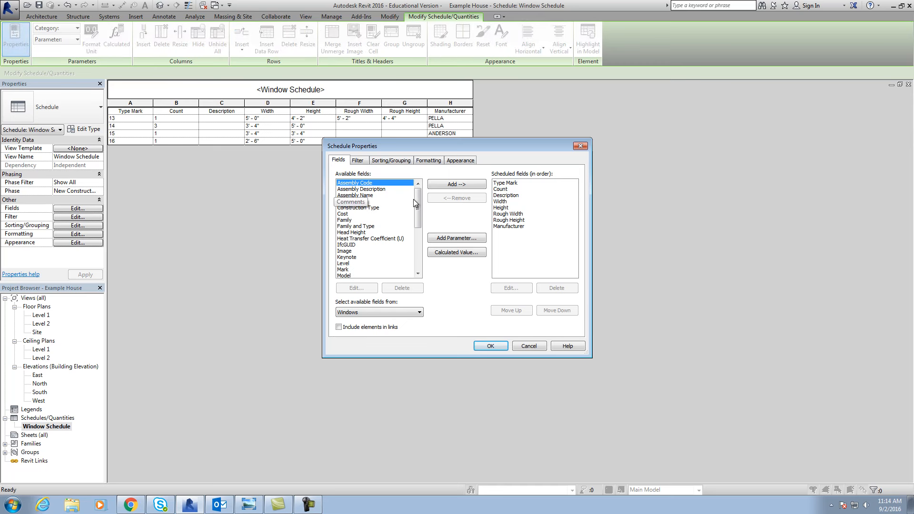
left_click_drag(418, 200, 418, 224)
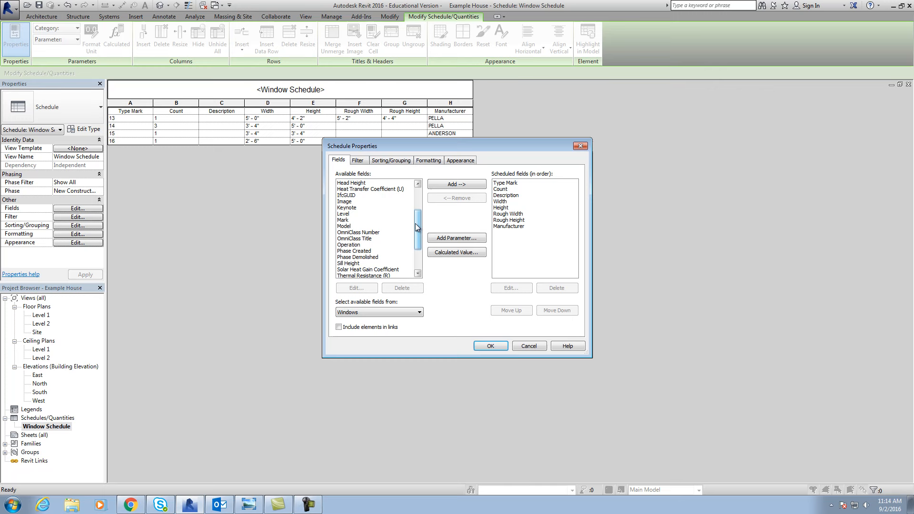
left_click(355, 263)
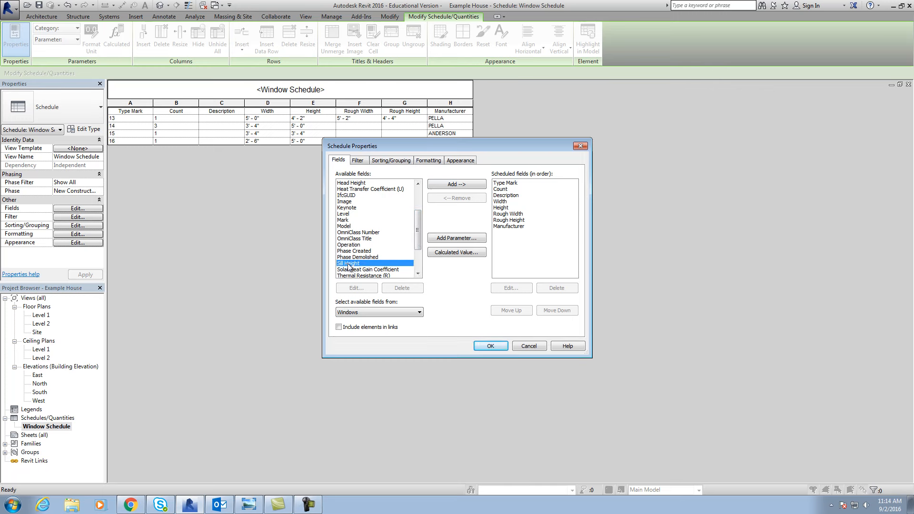
left_click(462, 185)
left_click(518, 312)
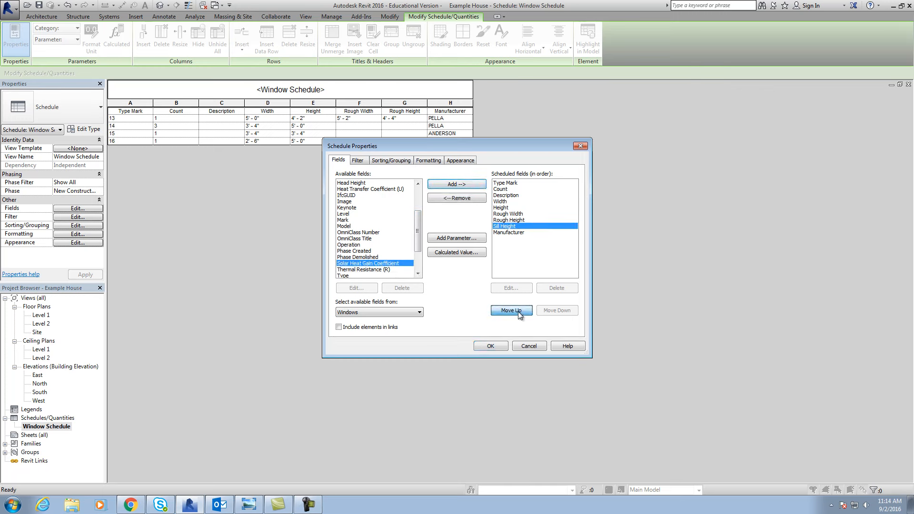
left_click(519, 313)
left_click(518, 312)
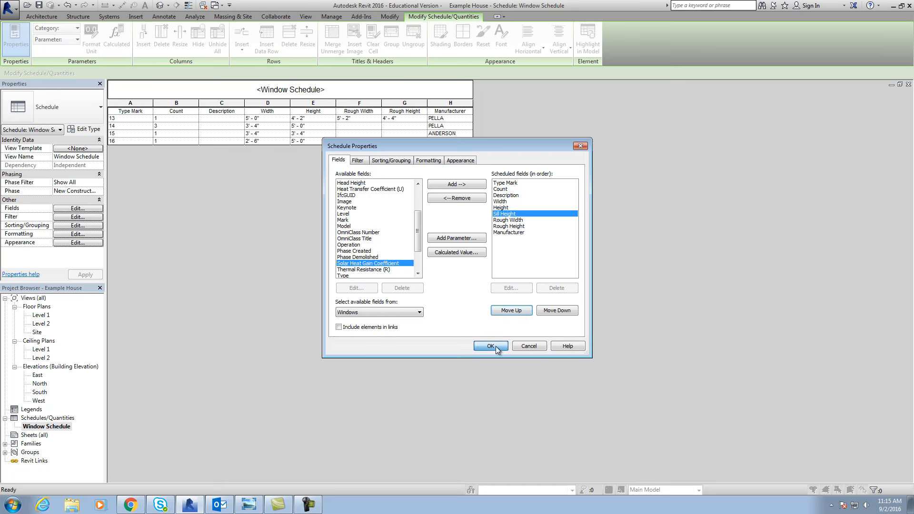
left_click(492, 346)
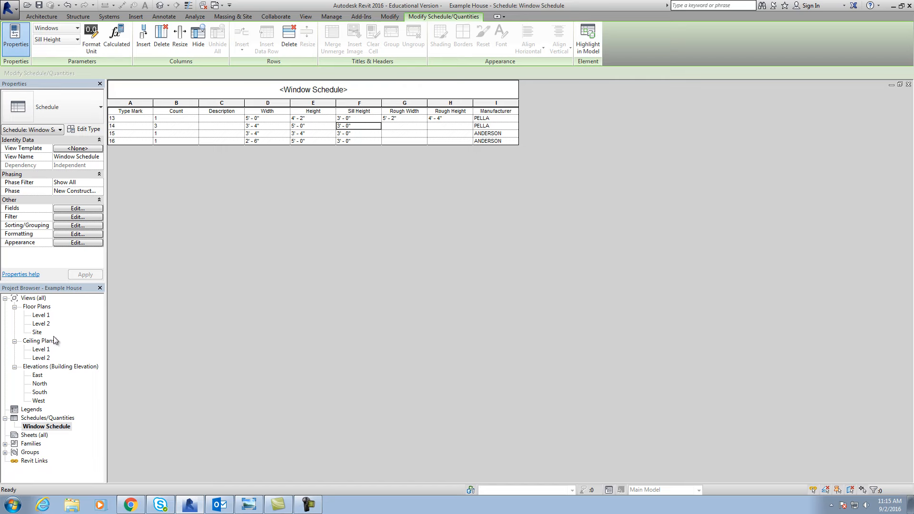
Check the sill height of window 13 in the Level 1 floor plan and return to the window schedule.
double_click(43, 315)
left_click(251, 252)
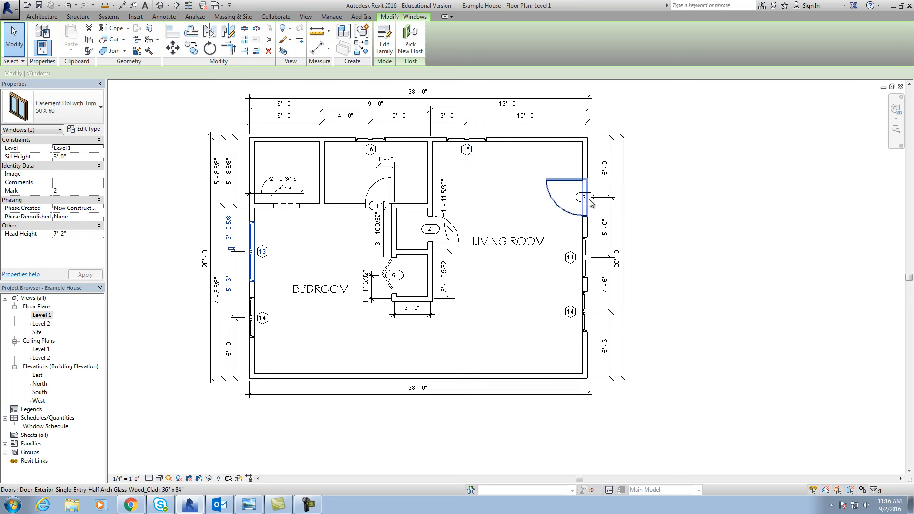
left_click(487, 262)
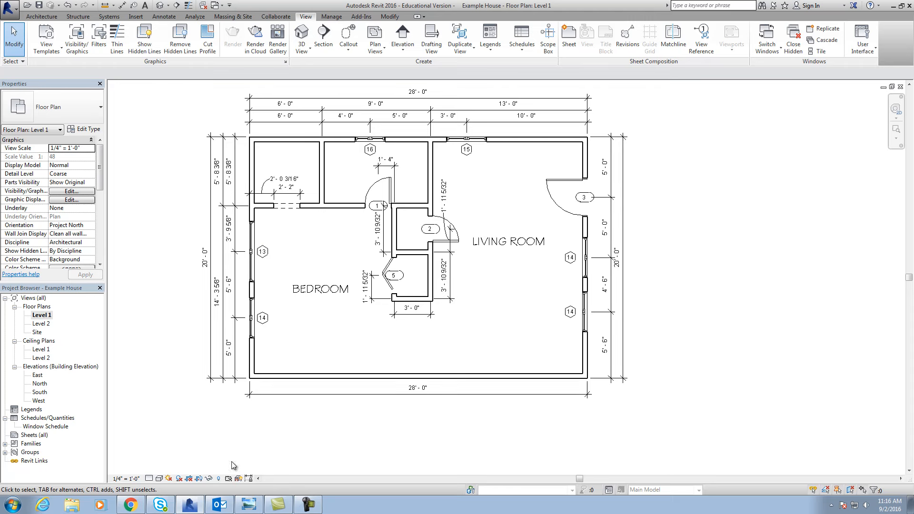
double_click(38, 427)
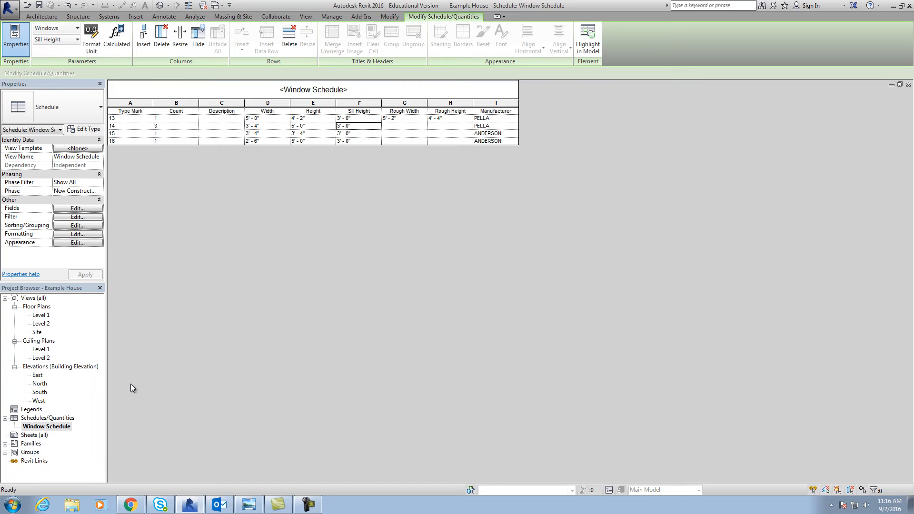
Create a new sheet using the C 17 x 22 Horizontal titleblock loaded from the US Imperial Titleblocks folder.
left_click(30, 436)
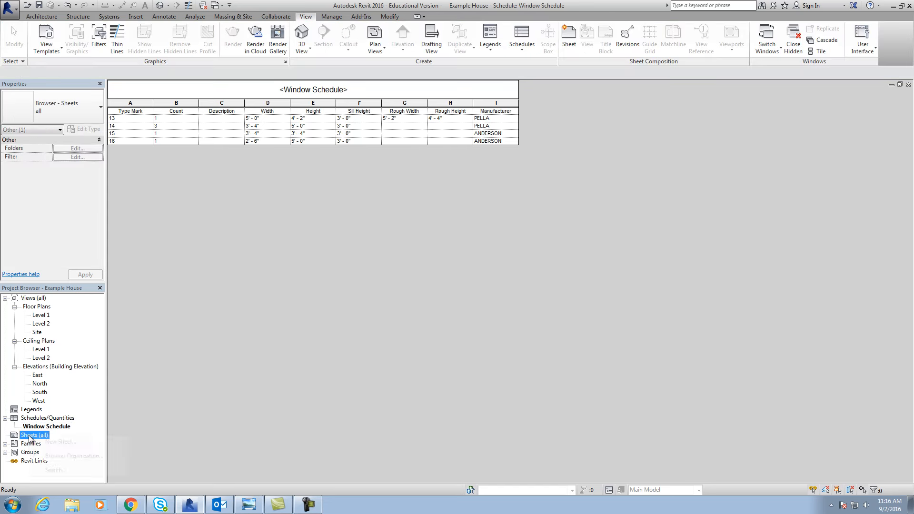
right_click(29, 436)
left_click(61, 442)
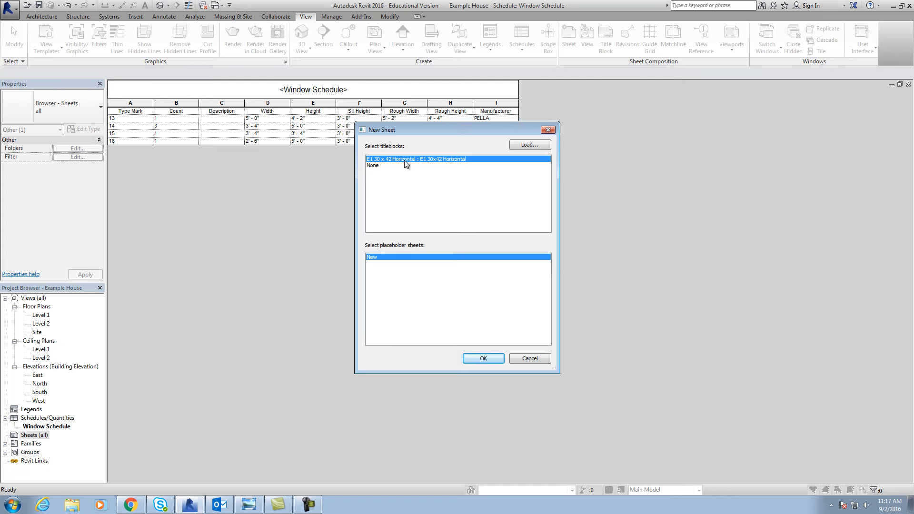
left_click(529, 145)
scroll(405, 309, "down", 5)
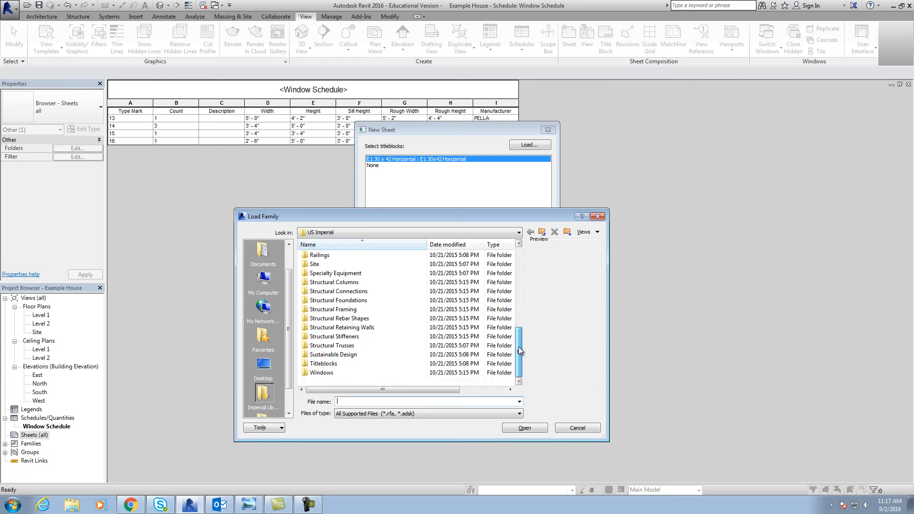
double_click(329, 363)
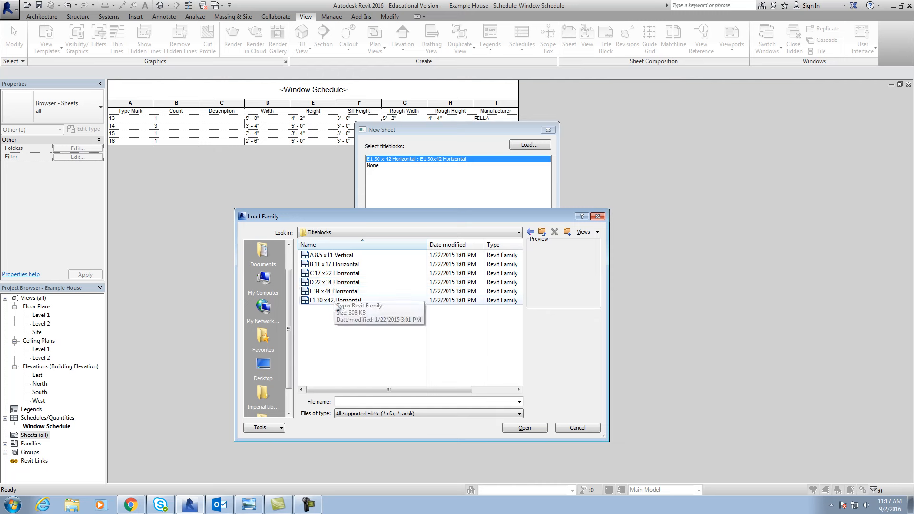
left_click(341, 273)
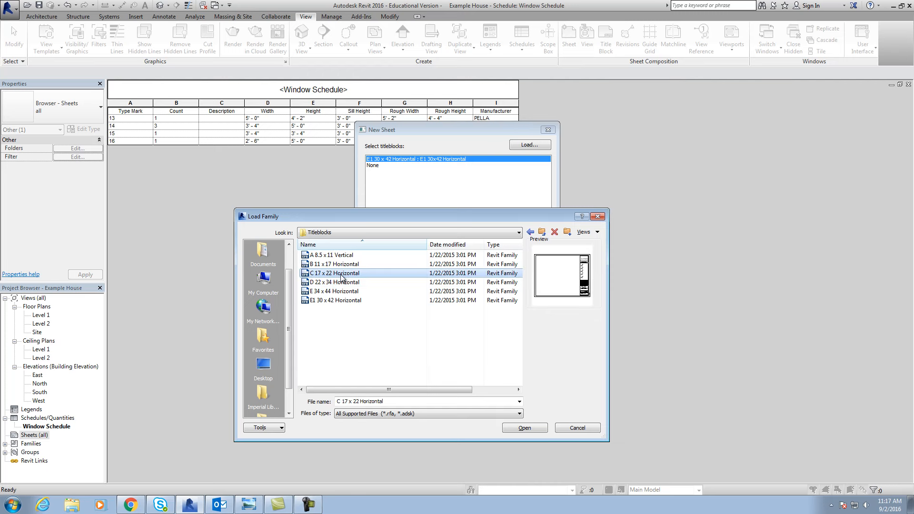
left_click(524, 428)
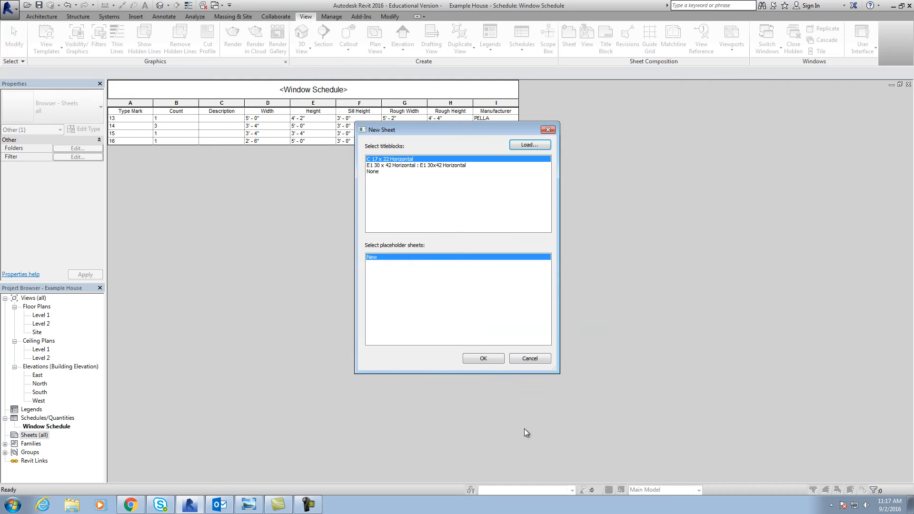
left_click(482, 359)
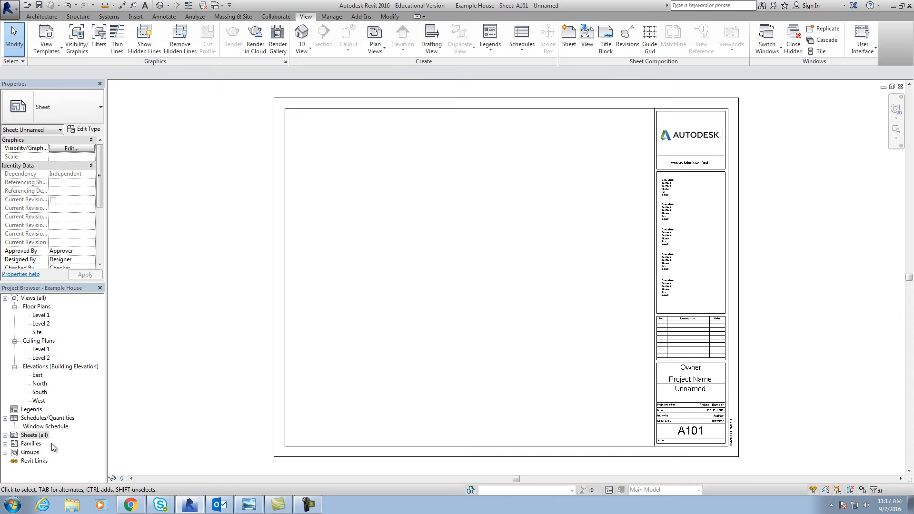
List the project's sheets and switch between sheet A101 and the Level 1 floor plan, ending on the sheet.
left_click(5, 436)
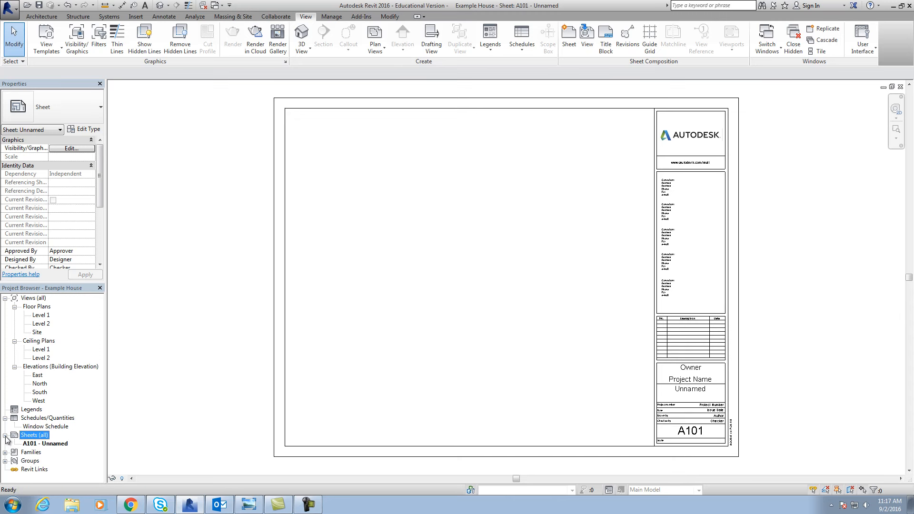
left_click(39, 444)
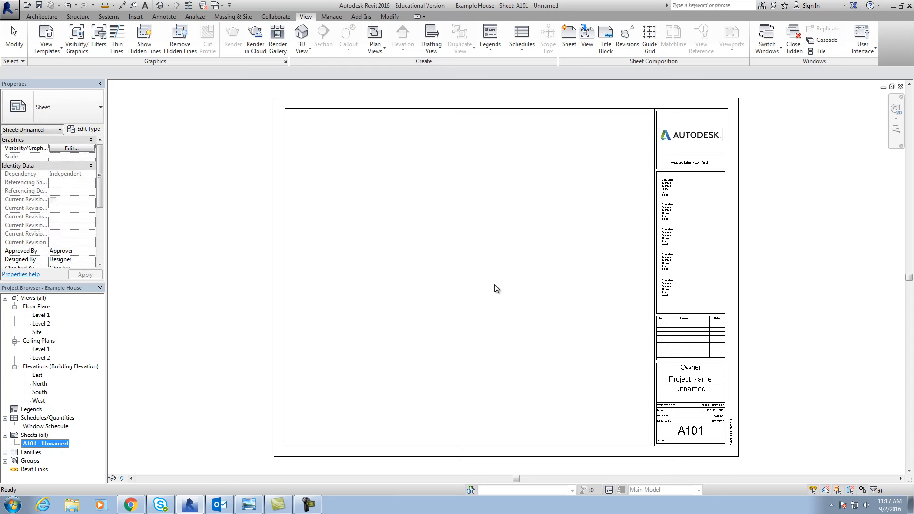
double_click(41, 316)
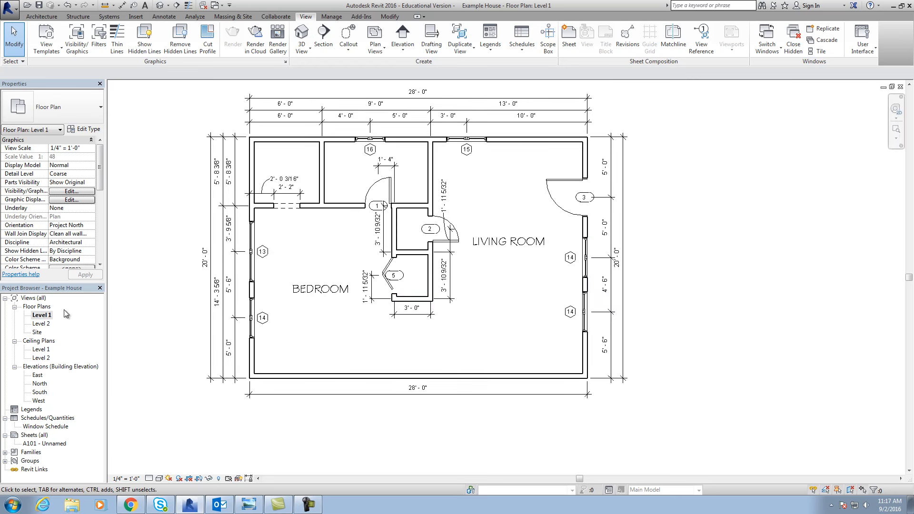
left_click(38, 444)
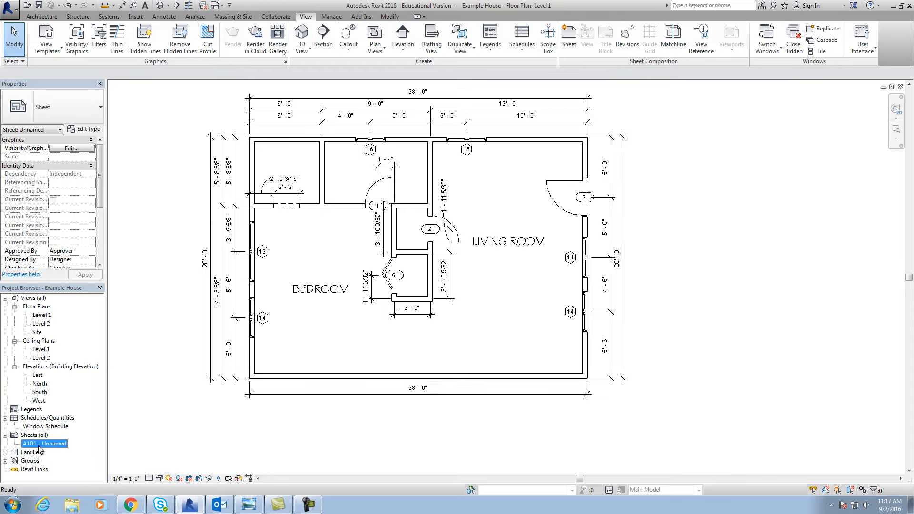
double_click(39, 445)
double_click(33, 436)
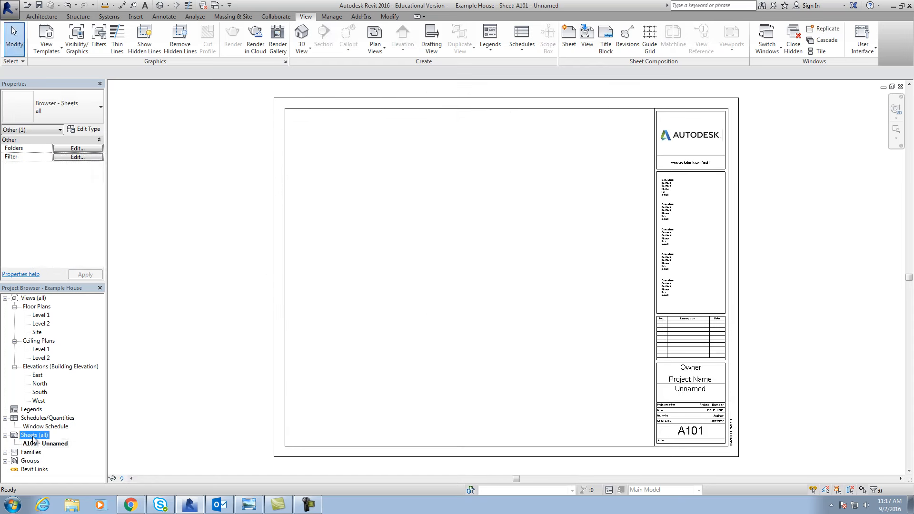
double_click(34, 436)
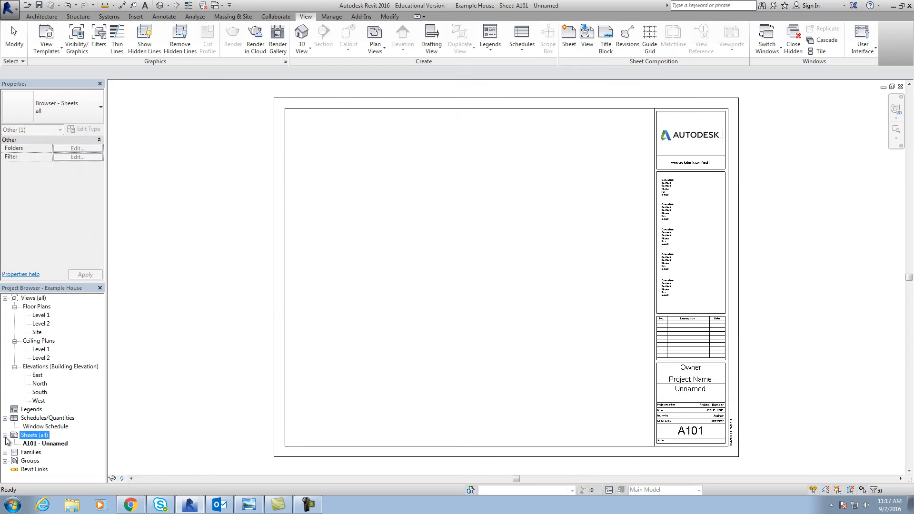
Create a second sheet with the C 17 x 22 Horizontal titleblock, and view both sheets in turn, ending on the new one.
right_click(38, 437)
left_click(68, 440)
left_click(460, 350)
double_click(45, 444)
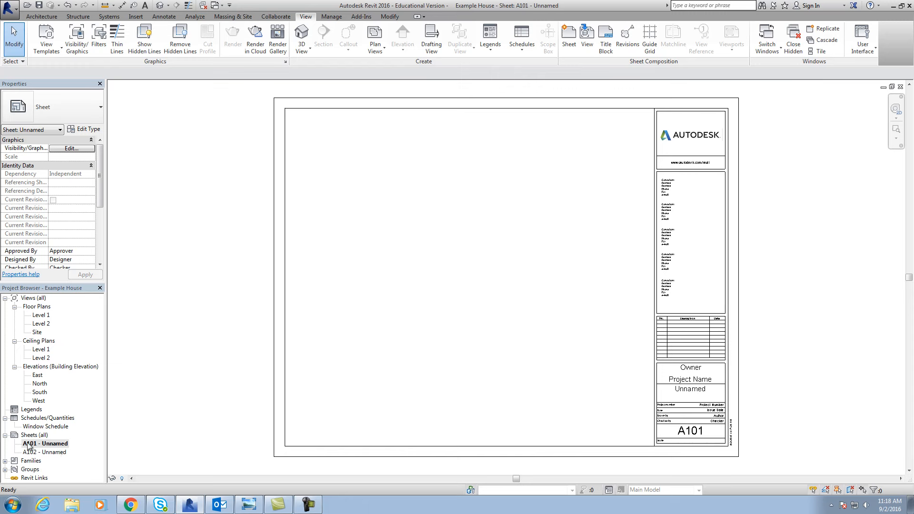
double_click(53, 453)
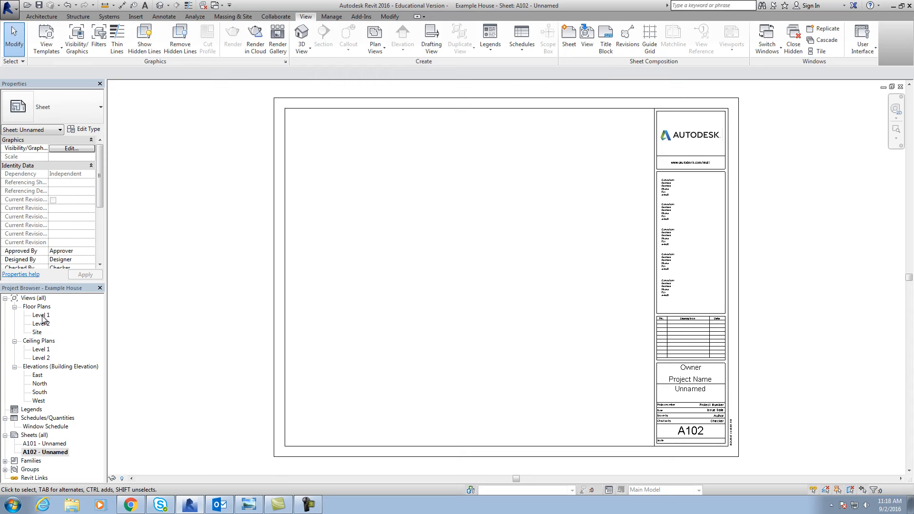
Add the Level 1 floor plan view to sheet A102 and place its viewport over the sheet.
right_click(35, 453)
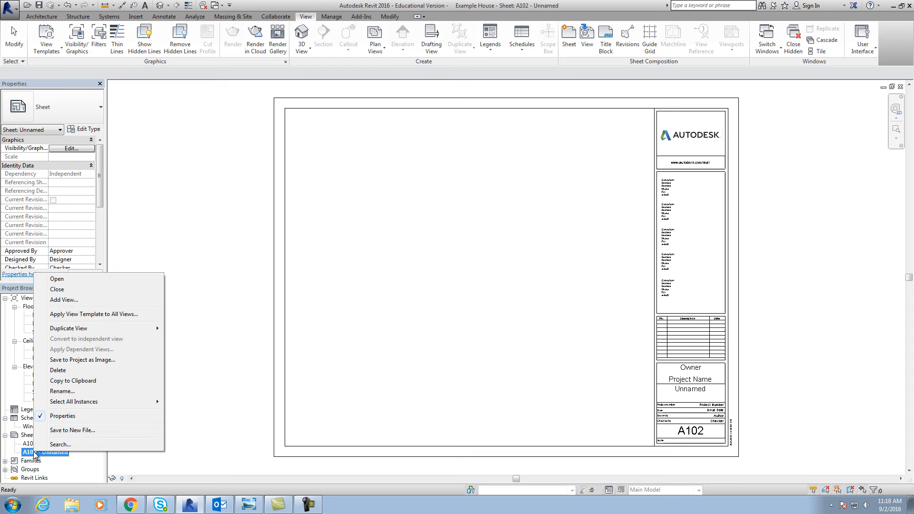
left_click(64, 301)
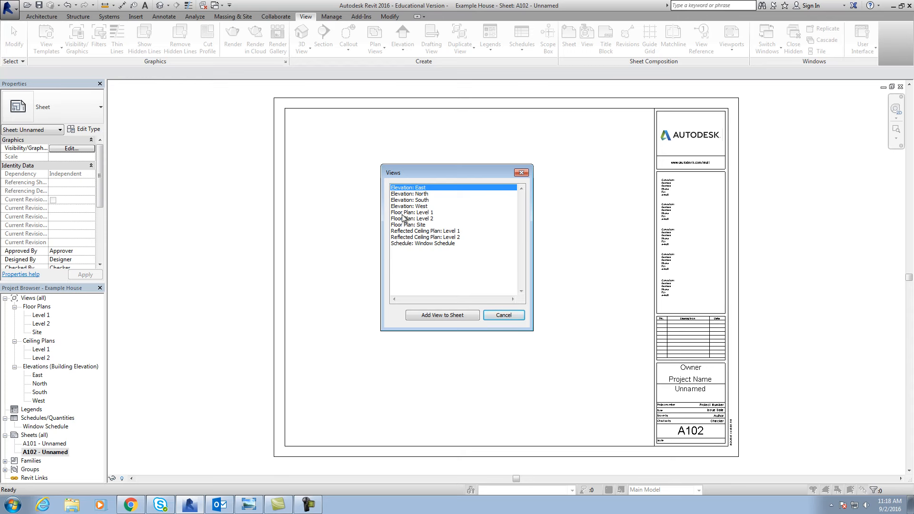
left_click(421, 214)
left_click(441, 314)
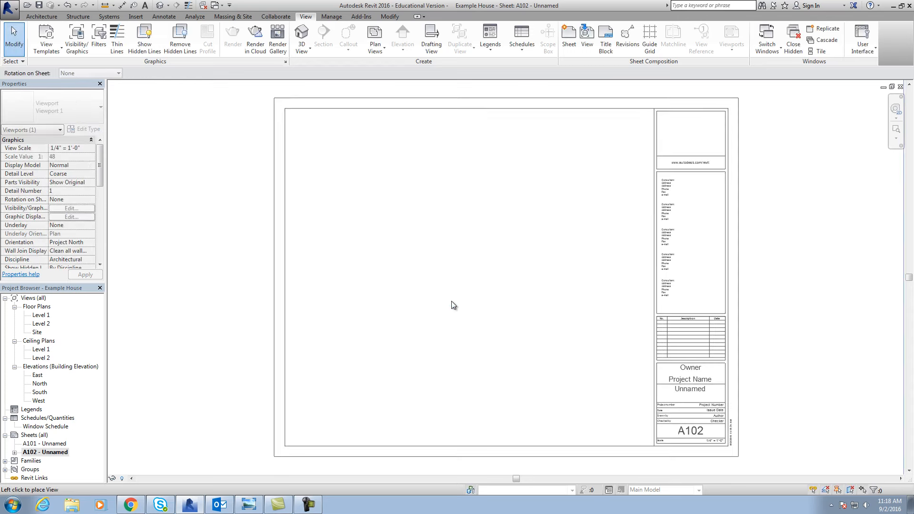
scroll(451, 302, "down", 2)
scroll(451, 302, "down", 3)
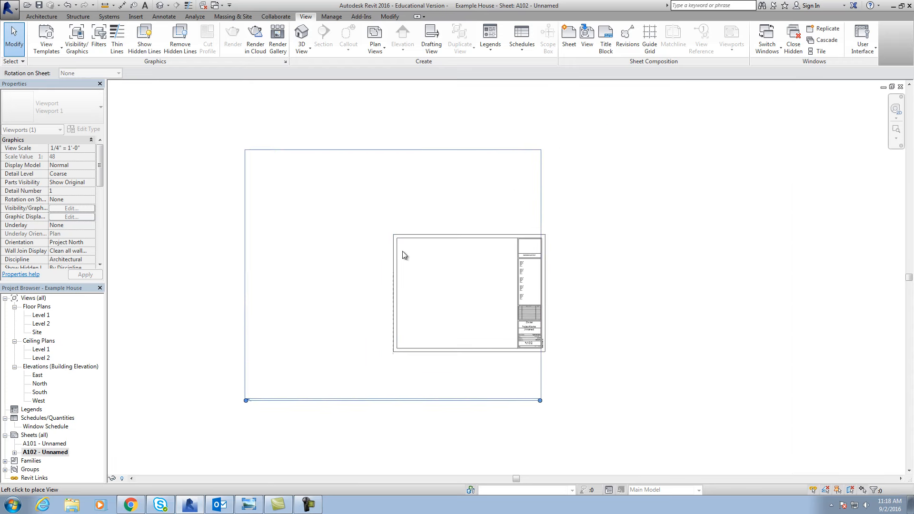
left_click(467, 289)
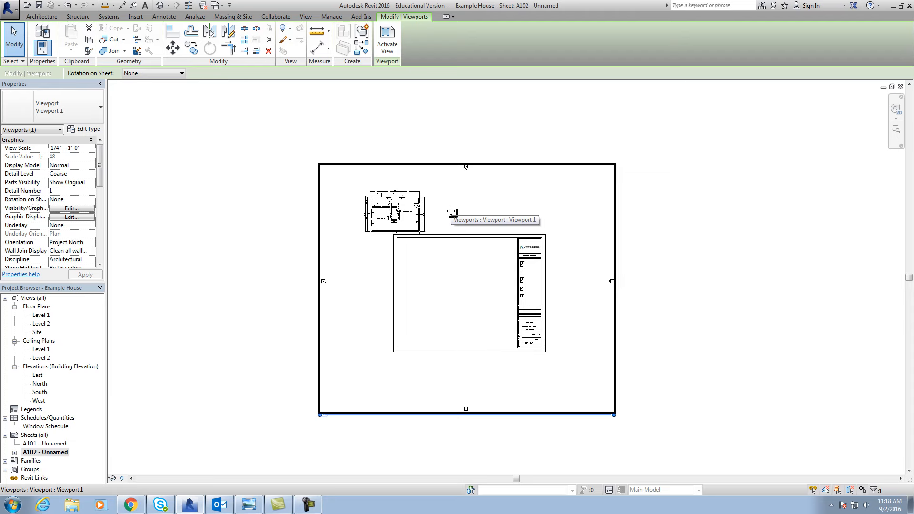
Move the floor plan viewport so the house plan sits inside sheet A102's border, in the upper middle of the drawing area.
left_click_drag(451, 212, 495, 279)
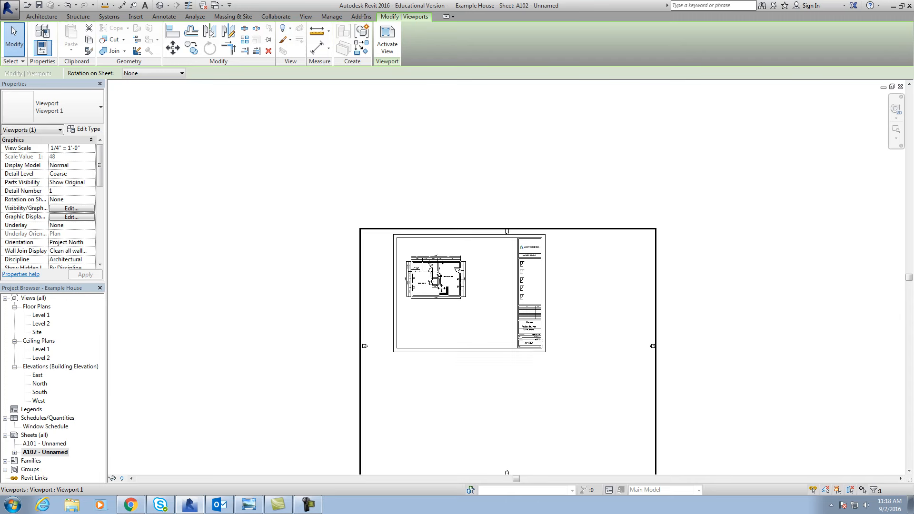
left_click_drag(405, 263, 432, 277)
mouse_move(465, 303)
left_mouse_down()
mouse_move(454, 291)
mouse_move(474, 312)
mouse_move(483, 302)
mouse_move(472, 301)
left_mouse_up()
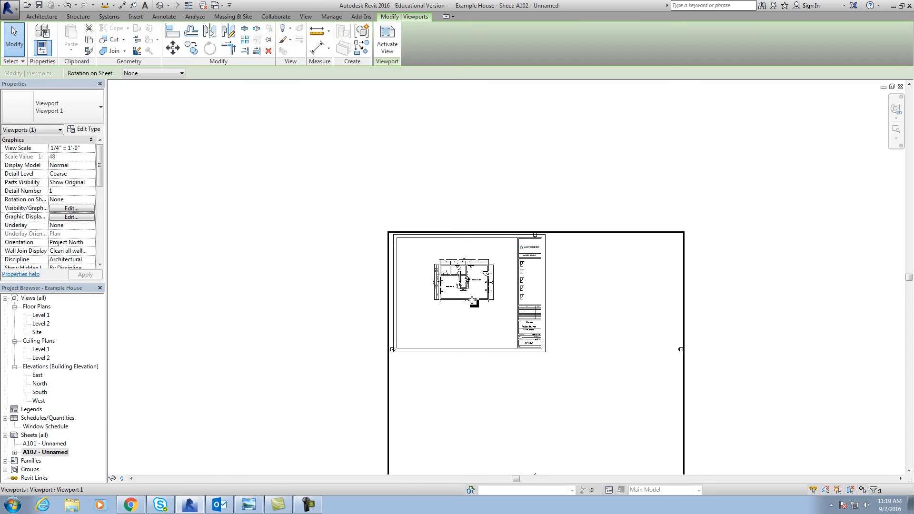
Examine the placed floor plan and the scale entry in sheet A102's title block.
scroll(452, 307, "up", 5)
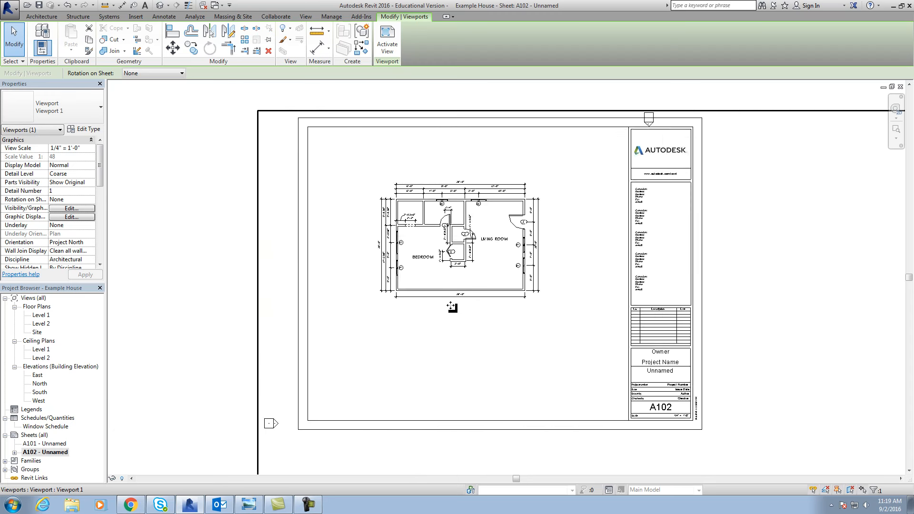
scroll(451, 305, "up", 2)
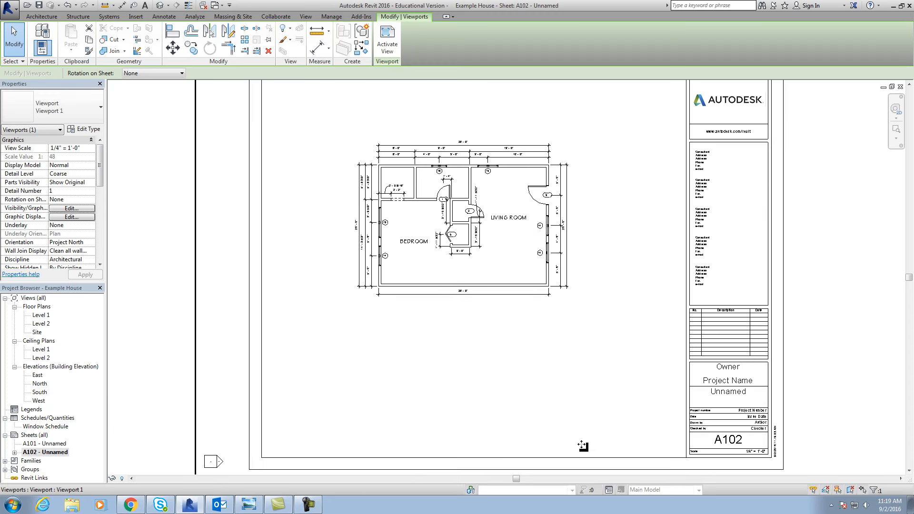
scroll(758, 472, "up", 2)
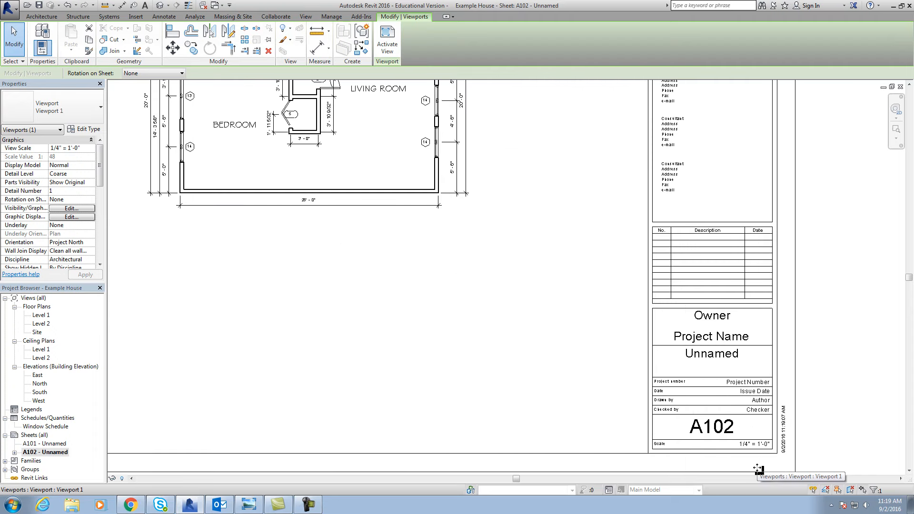
scroll(748, 459, "up", 1)
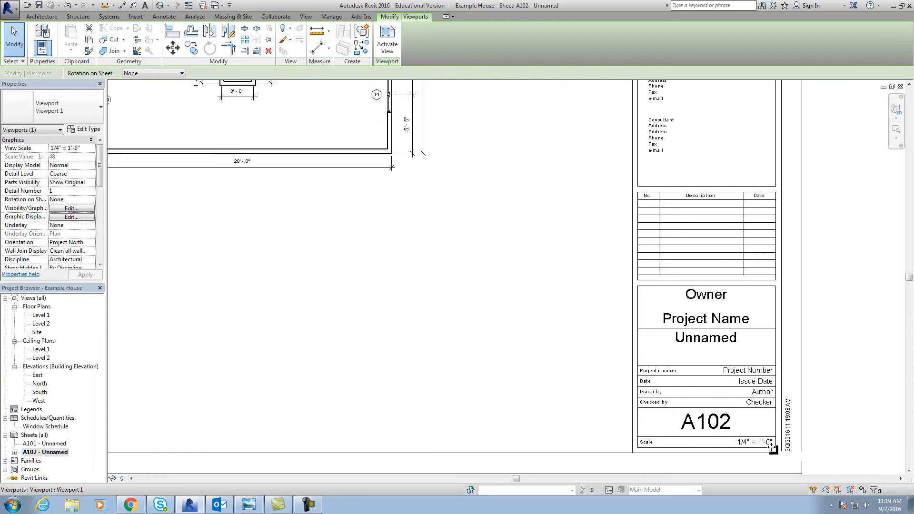
scroll(771, 448, "down", 3)
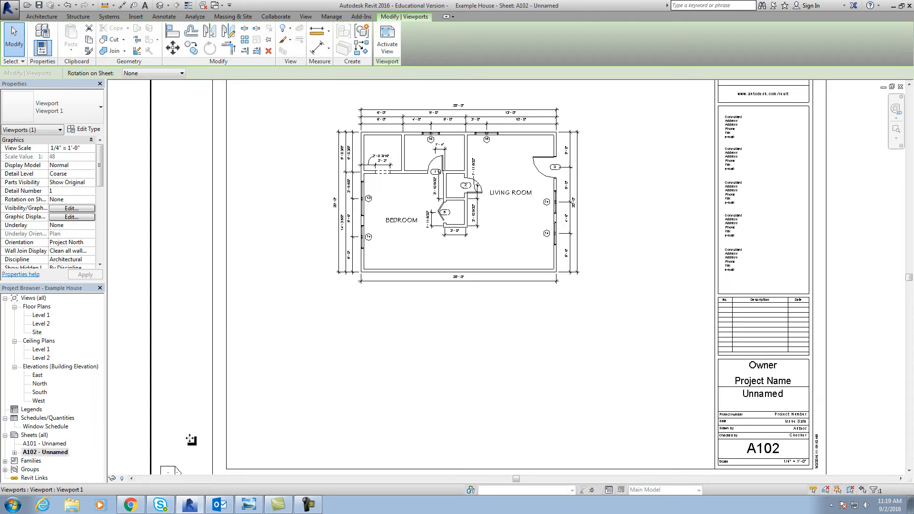
right_click(290, 326)
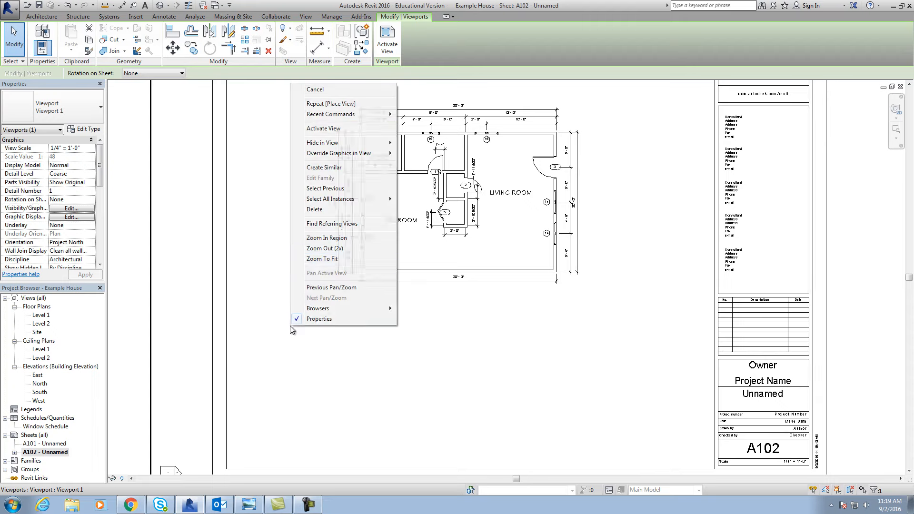
key("Escape")
scroll(381, 297, "down", 1)
scroll(383, 296, "down", 1)
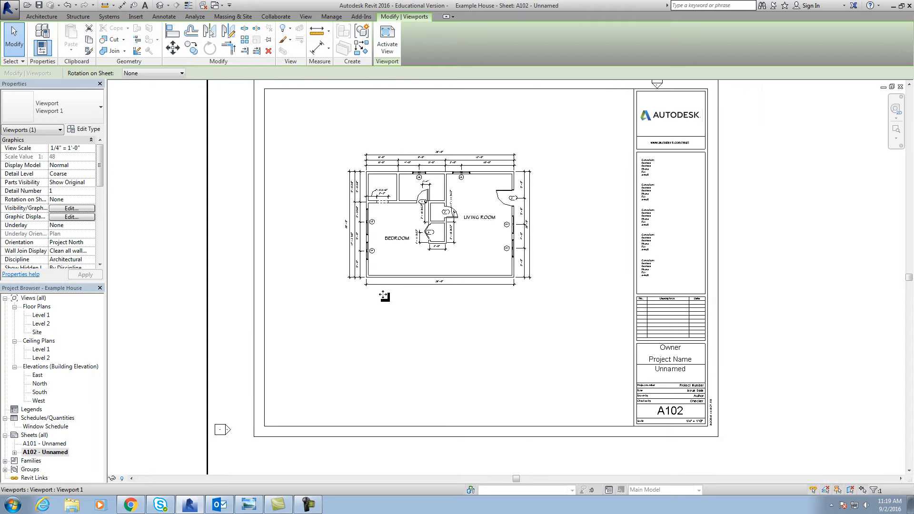
Move the Level 1 viewport title up onto sheet A102, just below the house plan.
middle_click_drag(184, 376, 204, 143)
left_click(307, 396)
scroll(306, 396, "up", 2)
scroll(293, 395, "up", 2)
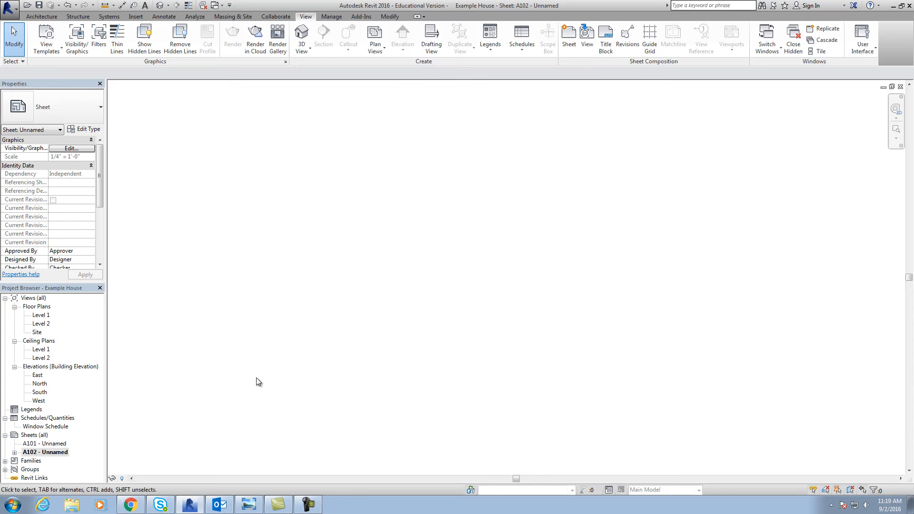
scroll(278, 368, "down", 3)
scroll(326, 389, "down", 3)
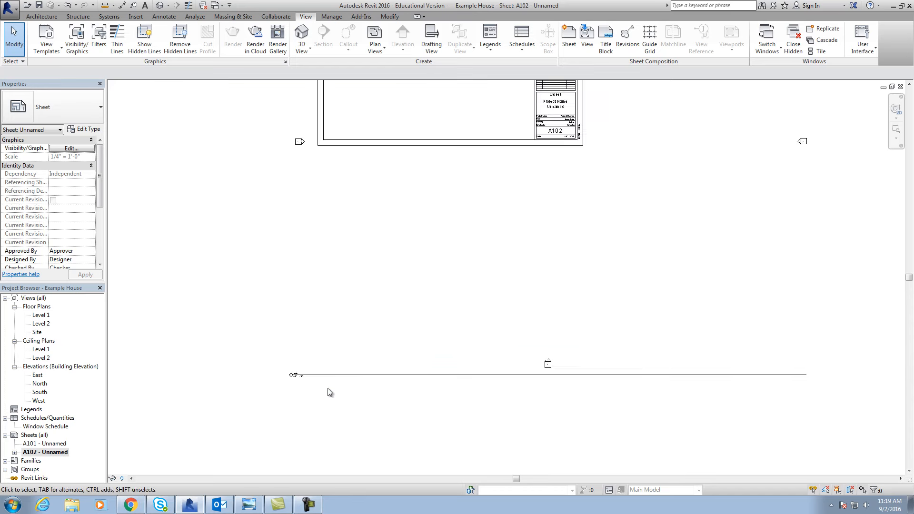
scroll(375, 425, "down", 2)
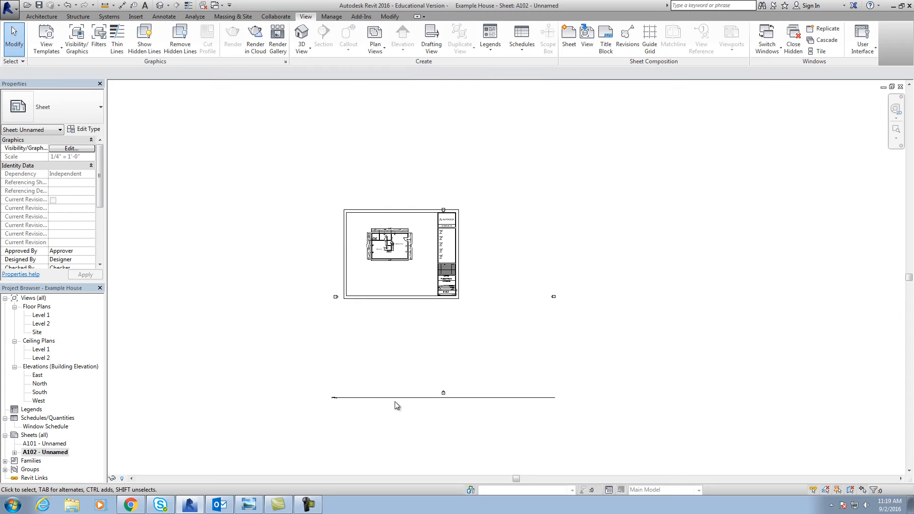
left_click_drag(396, 403, 414, 268)
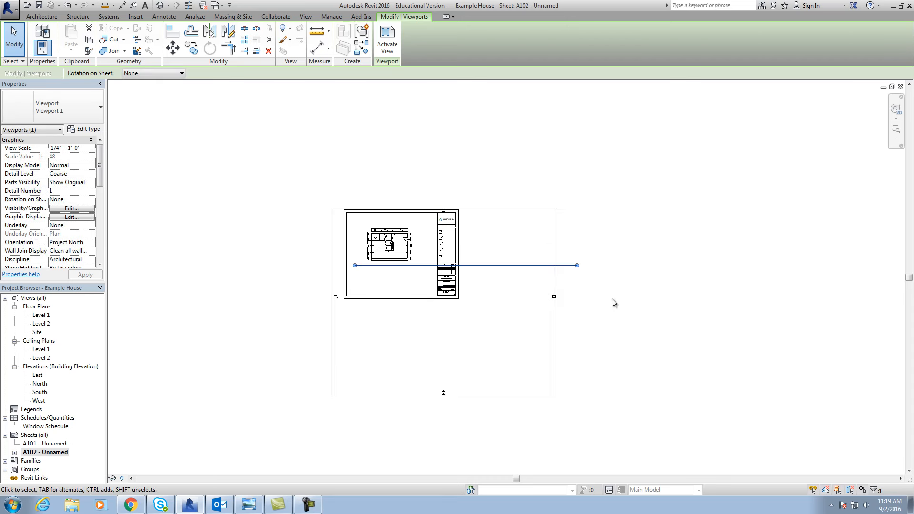
left_click(604, 331)
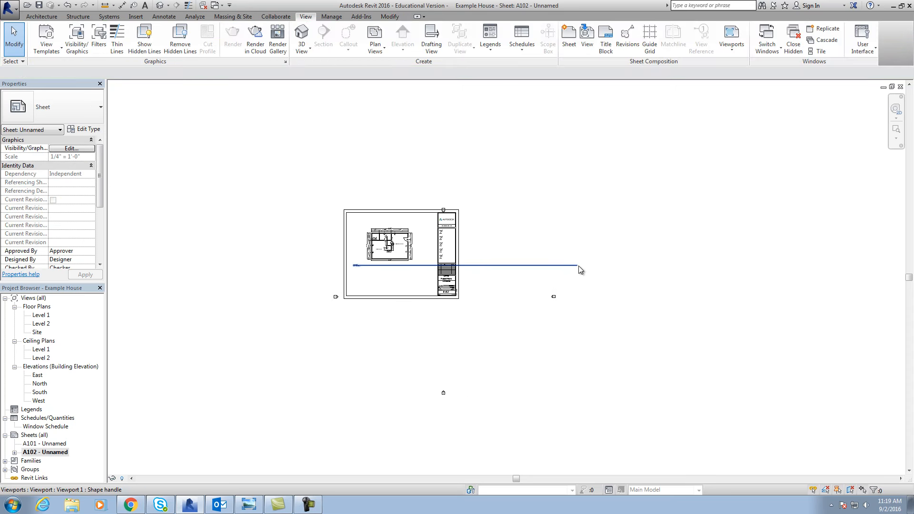
Shorten the Level 1 viewport title line so it ends inside the drawing area, before the title block.
left_click(543, 333)
left_click_drag(577, 265, 429, 265)
left_click(621, 218)
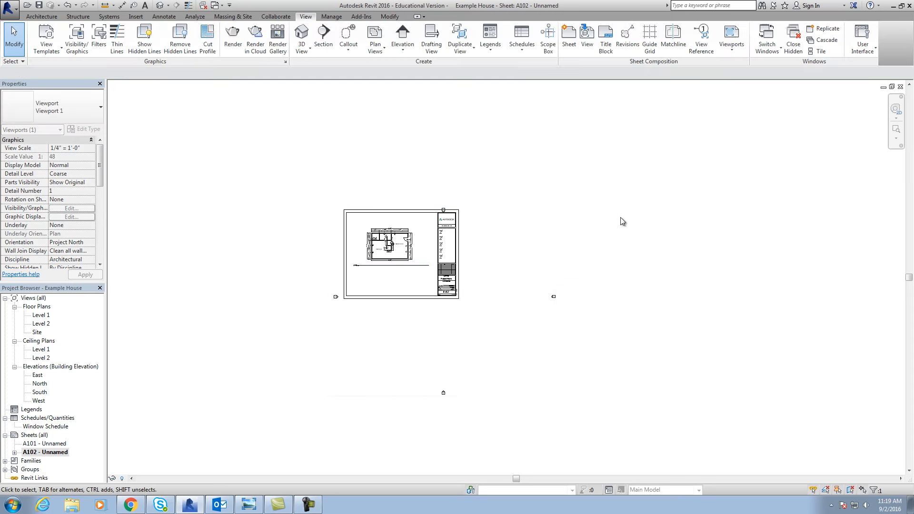
scroll(235, 347, "up", 3)
scroll(542, 296, "up", 3)
middle_click_drag(256, 252, 242, 290)
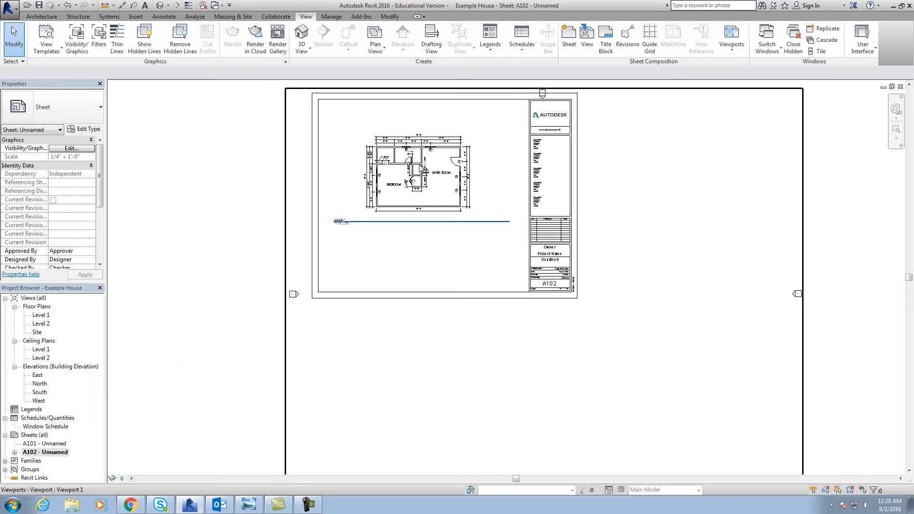
Check which views sheet A102 contains, view the empty sheet A101, and return to sheet A102.
left_click(15, 453)
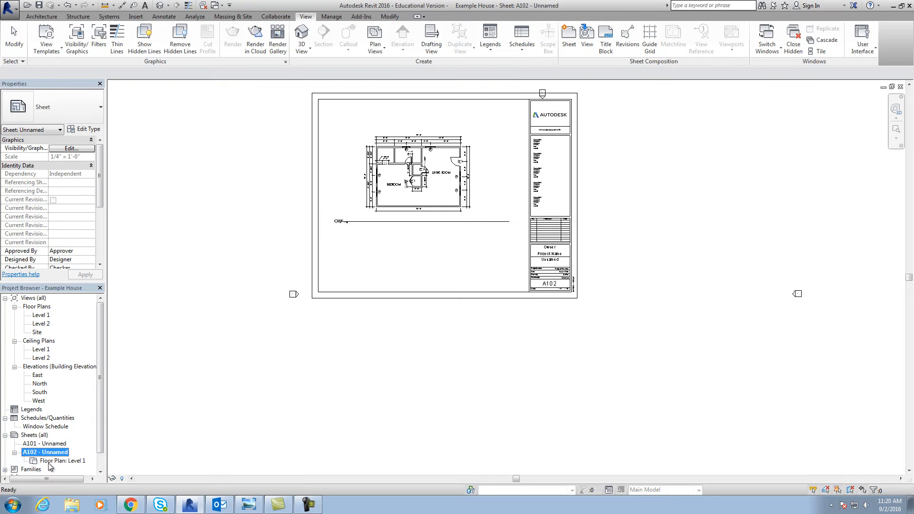
scroll(98, 441, "down", 1)
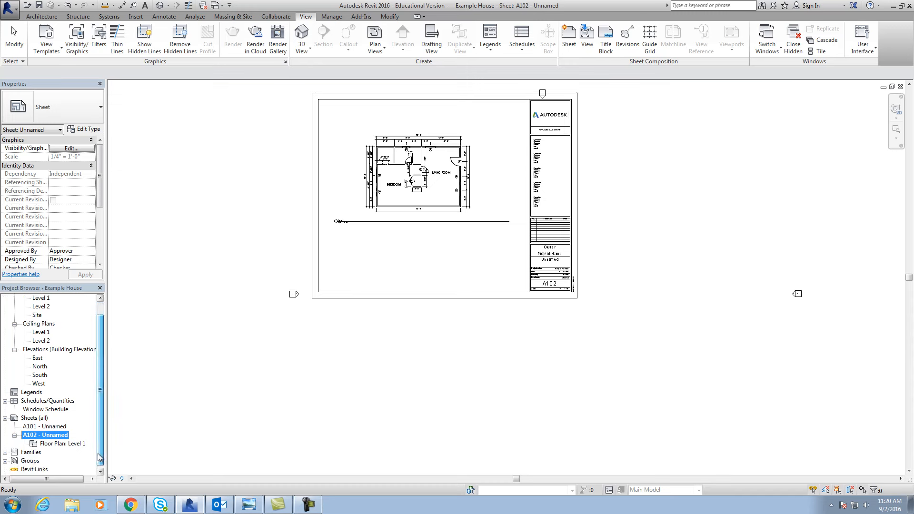
right_click(37, 427)
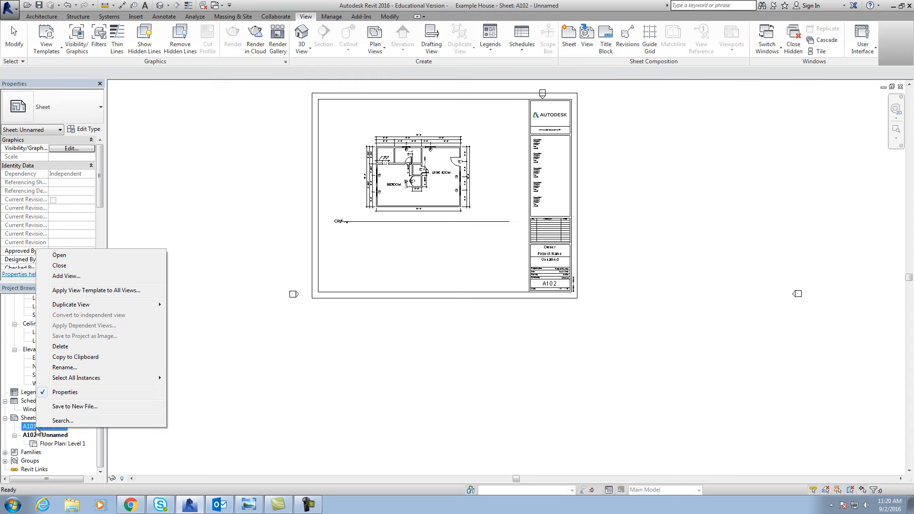
double_click(30, 426)
left_click(30, 435)
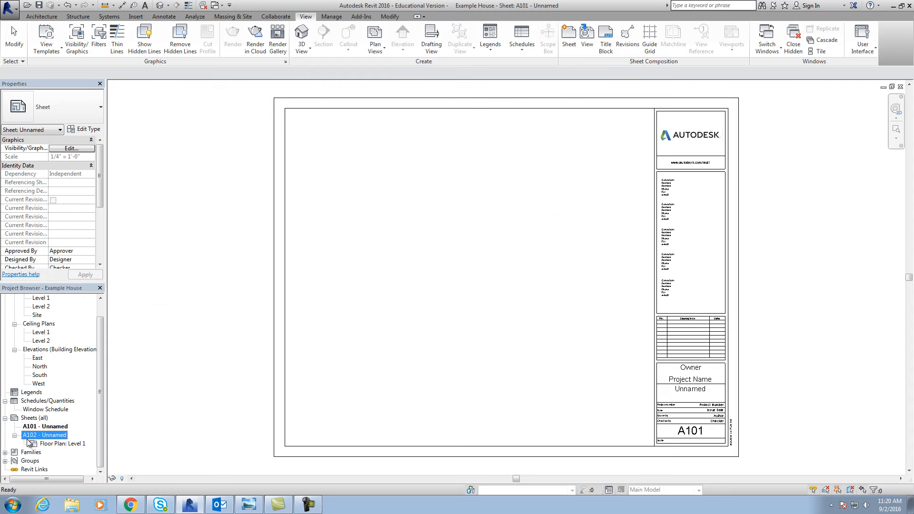
double_click(45, 435)
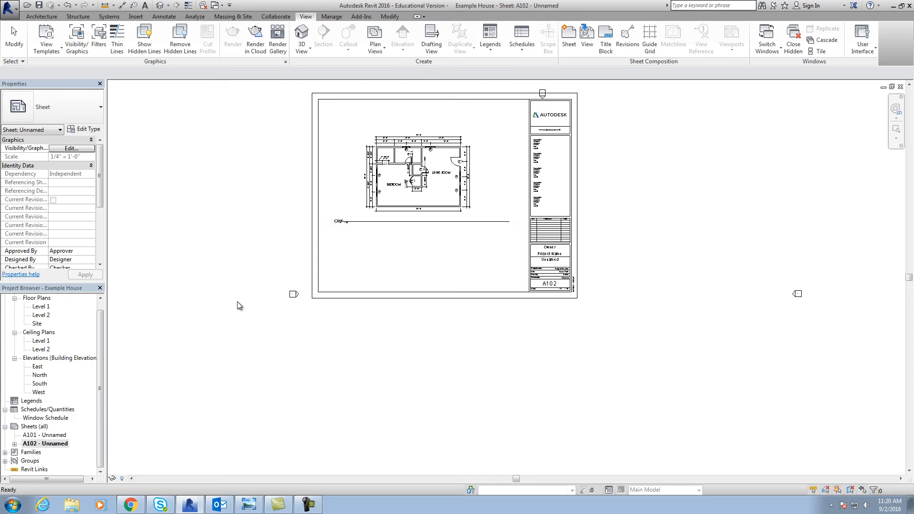
Add the Window Schedule to sheet A102 and place it below the floor plan's title, near the lower border.
left_click(48, 443)
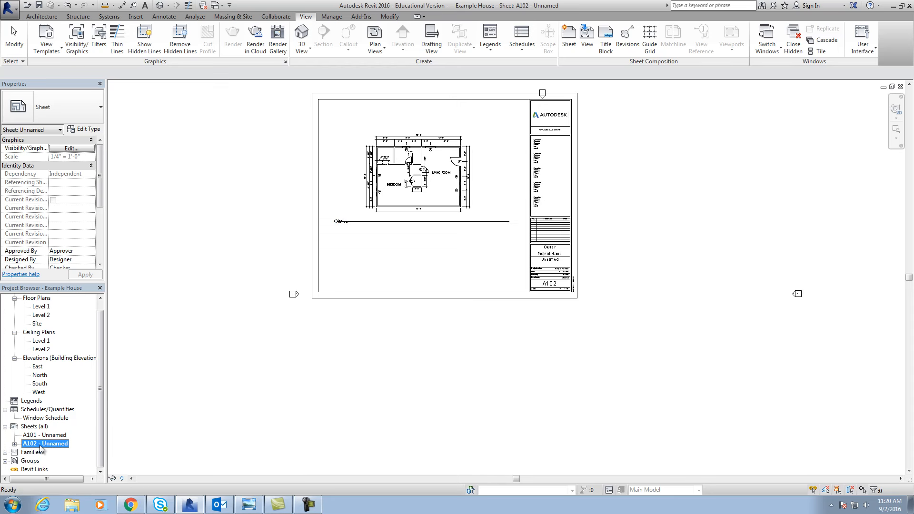
right_click(40, 448)
left_click(78, 295)
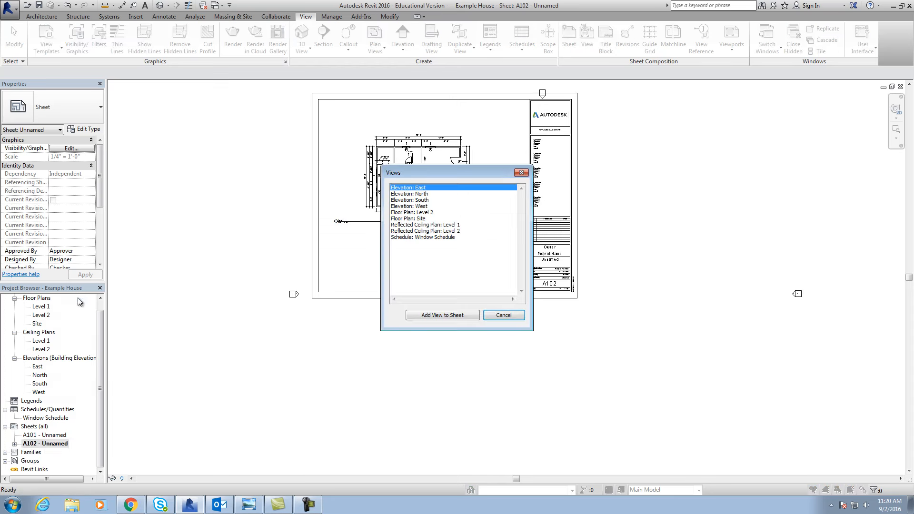
left_click(410, 237)
left_click(450, 316)
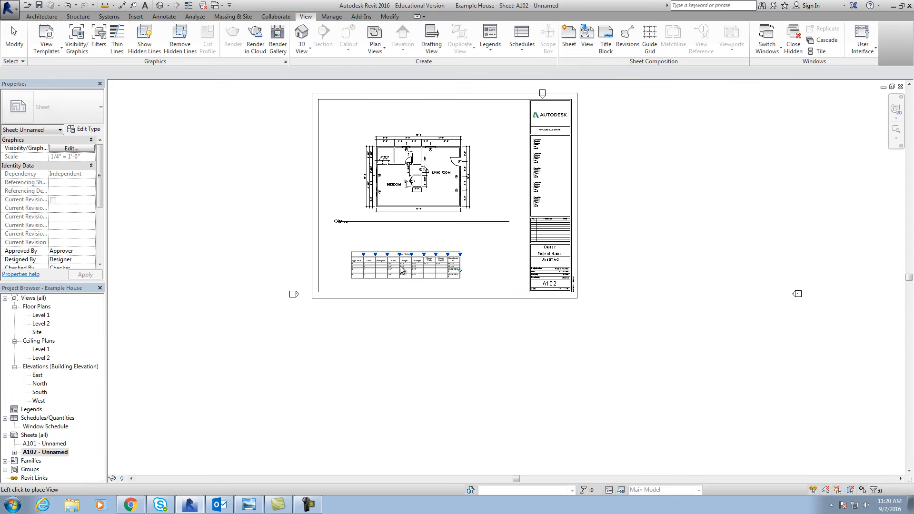
scroll(401, 270, "up", 3)
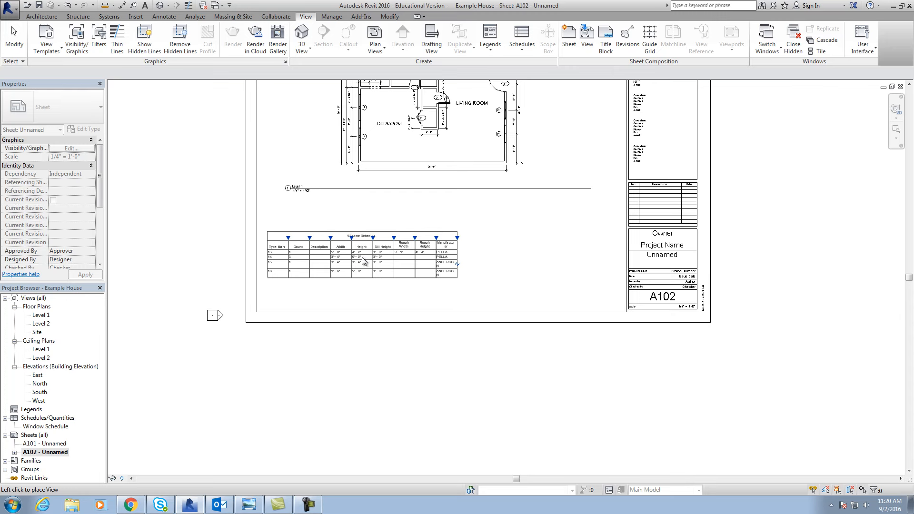
left_click(358, 255)
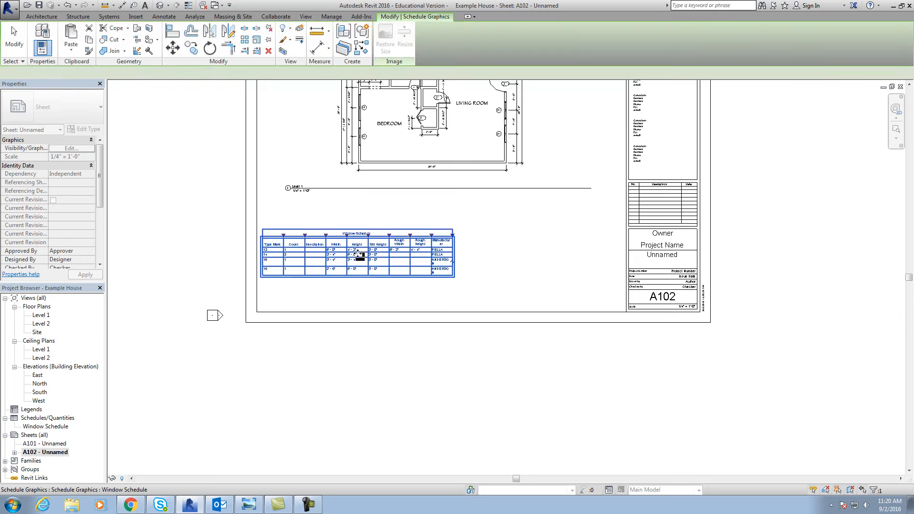
left_click(167, 337)
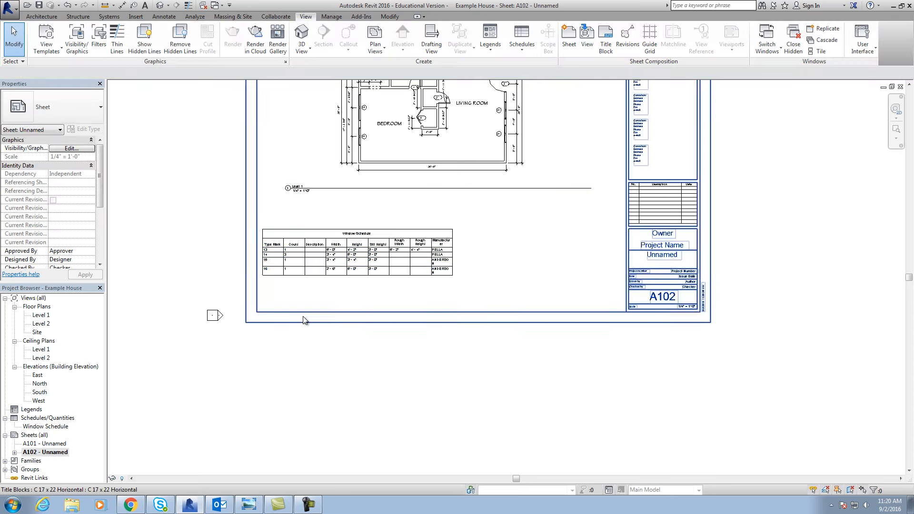
scroll(304, 320, "down", 3)
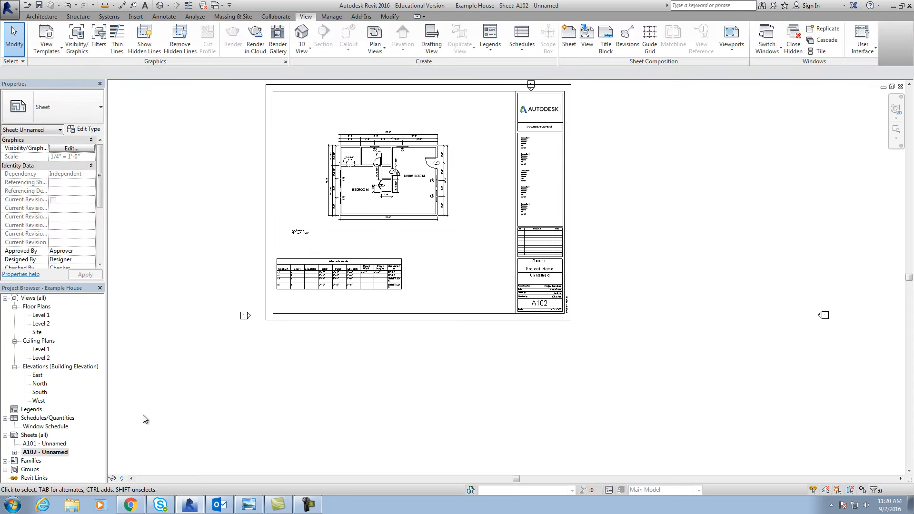
Review the views listed under sheet A102 and open the Level 1 floor plan from that list.
left_click(14, 452)
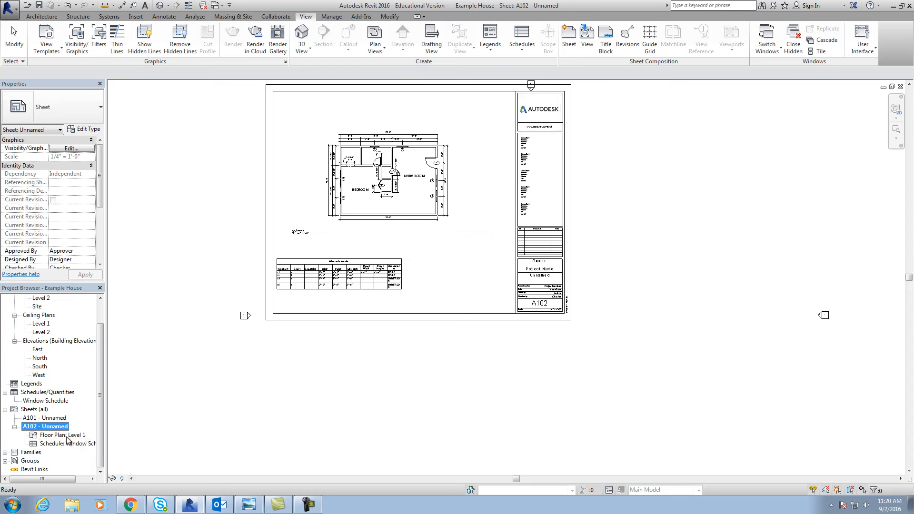
left_click(202, 405)
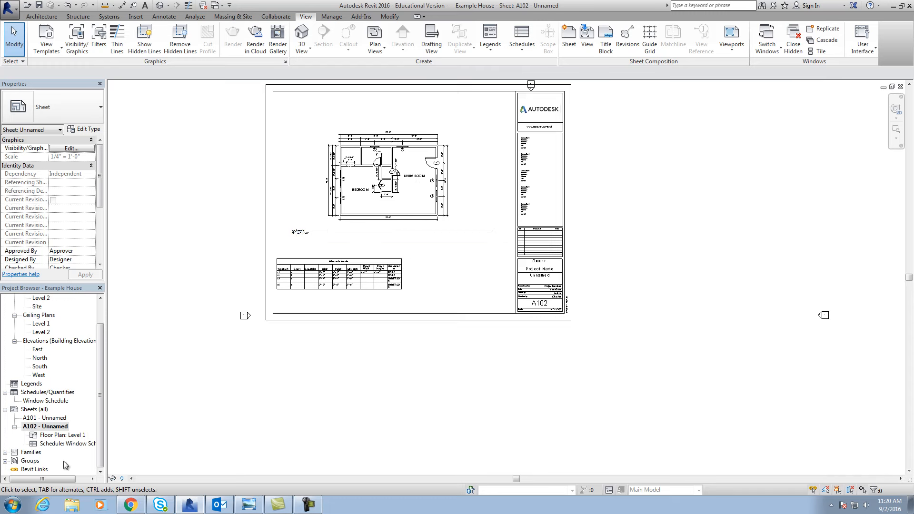
scroll(382, 183, "up", 2)
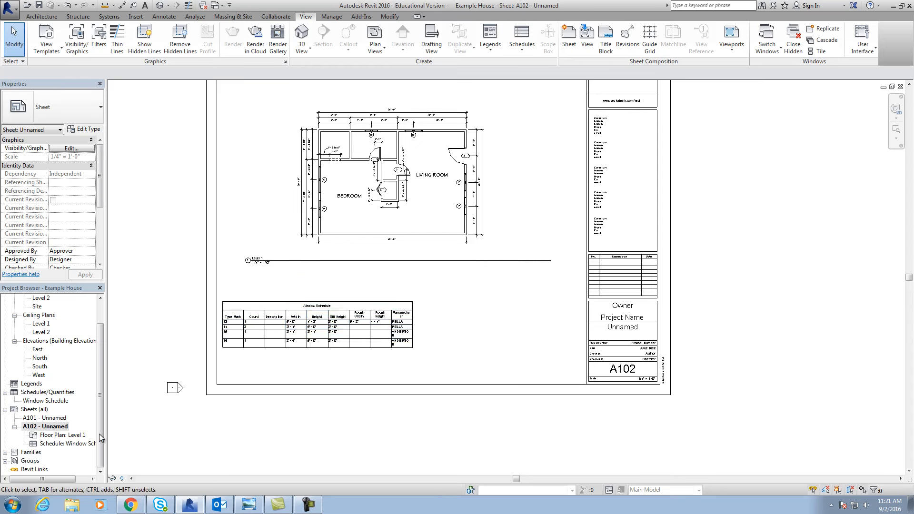
left_click_drag(98, 415, 104, 359)
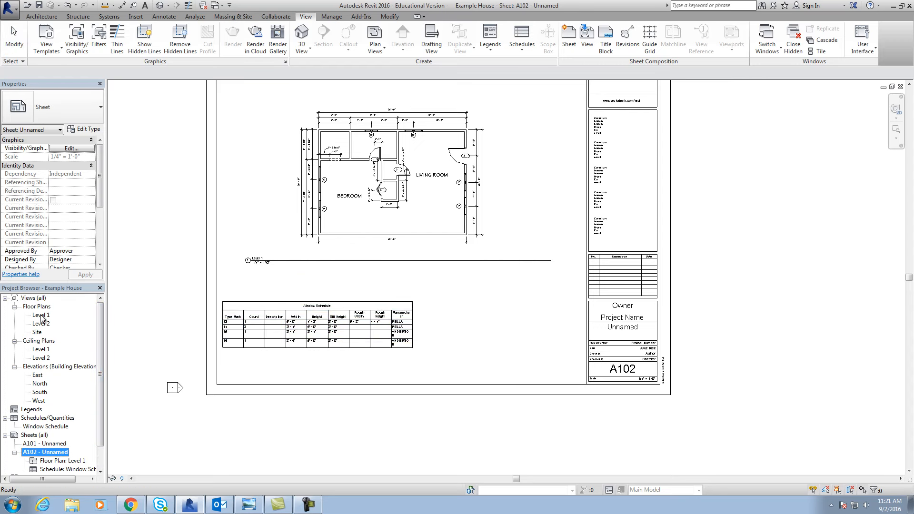
scroll(51, 322, "down", 1)
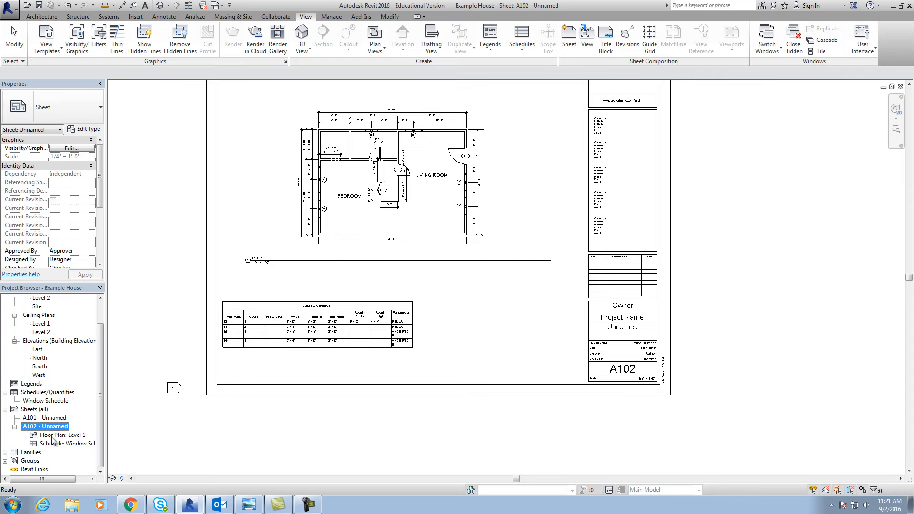
double_click(53, 436)
scroll(471, 240, "up", 1)
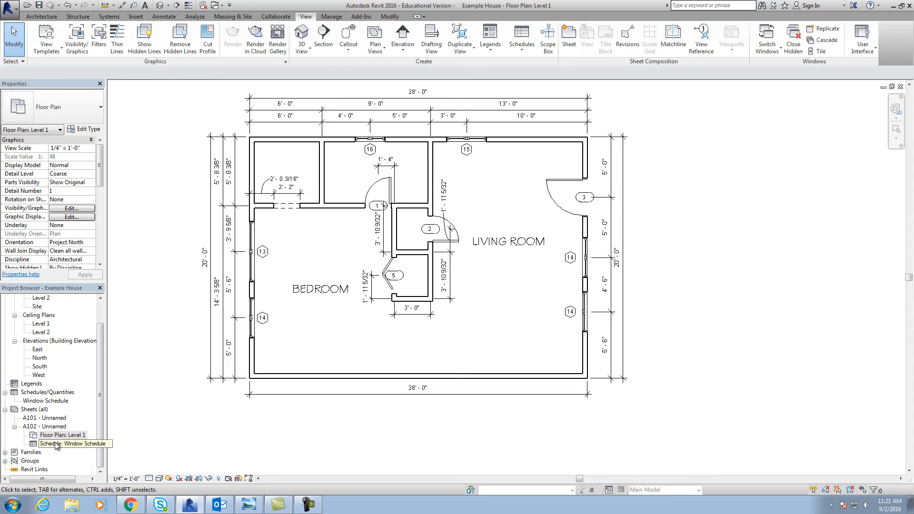
Rename sheet A102 as "1 ST FLOOR PLANS".
left_click(52, 427)
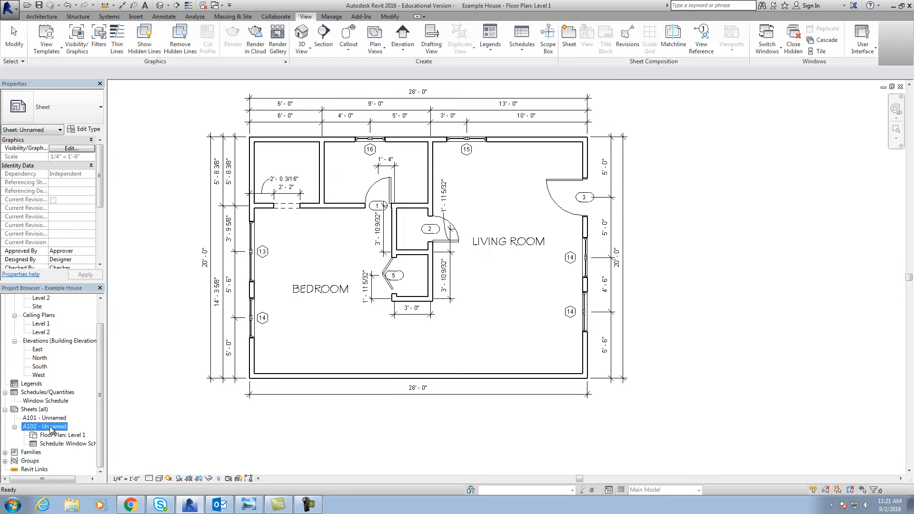
right_click(51, 427)
left_click(49, 425)
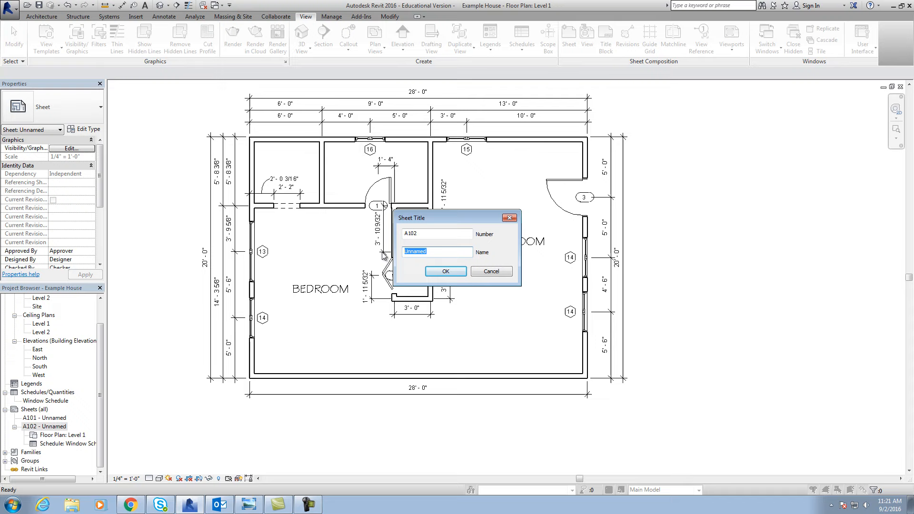
type("1 ST F")
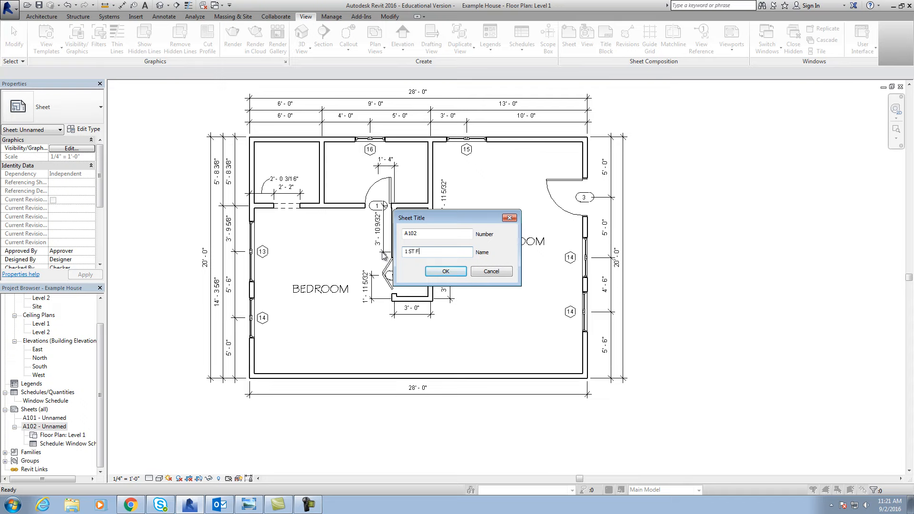
type("LOOR PLANS")
left_click(445, 272)
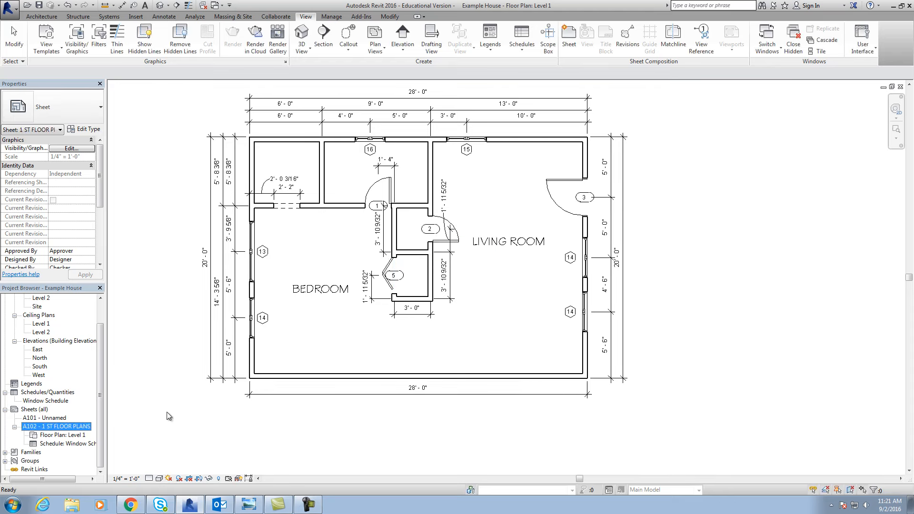
Rename sheet A102 as "FIRST FLOOR PLANS", keeping its number.
right_click(52, 427)
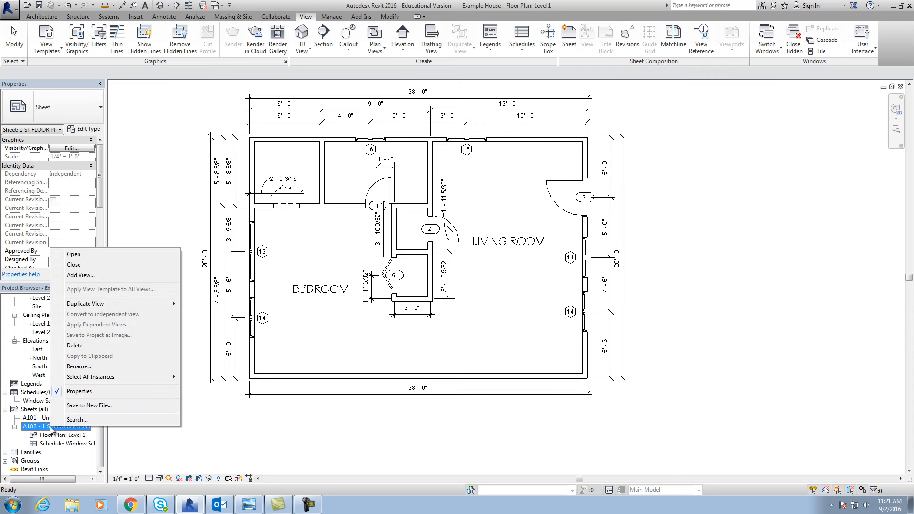
left_click(77, 366)
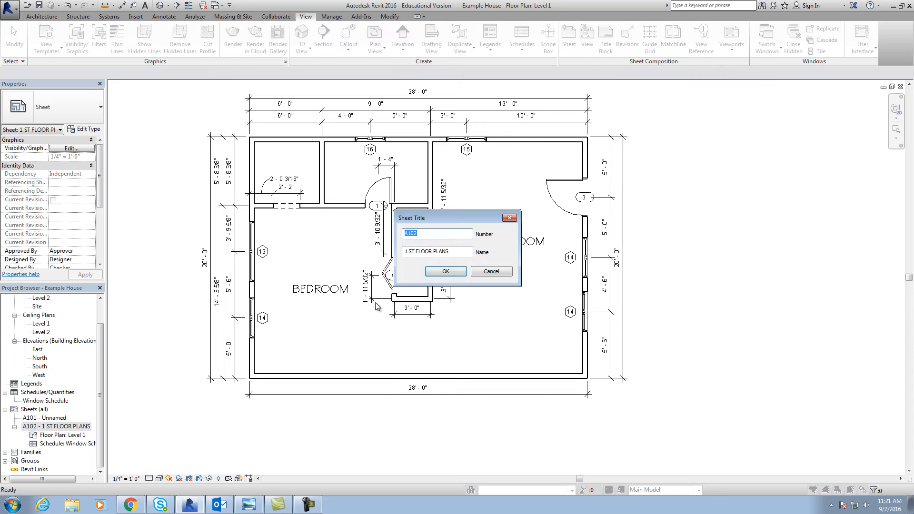
left_click(411, 256)
key("BackSpace")
key("BackSpace")
key("Delete")
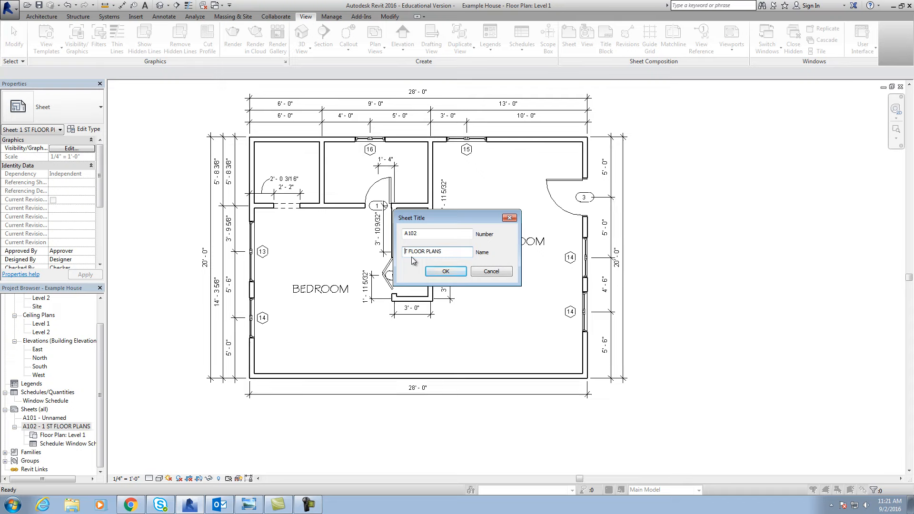
type("FIRST")
key("Delete")
left_click(446, 269)
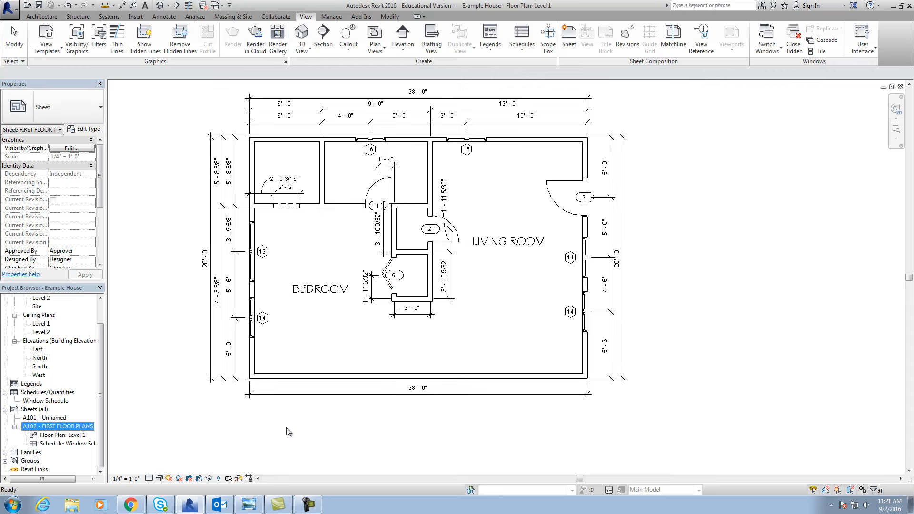
Open sheet A102 and check the sheet name in its title block and the floor plan's view title.
scroll(305, 431, "down", 5)
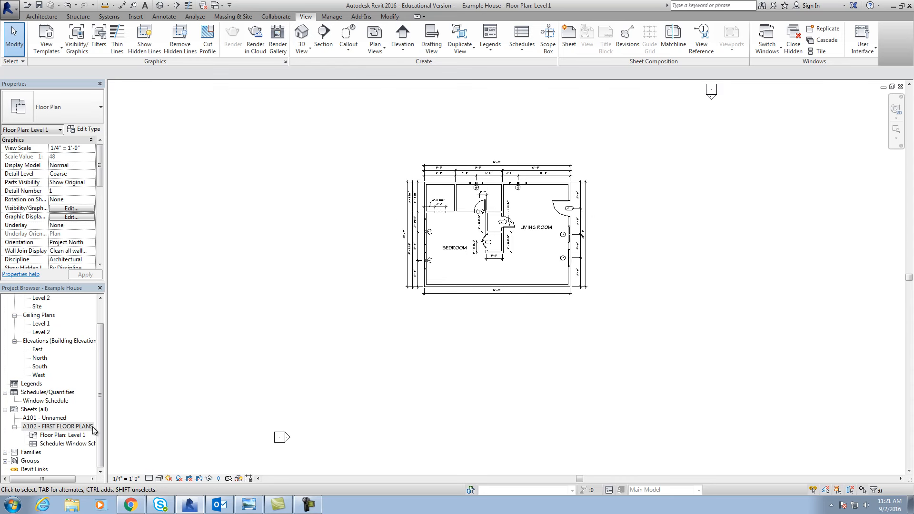
left_click(50, 425)
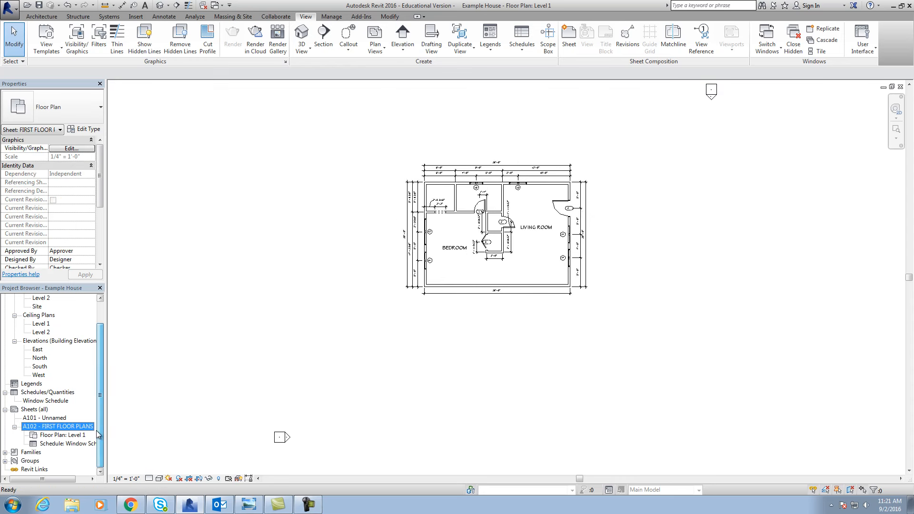
double_click(50, 426)
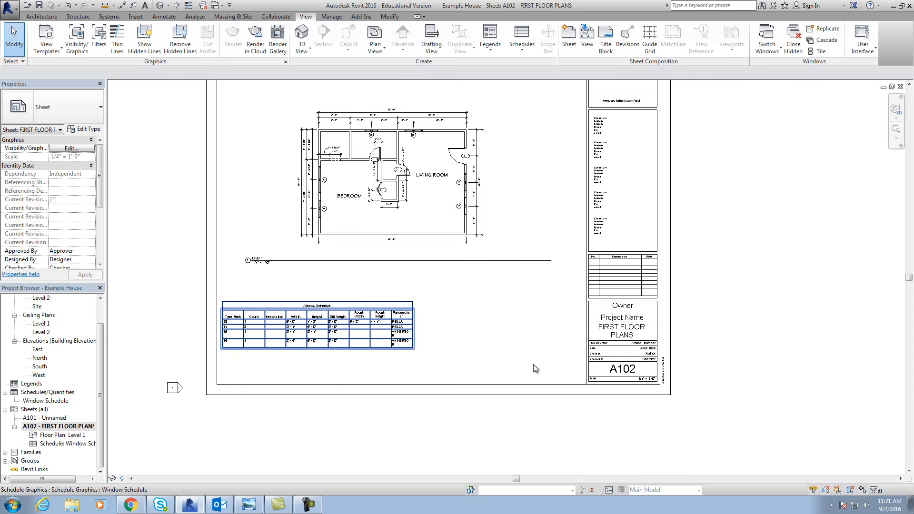
scroll(634, 353, "up", 1)
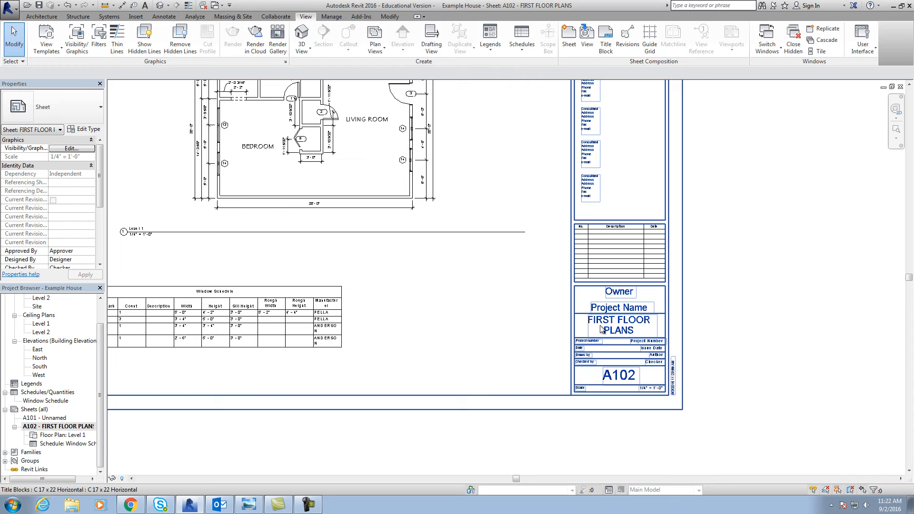
scroll(619, 333, "down", 1)
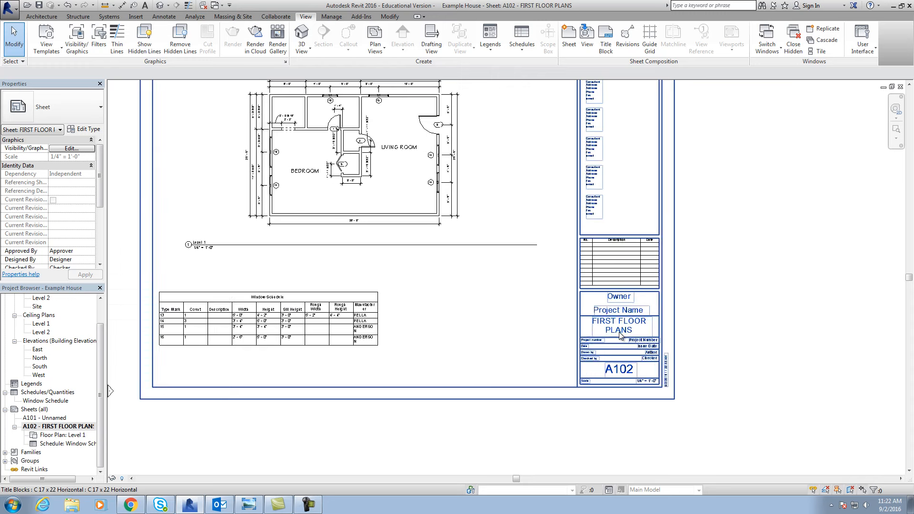
scroll(246, 256, "up", 2)
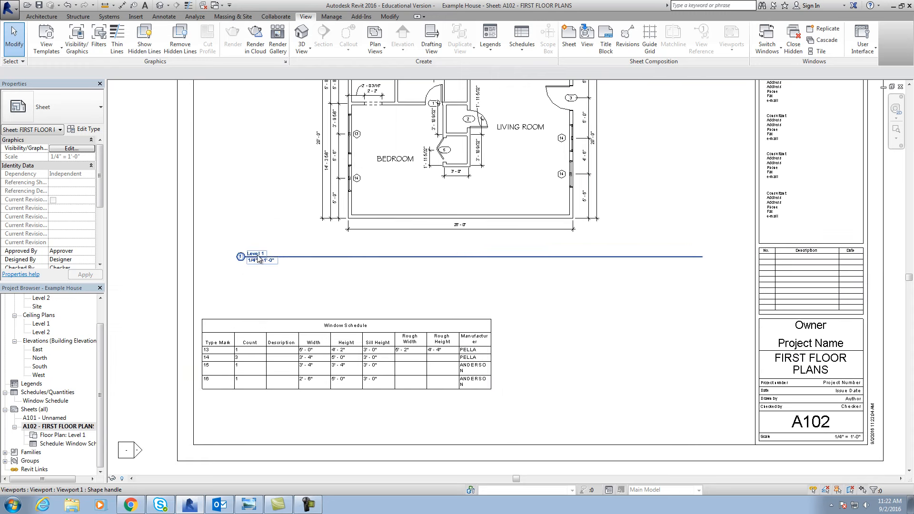
scroll(438, 262, "down", 1)
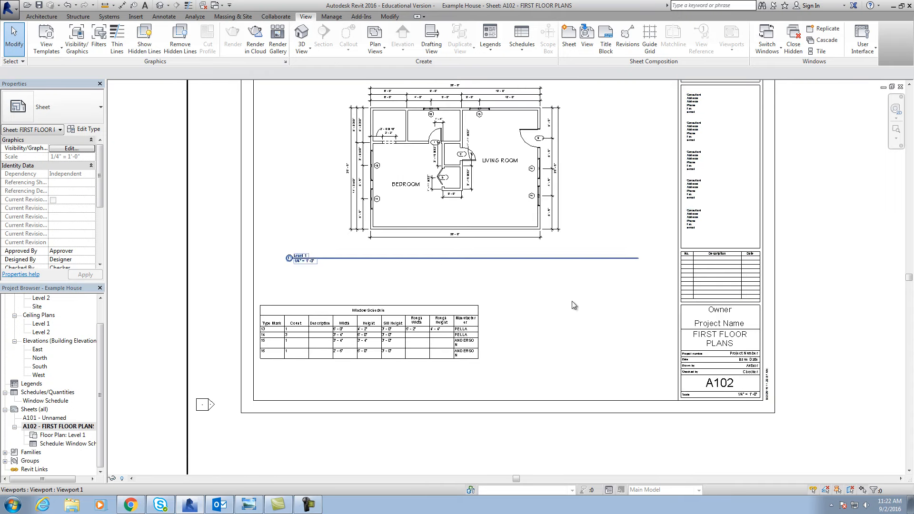
Examine the Window Schedule and the Level 1 floor plan on sheet A102, comparing the schedule with the plan's window tags.
scroll(747, 349, "up", 1)
scroll(438, 349, "down", 1)
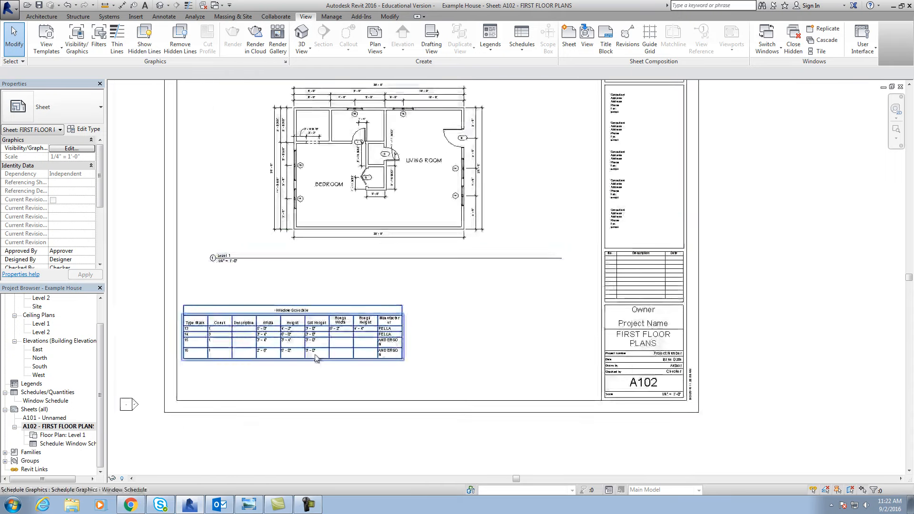
scroll(216, 360, "up", 2)
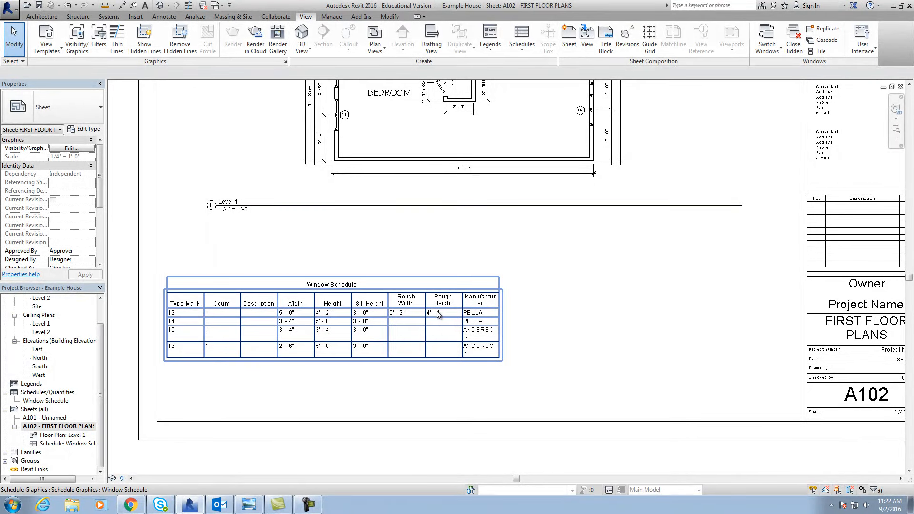
scroll(421, 358, "down", 3)
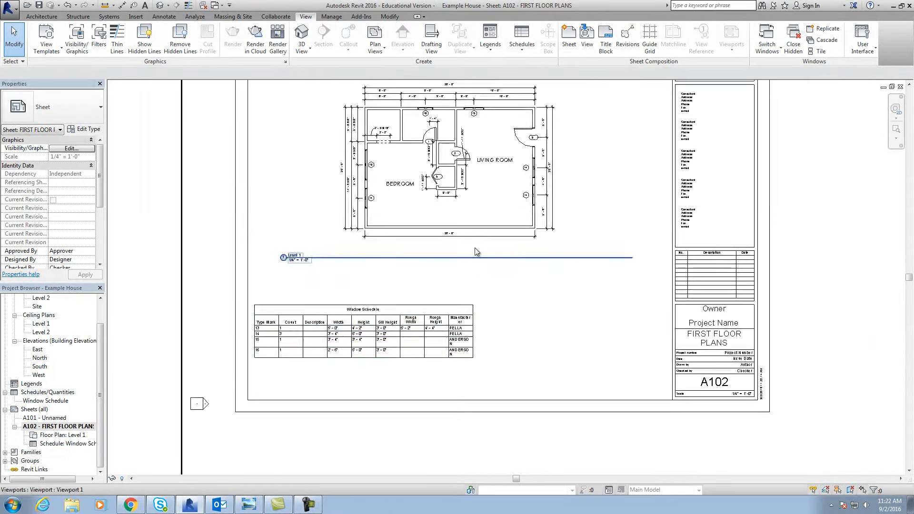
middle_click_drag(473, 251, 444, 340)
scroll(466, 248, "up", 3)
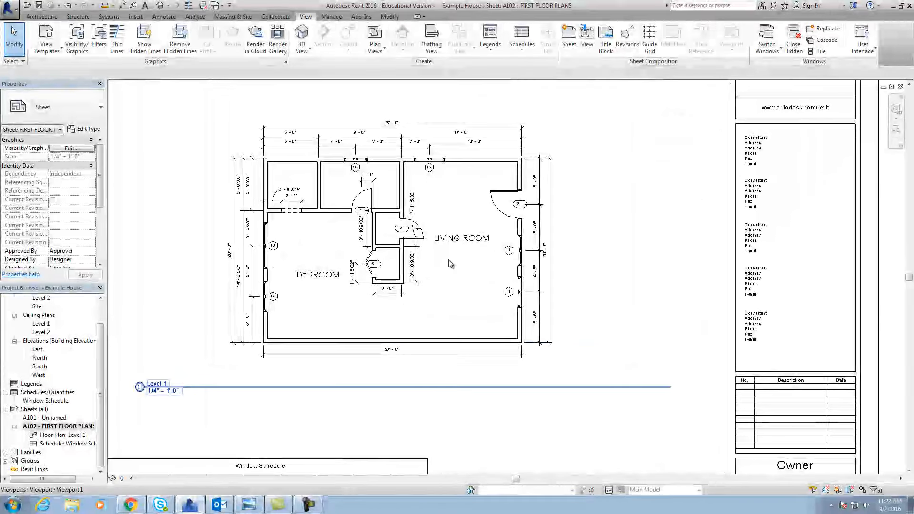
scroll(452, 258, "up", 1)
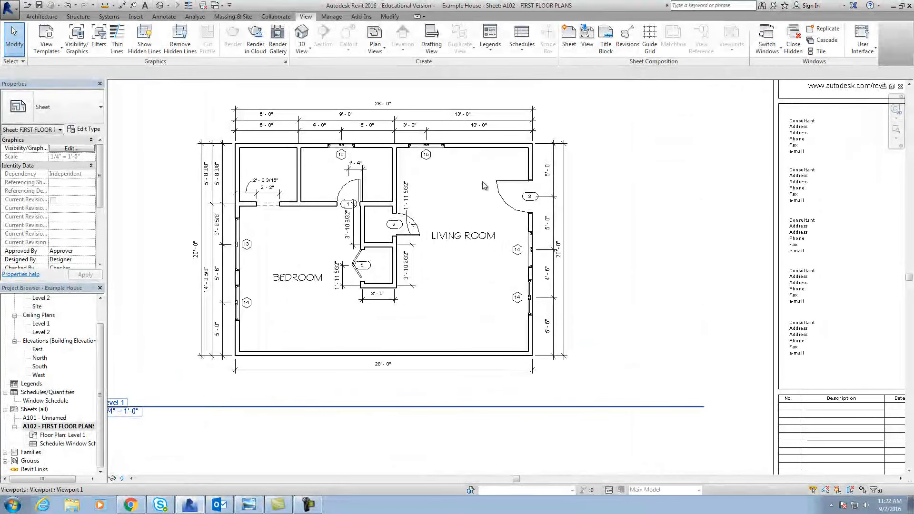
scroll(465, 218, "down", 3)
middle_click_drag(487, 343, 476, 279)
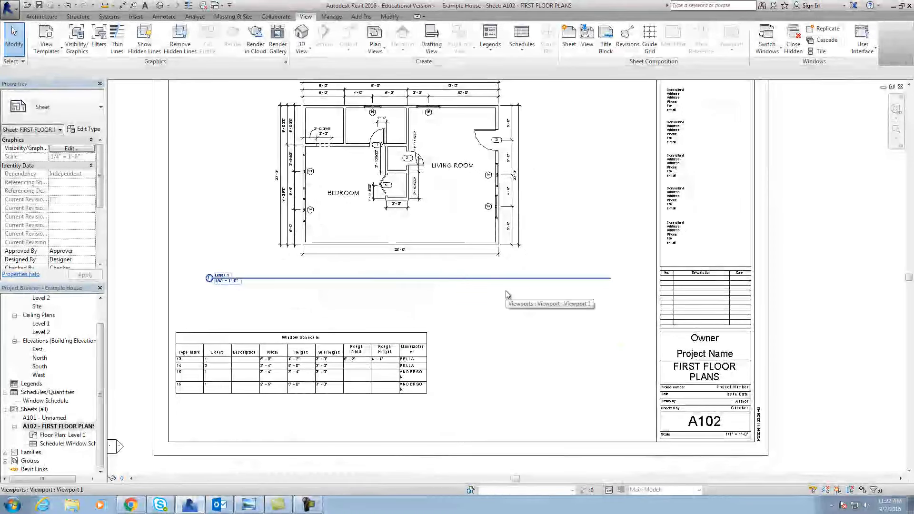
middle_click_drag(512, 349, 506, 380)
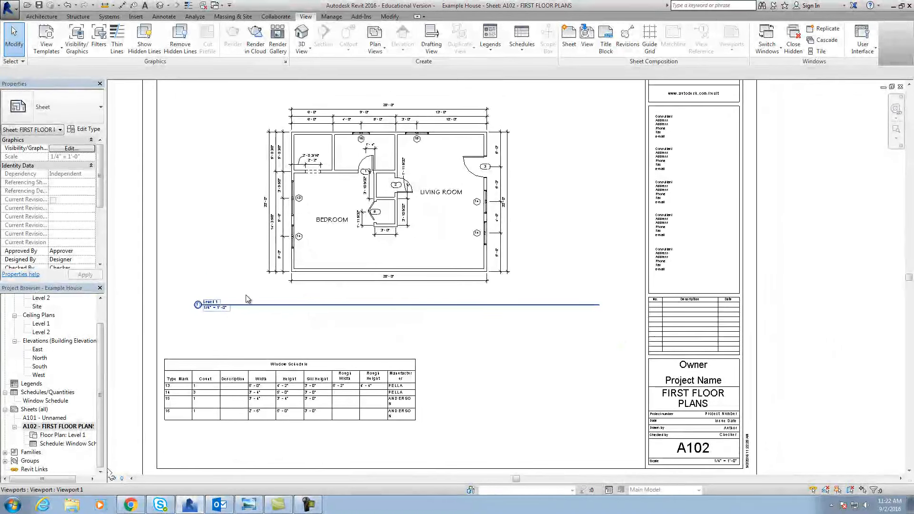
left_click(335, 383)
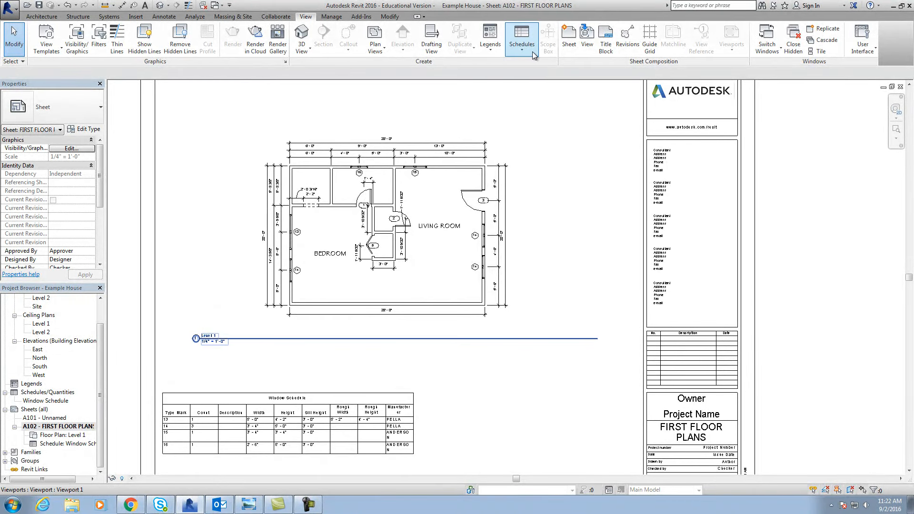
Create a new schedule of building components for the Doors category, named "Door Schedule", in the New Construction phase.
left_click(522, 37)
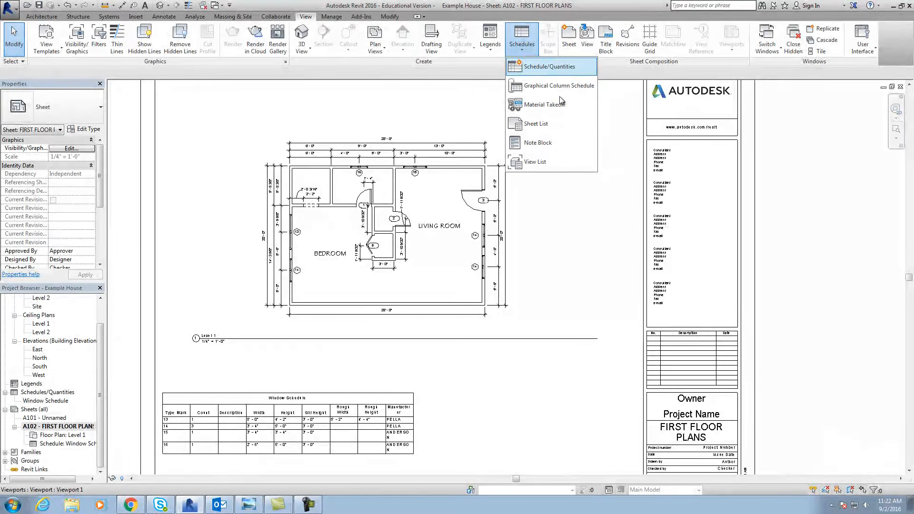
left_click(610, 179)
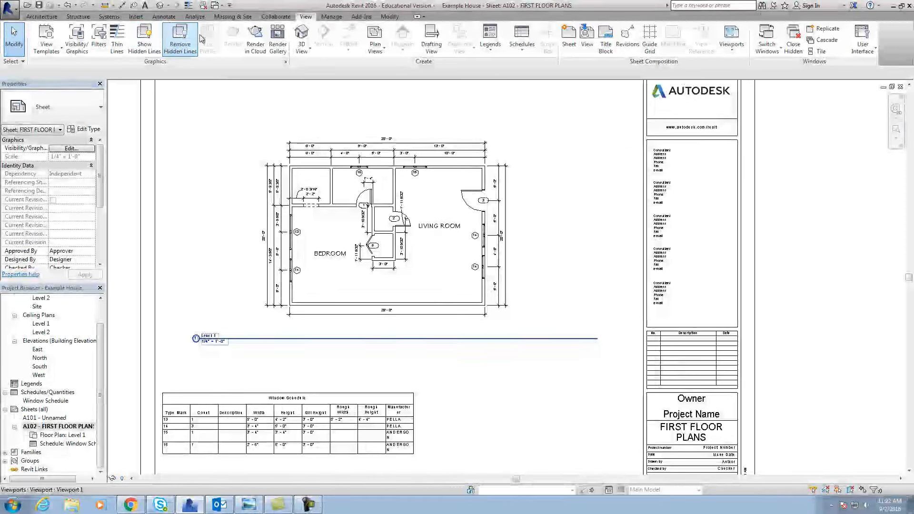
left_click(521, 40)
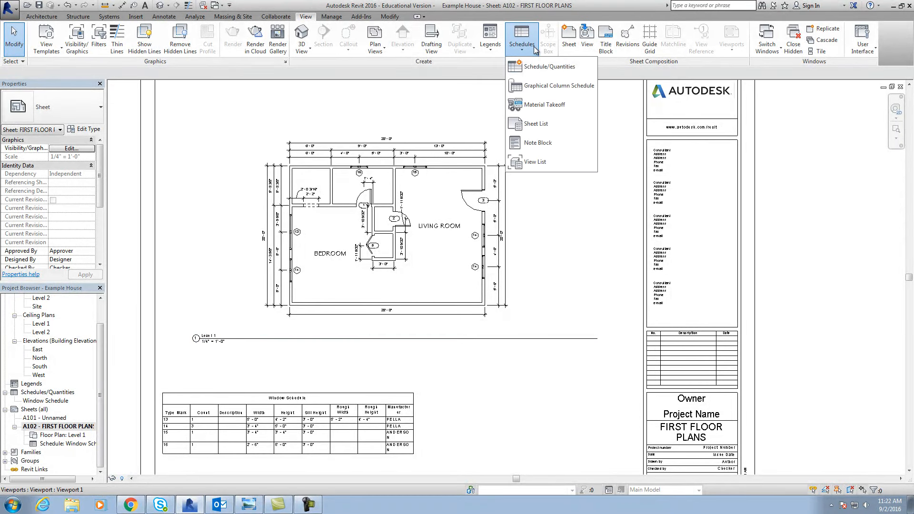
left_click(538, 70)
left_click_drag(444, 215, 448, 238)
left_click(386, 260)
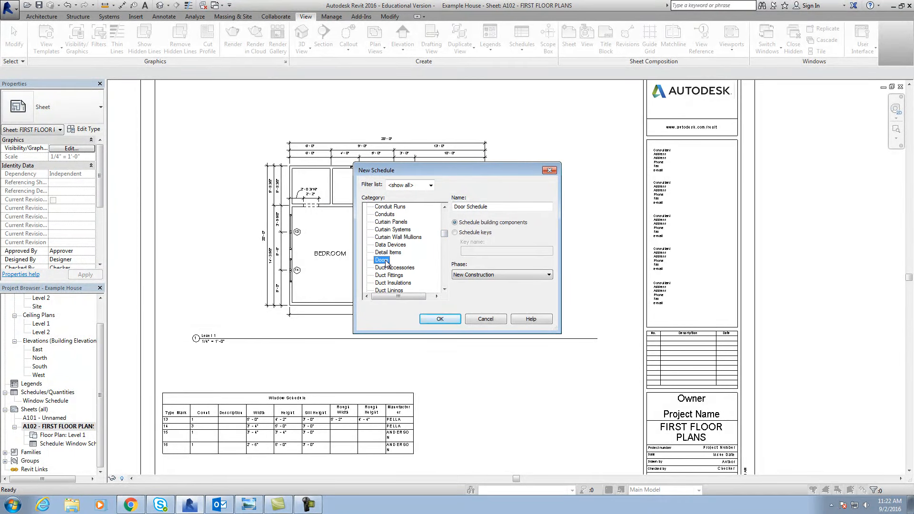
left_click(438, 319)
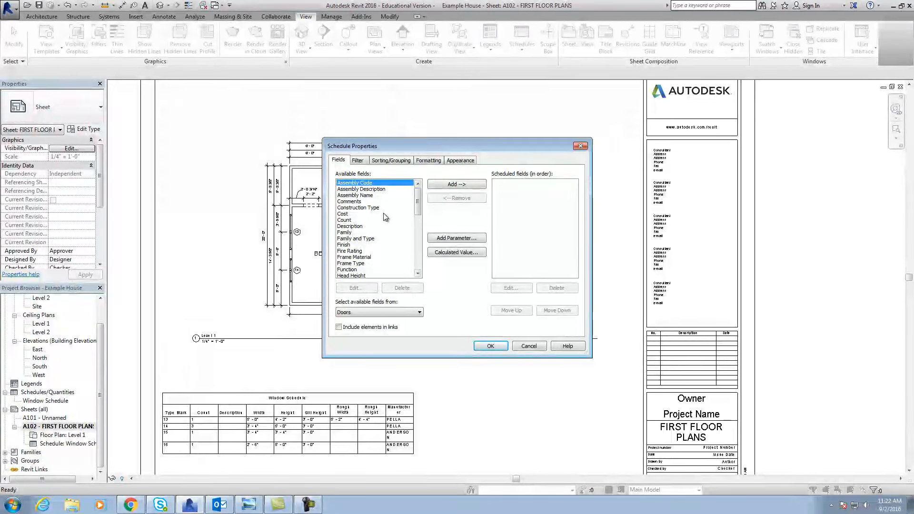
Add the Count and Manufacturer fields to the door schedule.
left_click(344, 220)
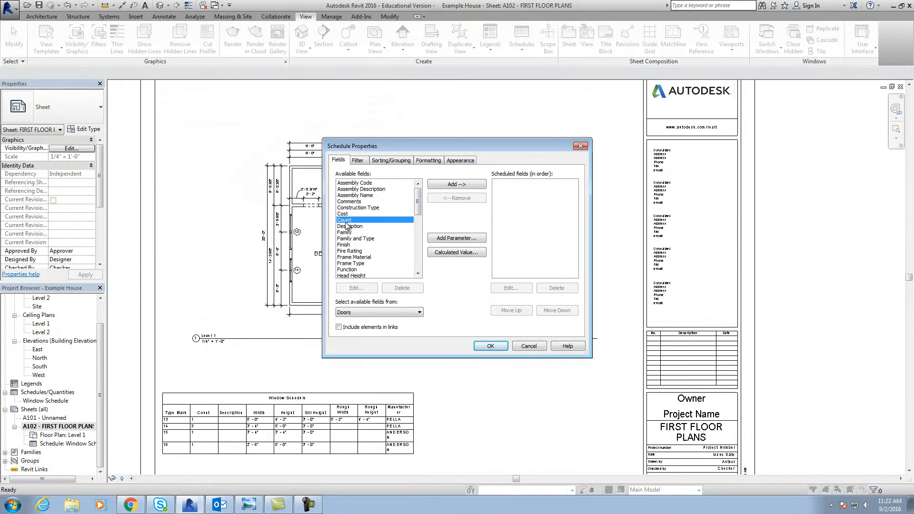
left_click(469, 191)
left_click_drag(419, 207, 420, 237)
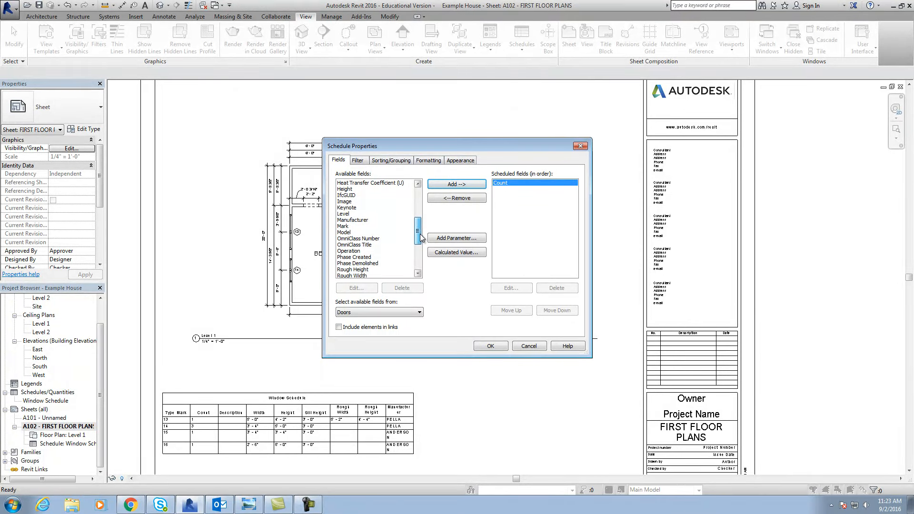
left_click(362, 220)
left_click(462, 185)
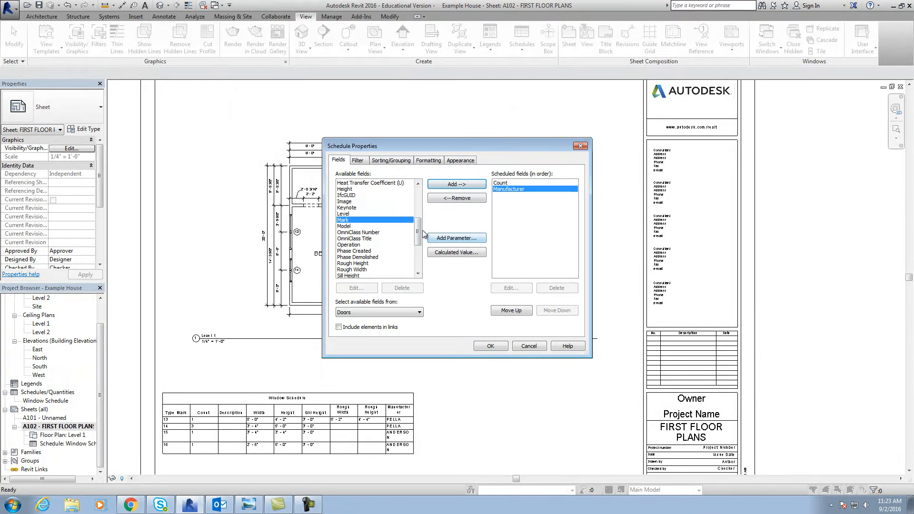
Add the Rough Height and Rough Width fields to the door schedule.
left_click_drag(419, 234, 419, 235)
left_click(376, 257)
left_click(448, 186)
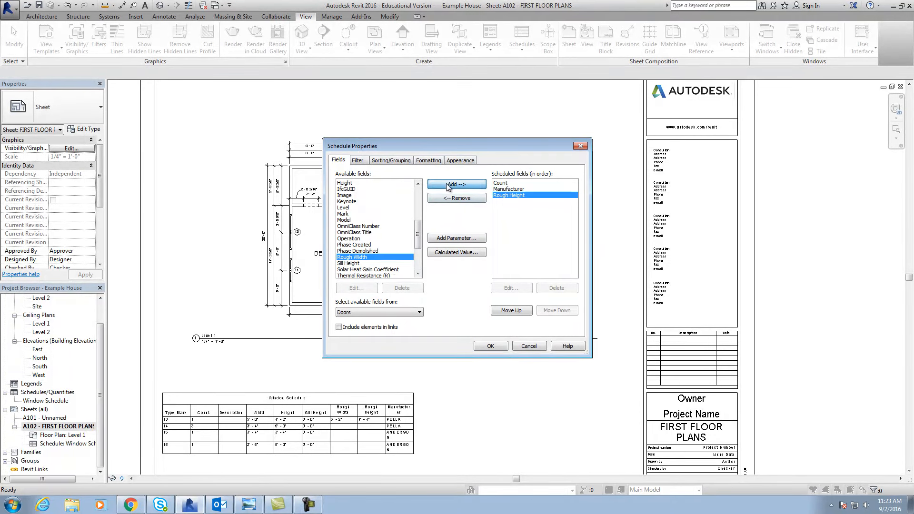
left_click(446, 185)
Add the Width and Height fields to the door schedule.
left_click_drag(417, 235, 416, 257)
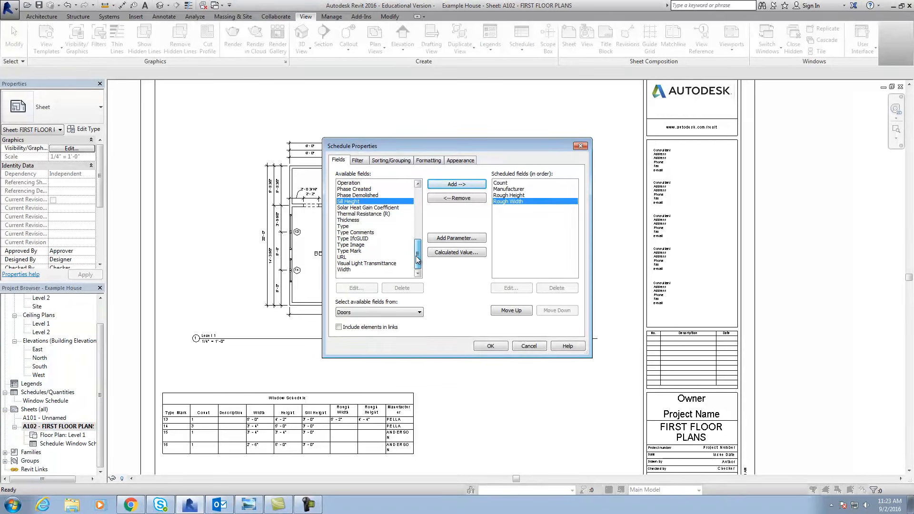
left_click(362, 270)
left_click(447, 185)
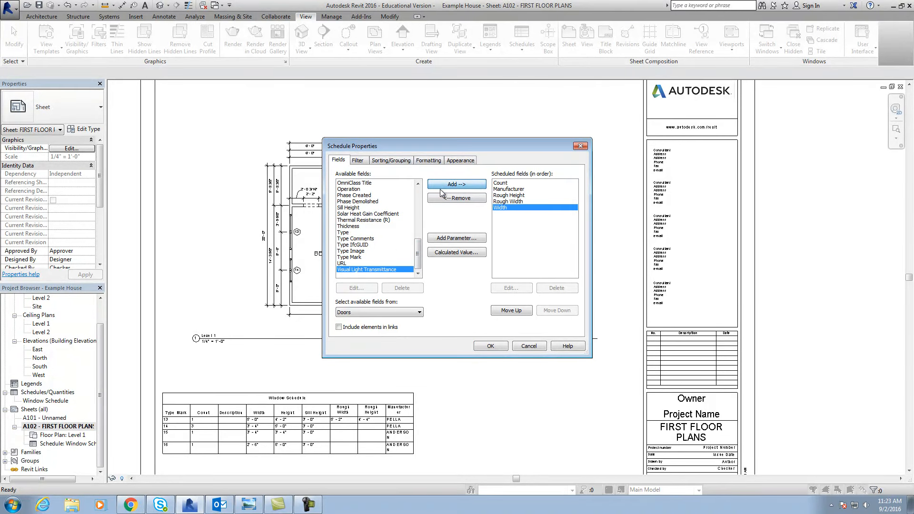
left_click_drag(418, 243, 419, 222)
left_click(369, 207)
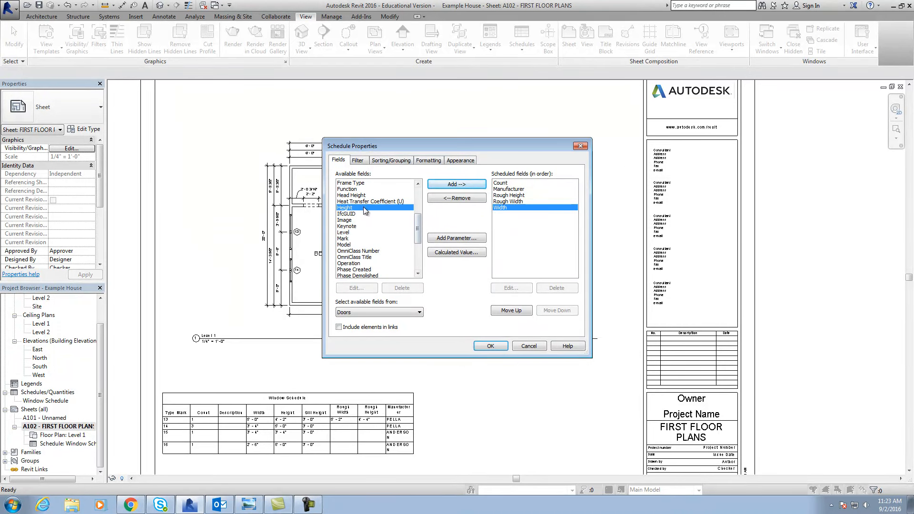
left_click(447, 186)
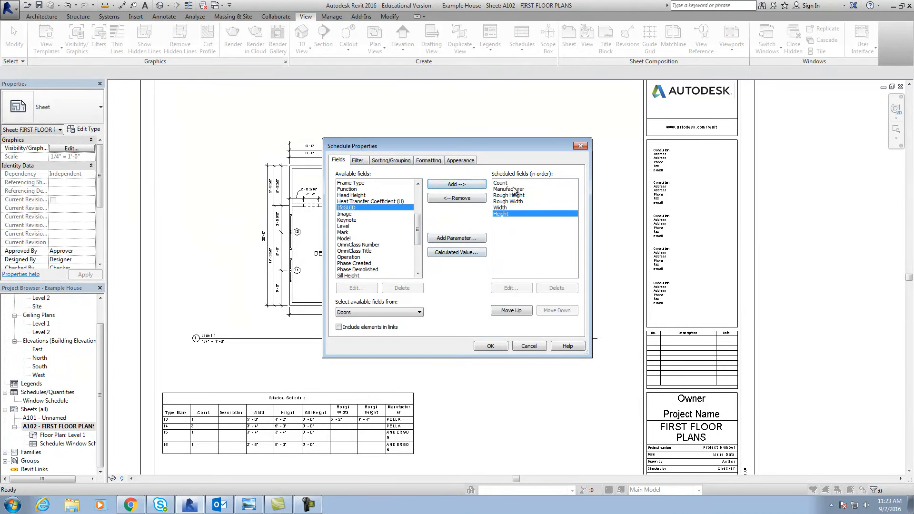
Add the Mark field to the door schedule and make it the first scheduled field.
mouse_move(419, 230)
left_mouse_down()
mouse_move(419, 204)
mouse_move(419, 216)
left_mouse_up()
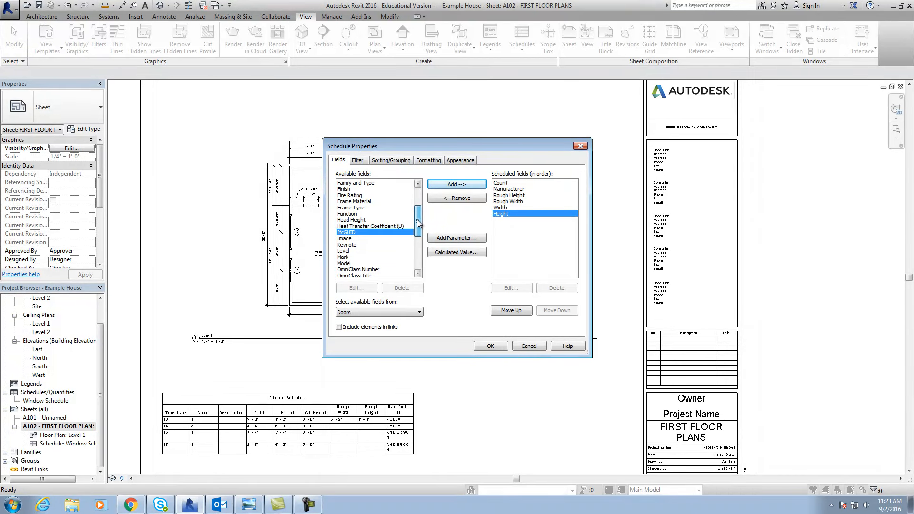
left_click(343, 257)
left_click(466, 185)
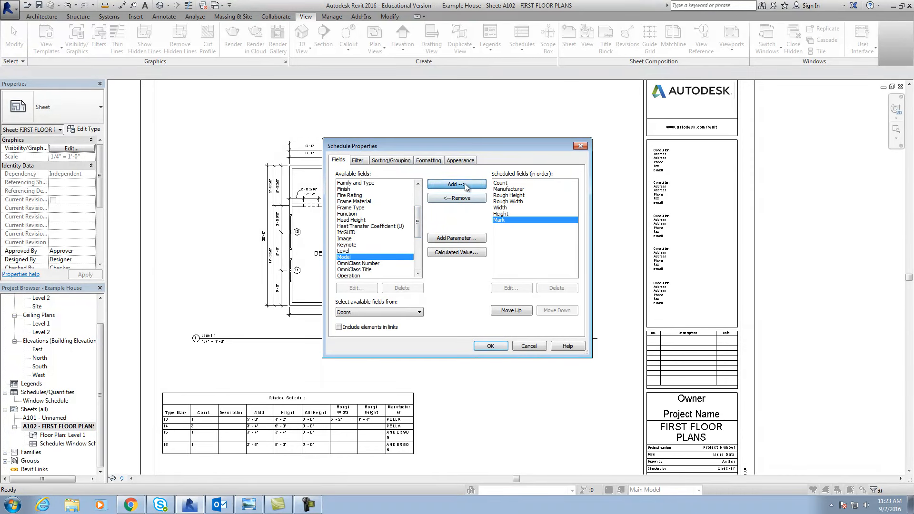
left_click(511, 310)
left_click(511, 310)
left_click(511, 310)
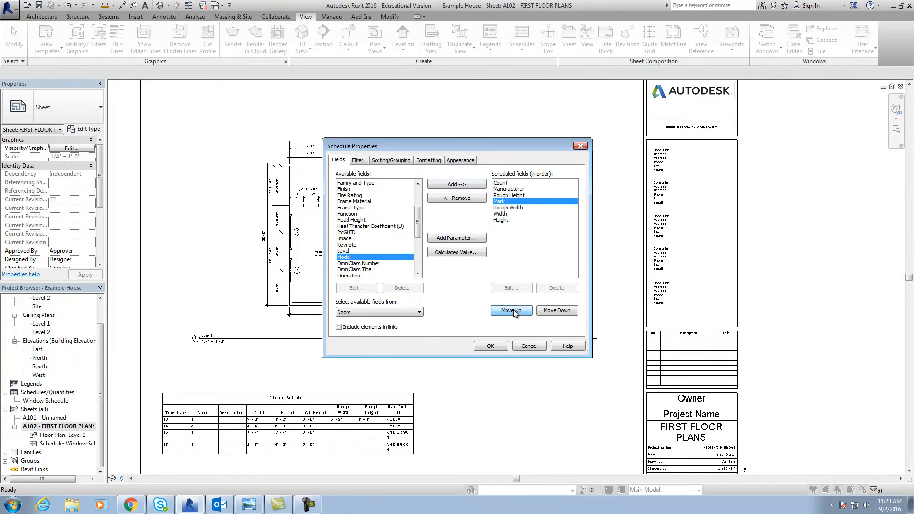
left_click(511, 310)
left_click(511, 310)
left_click(511, 311)
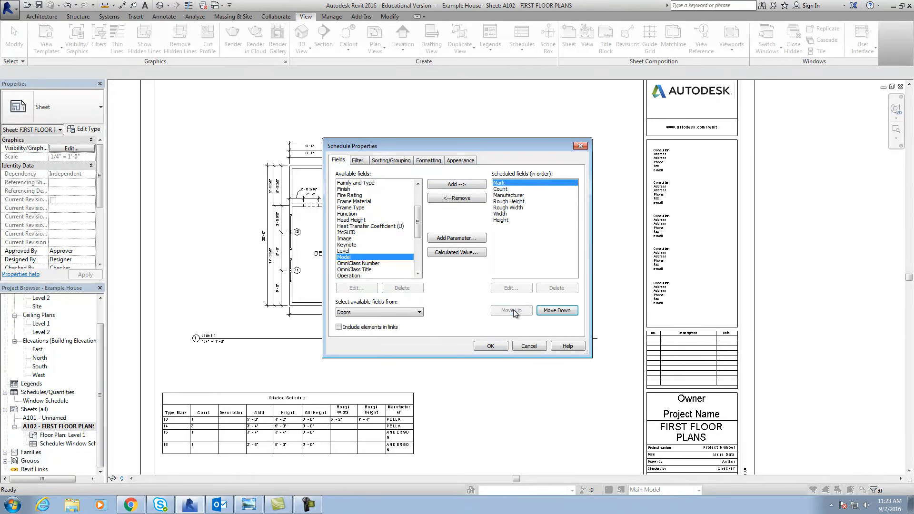
Reorder the scheduled fields so that Manufacturer comes last.
left_click(509, 196)
left_click(556, 311)
left_click(556, 310)
left_click(556, 311)
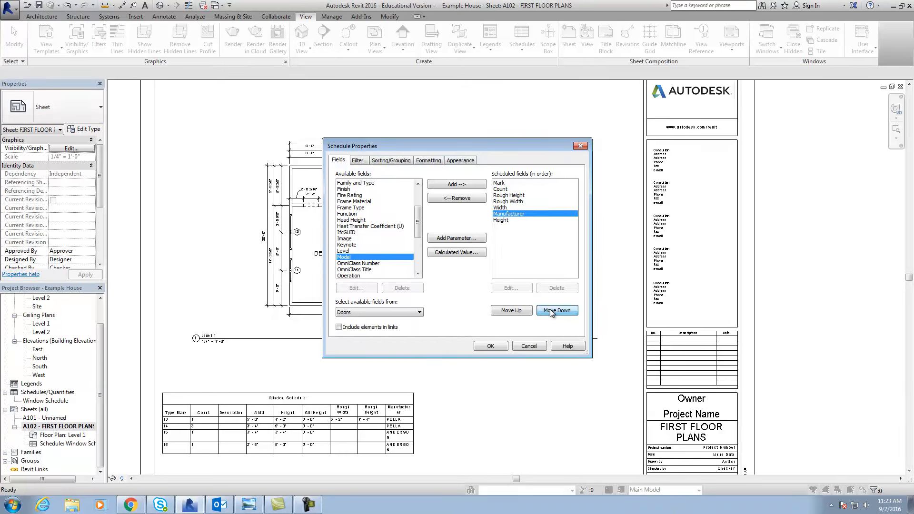
left_click(556, 311)
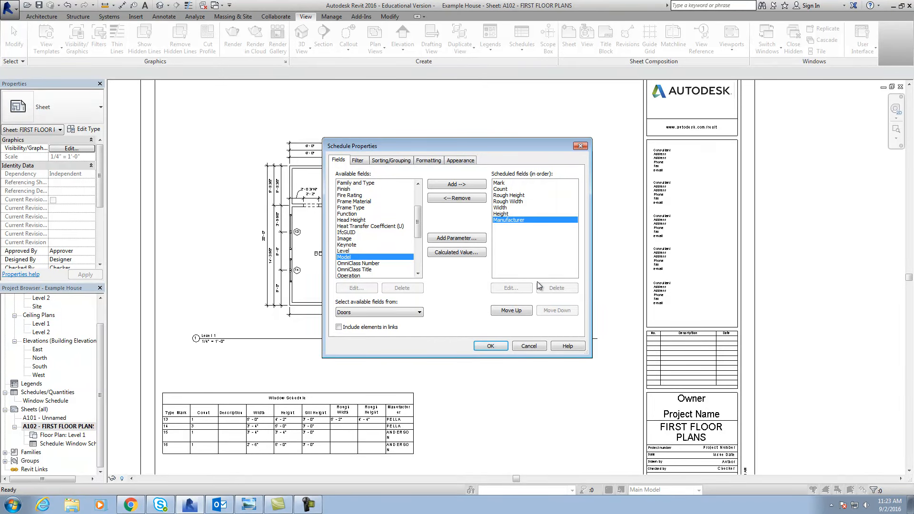
Reorder the scheduled fields so that Width and Height directly follow Count.
left_click(500, 208)
left_click(511, 311)
left_click(511, 310)
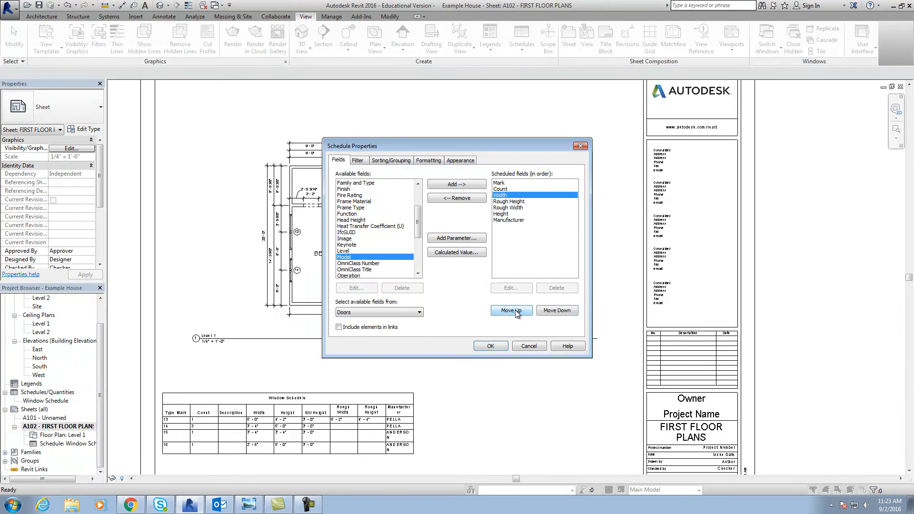
left_click(501, 214)
left_click(519, 310)
left_click(518, 310)
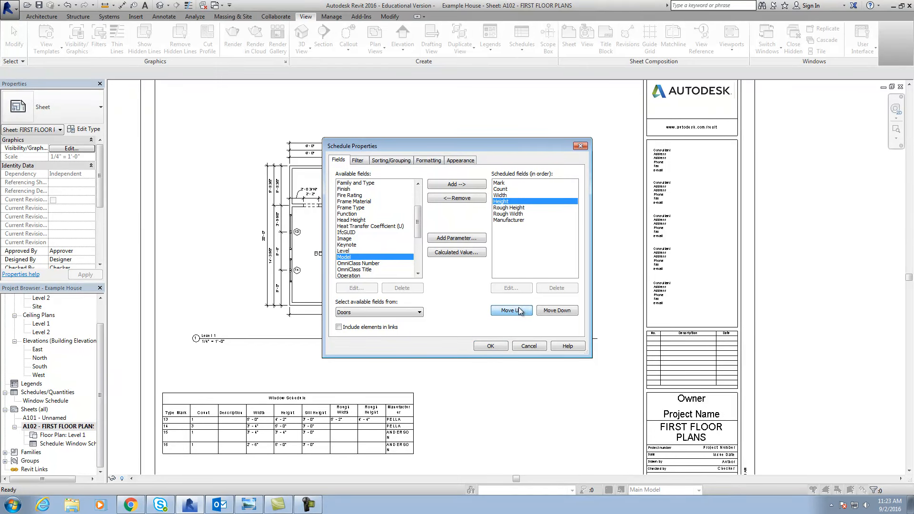
Place Rough Width ahead of Rough Height in the field order and create the door schedule.
left_click(519, 214)
left_click(521, 309)
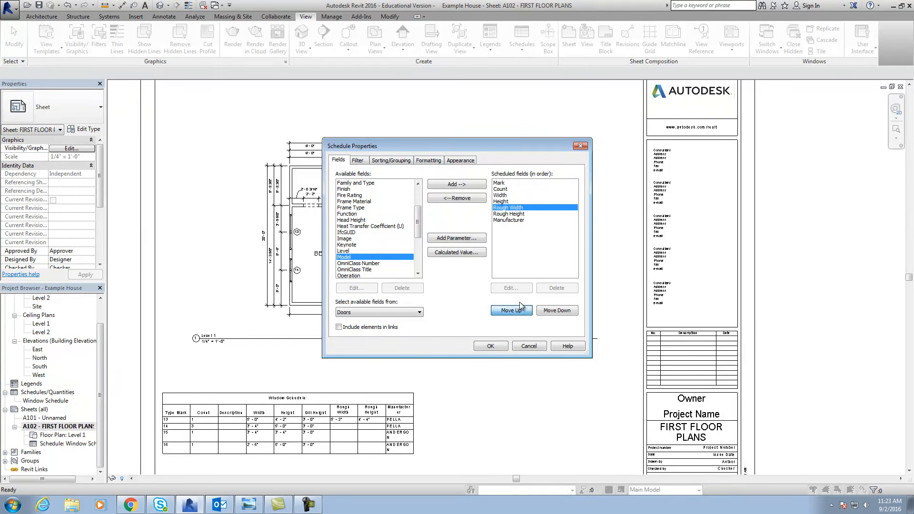
left_click(491, 347)
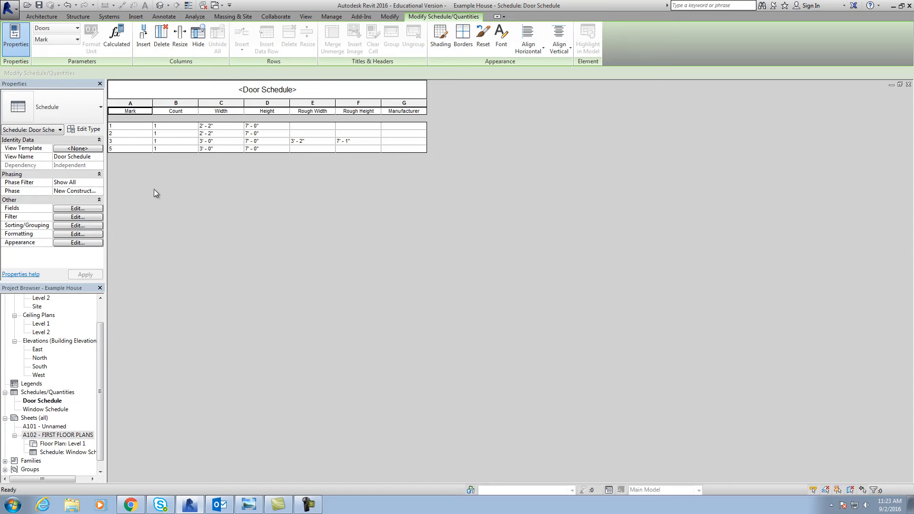
Turn off the blank row before data in the door schedule's appearance settings.
left_click(68, 243)
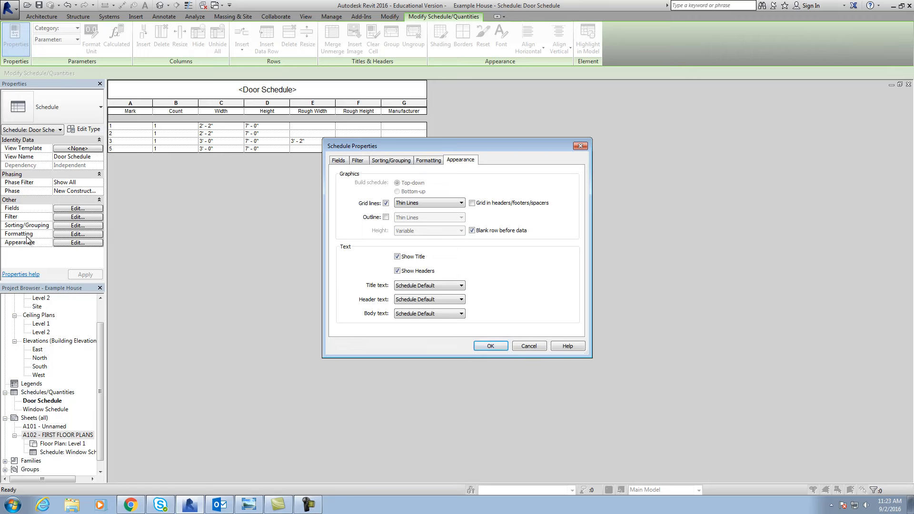
left_click(433, 161)
left_click(398, 160)
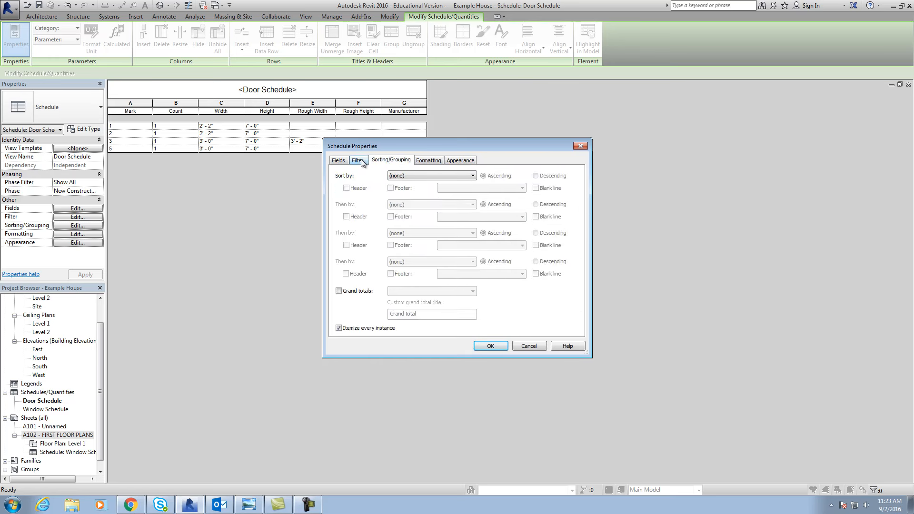
left_click(338, 161)
left_click(461, 161)
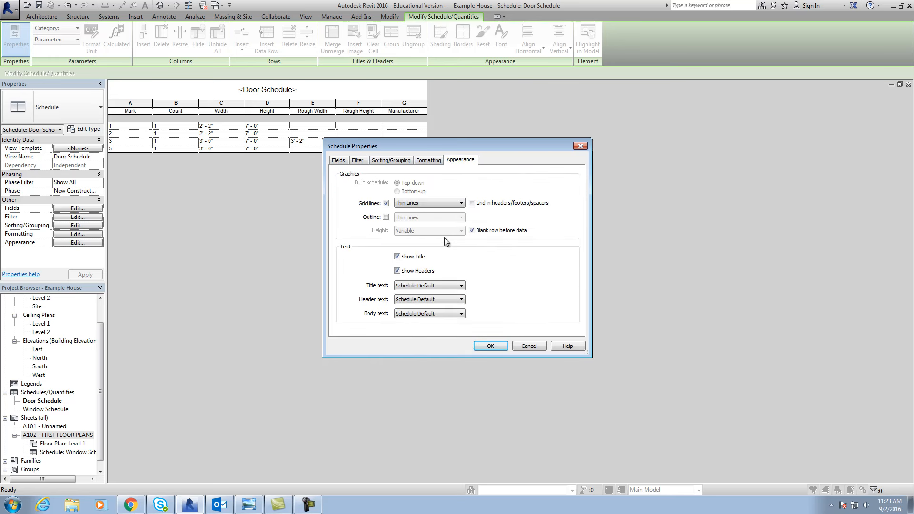
left_click(472, 230)
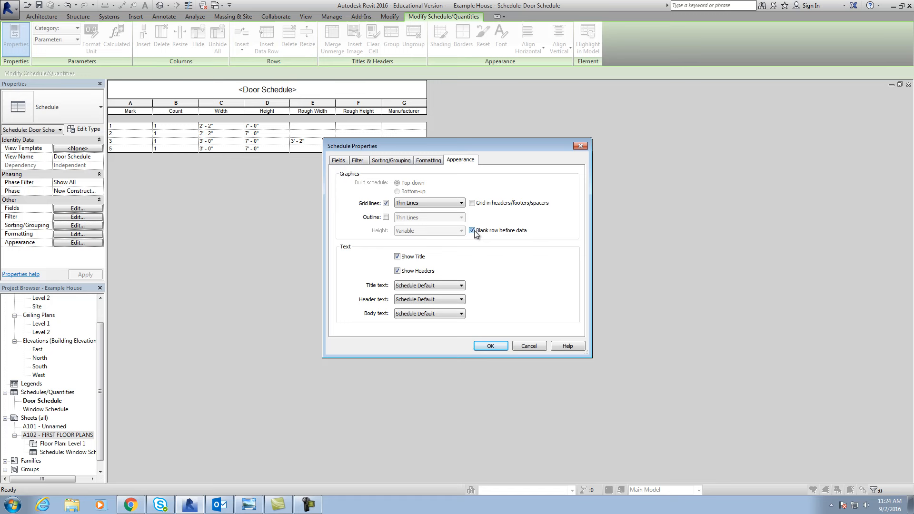
left_click(490, 346)
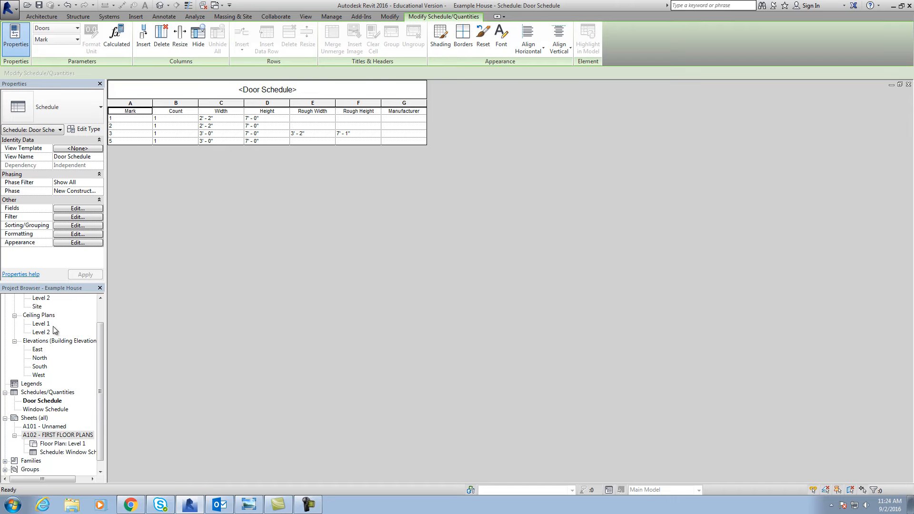
Open the Level 1 floor plan with the interior doors in view.
scroll(47, 324, "up", 1)
left_click(45, 316)
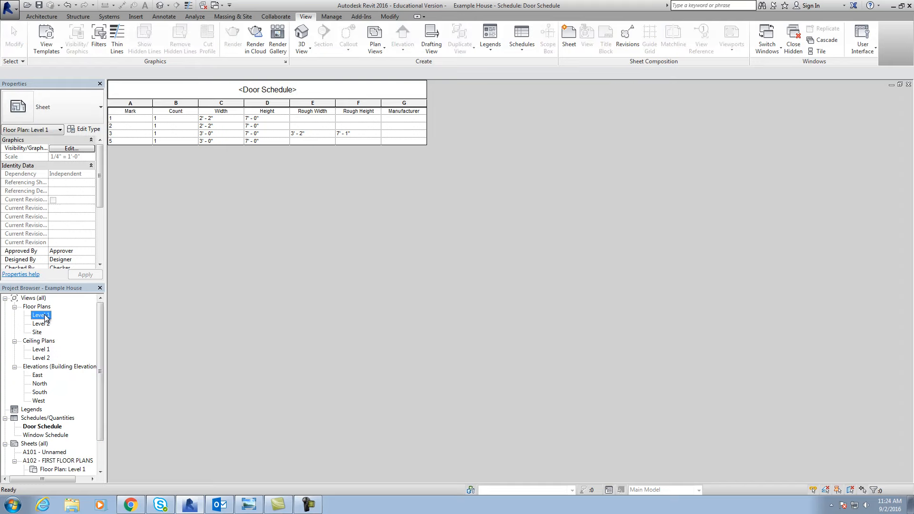
double_click(45, 315)
scroll(538, 242, "up", 2)
middle_click_drag(543, 257, 544, 279)
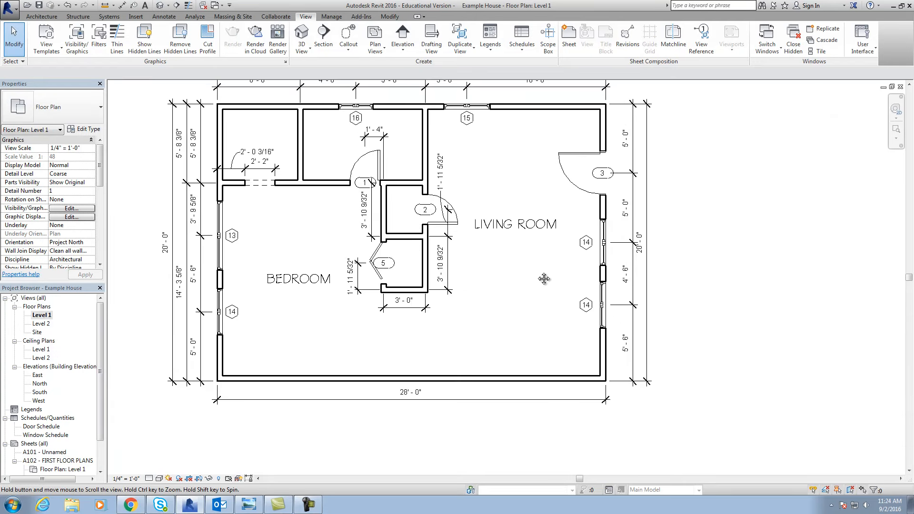
middle_click_drag(517, 228, 509, 265)
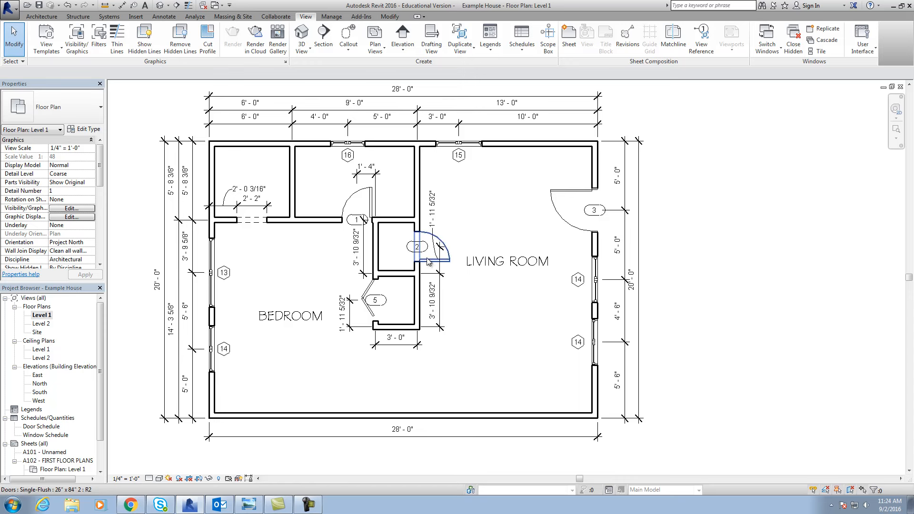
Compare the type and Mark properties of the two single-flush doors tagged 1 and 2.
left_click(374, 201)
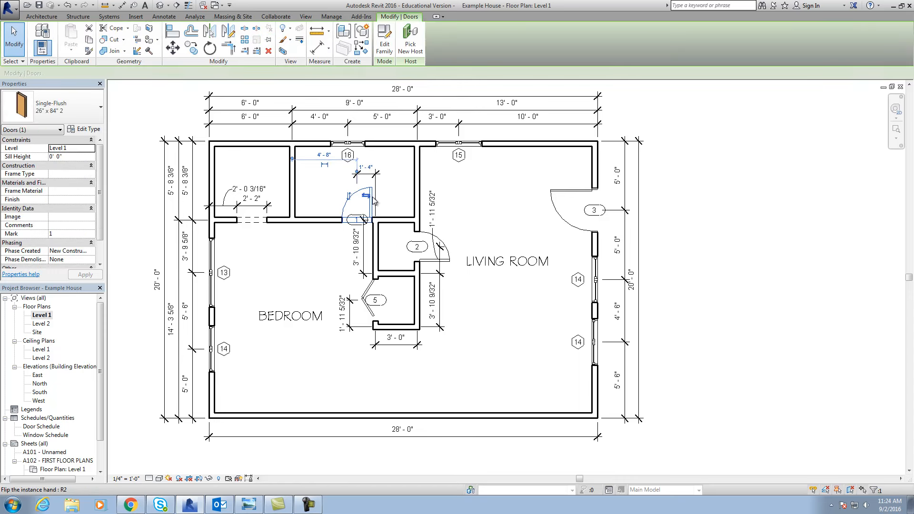
left_click(440, 246)
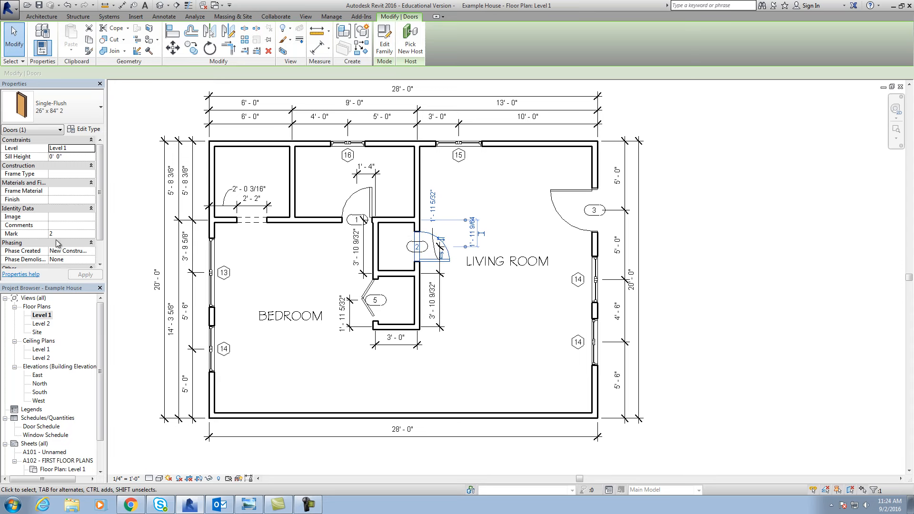
left_click(329, 263)
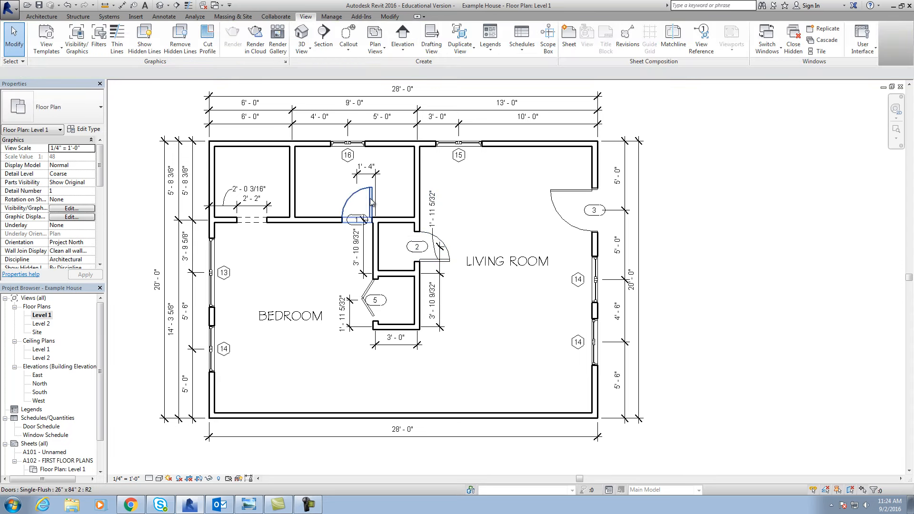
left_click(371, 203)
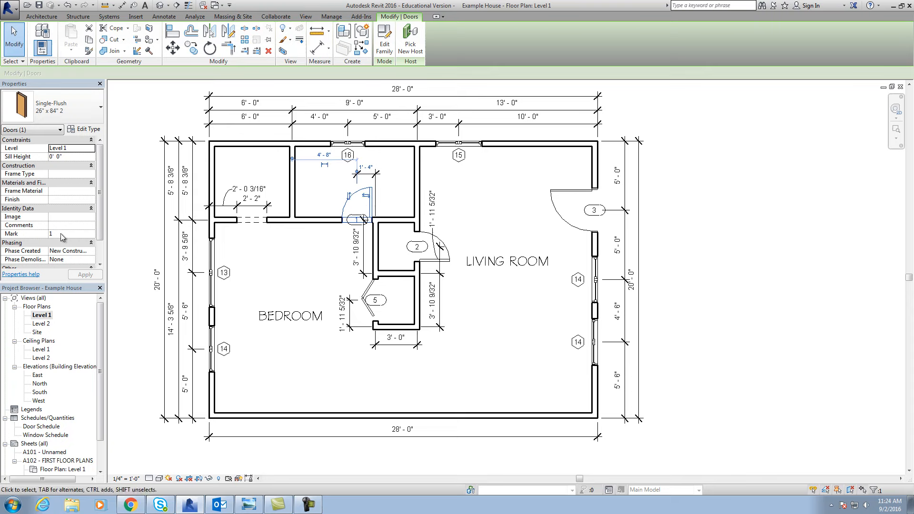
left_click(409, 259)
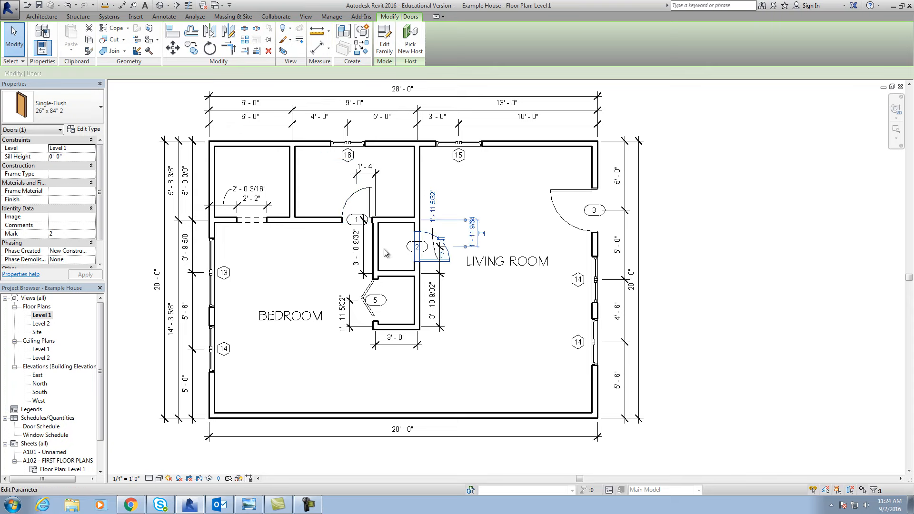
left_click(310, 256)
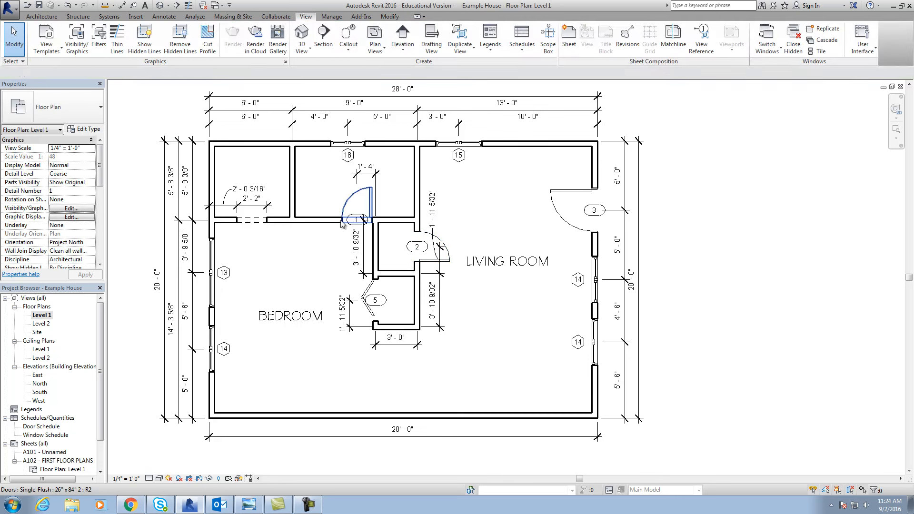
Change the mark of the single-flush closet door opening into the living room to 1 and dismiss the warning.
left_click(431, 237)
left_click(421, 245)
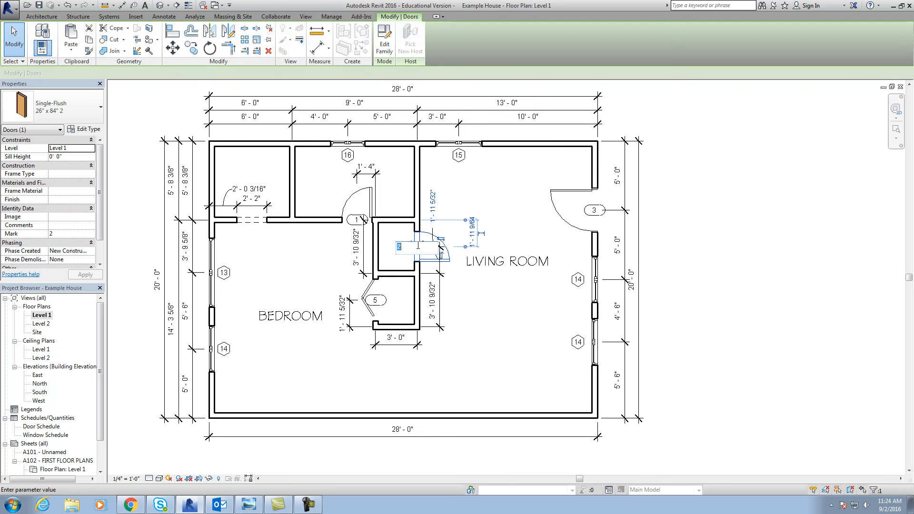
type("1")
key("Return")
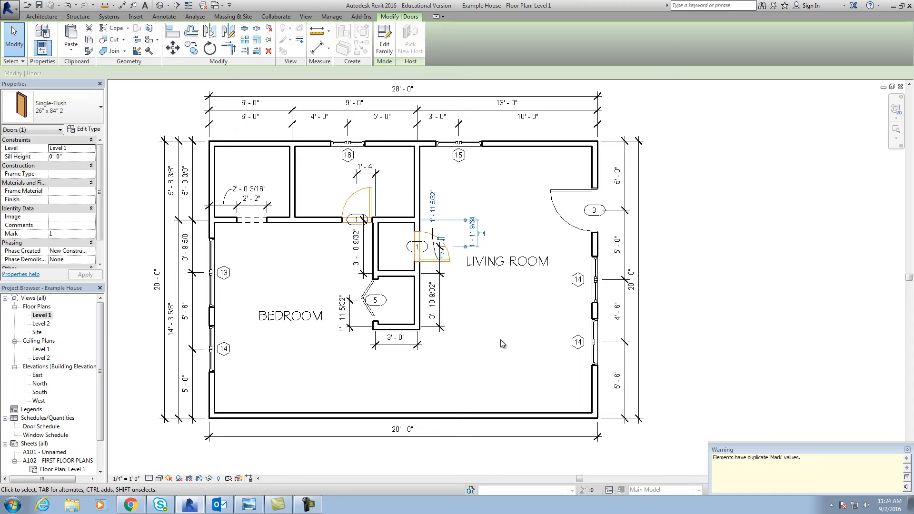
left_click_drag(823, 445, 798, 439)
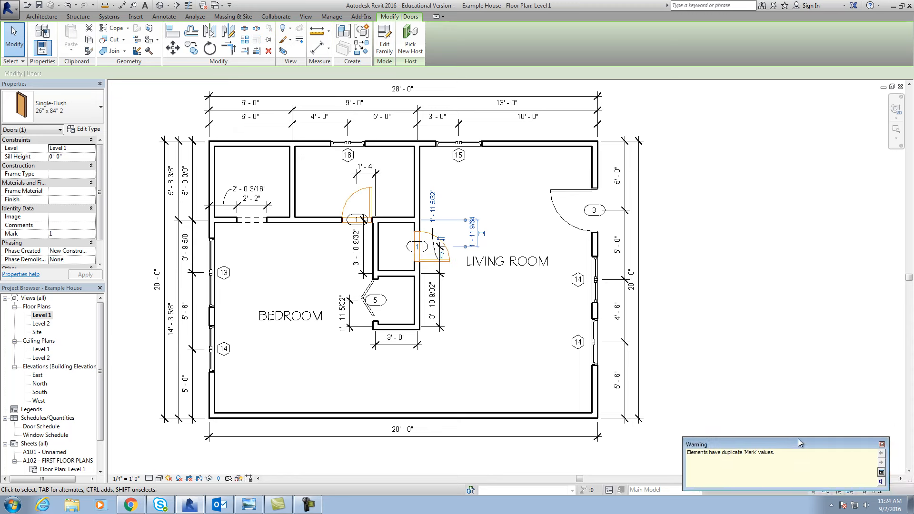
left_click(882, 444)
left_click(511, 359)
scroll(364, 226, "up", 1)
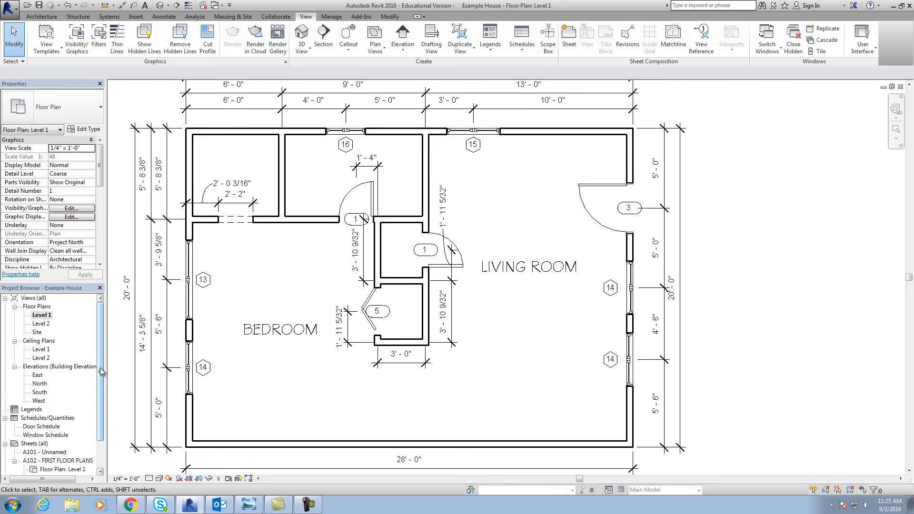
In the Door Schedule, turn off itemizing every instance and sort the rows by Mark.
left_click_drag(100, 367, 104, 390)
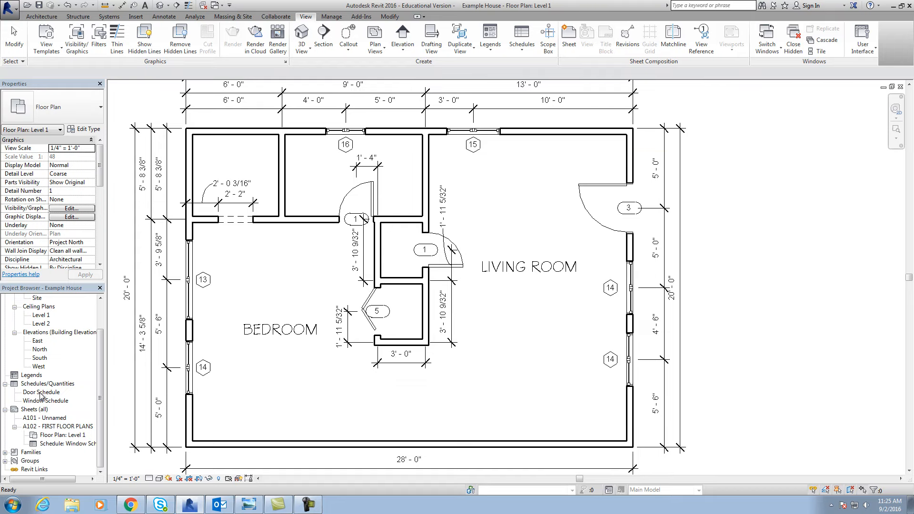
double_click(35, 393)
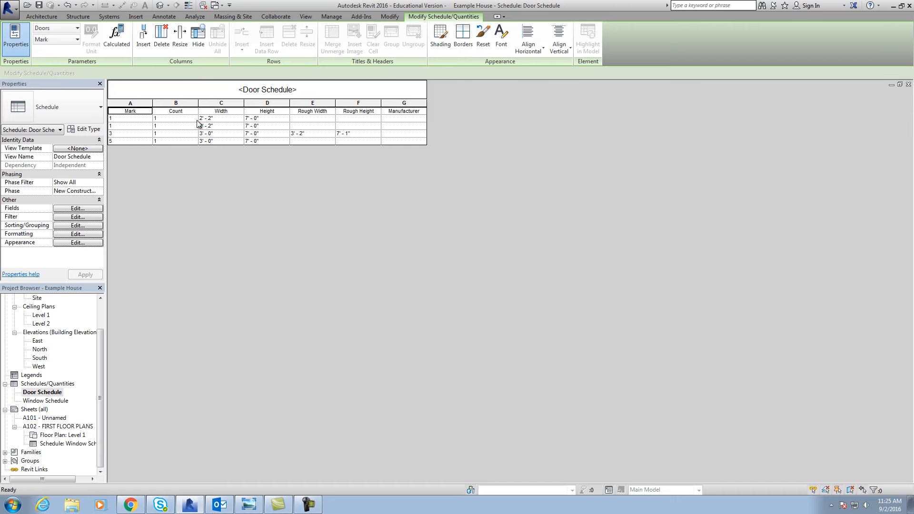
left_click(78, 225)
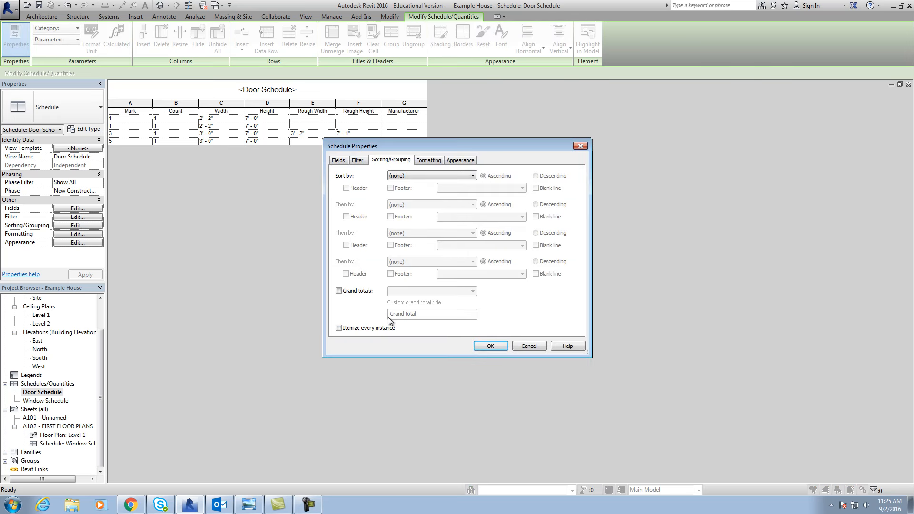
left_click(423, 177)
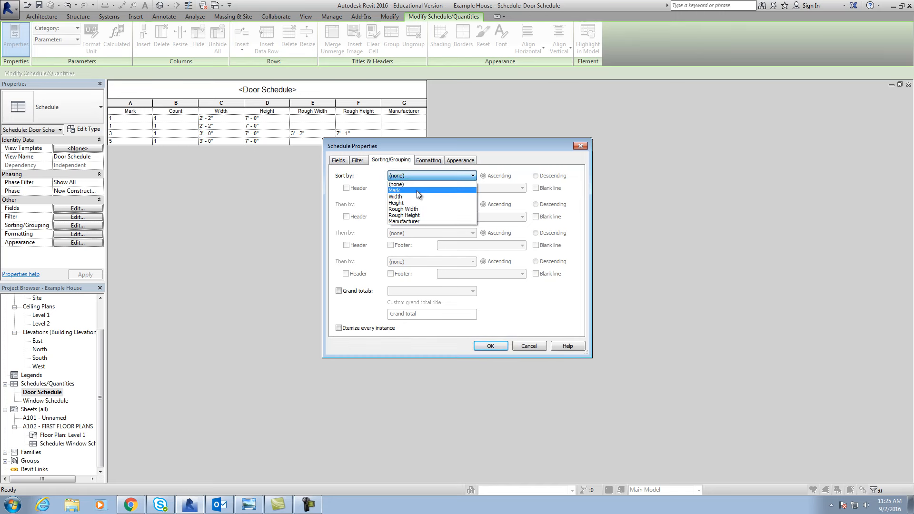
left_click(416, 190)
left_click(491, 346)
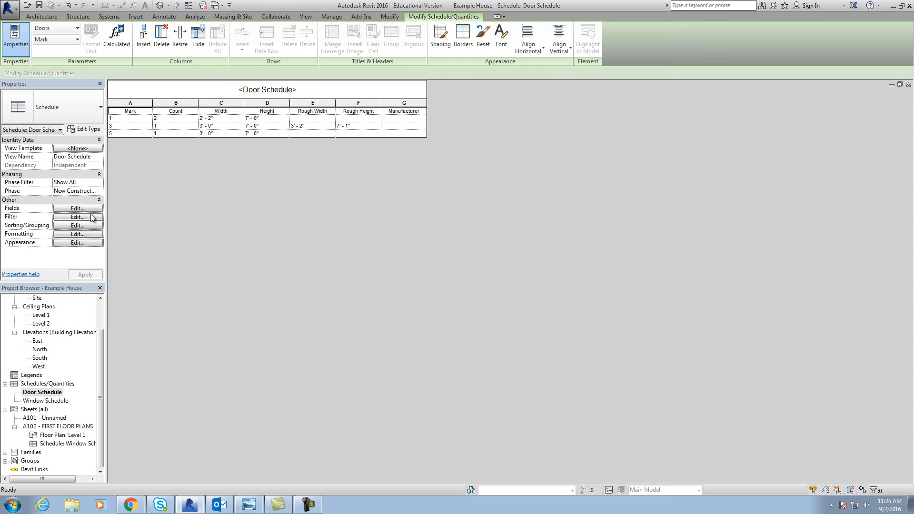
Add the Description field to the Door Schedule and place it directly after Count.
left_click(78, 208)
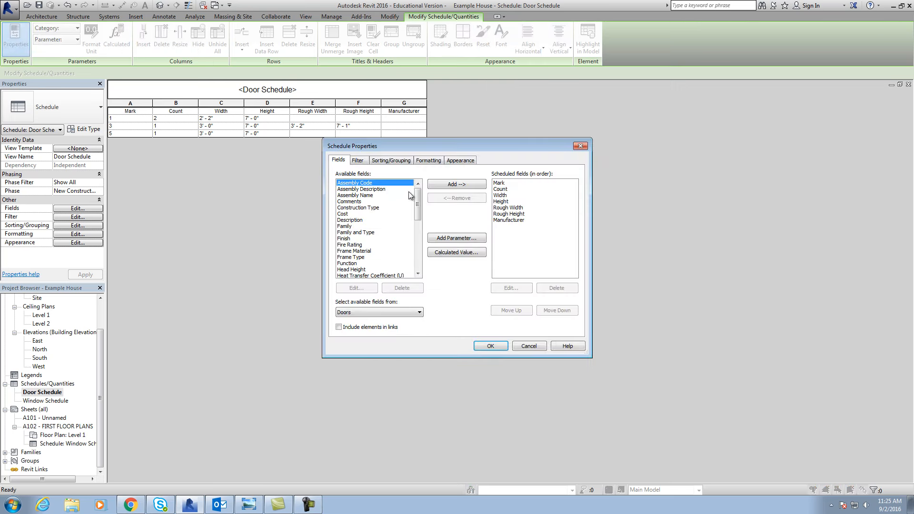
left_click_drag(419, 202, 419, 204)
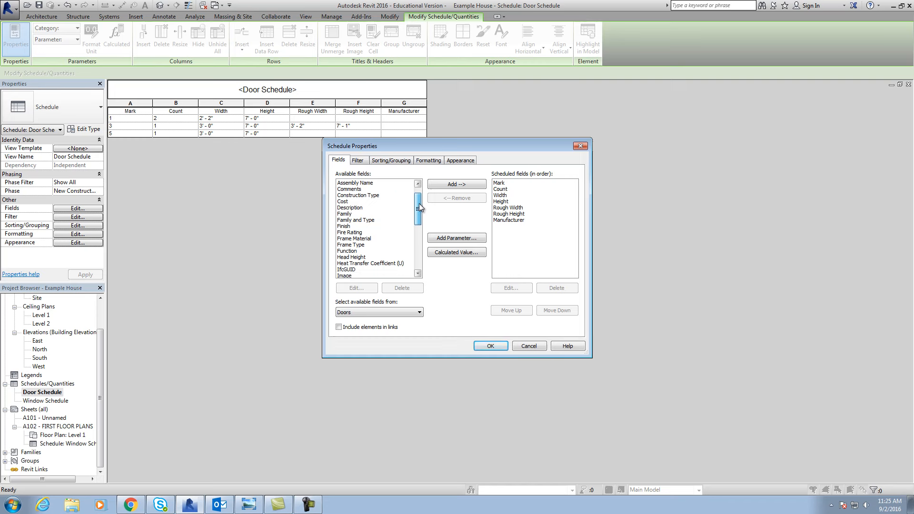
left_click(345, 208)
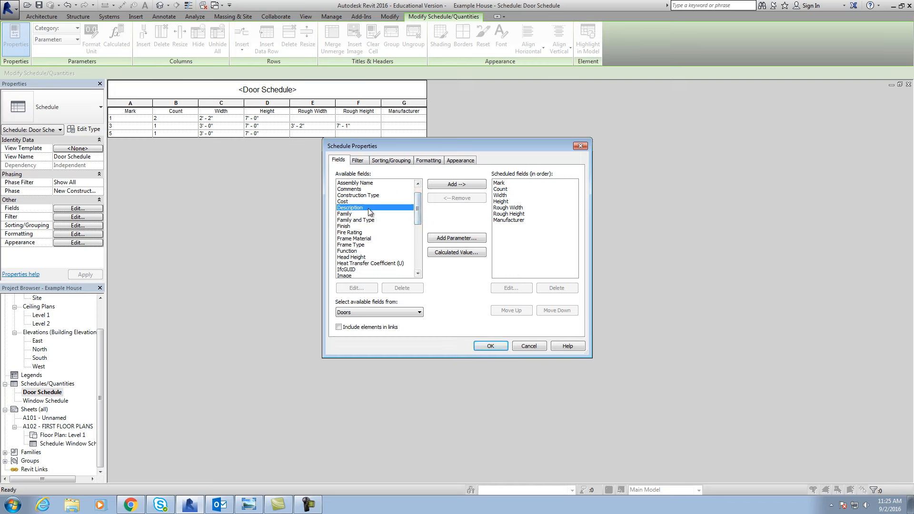
left_click(458, 186)
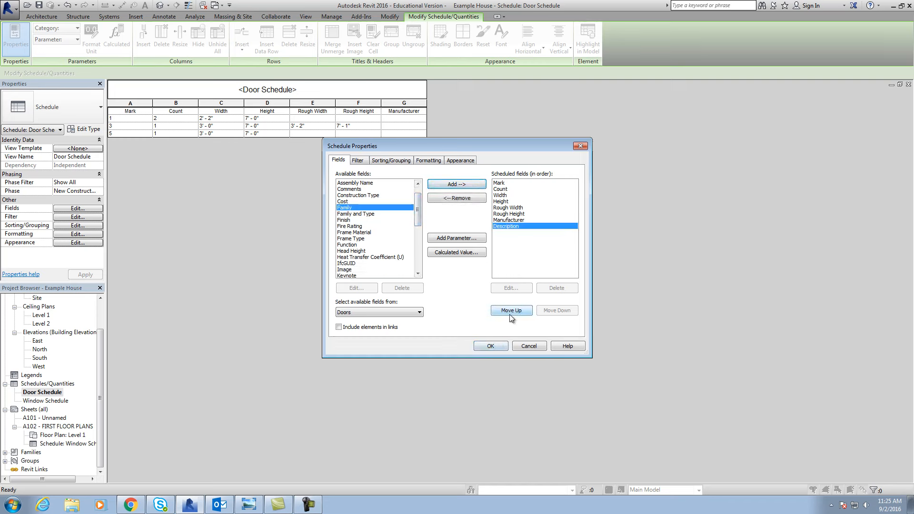
left_click(510, 314)
left_click(509, 314)
left_click(509, 314)
left_click(510, 314)
left_click(509, 314)
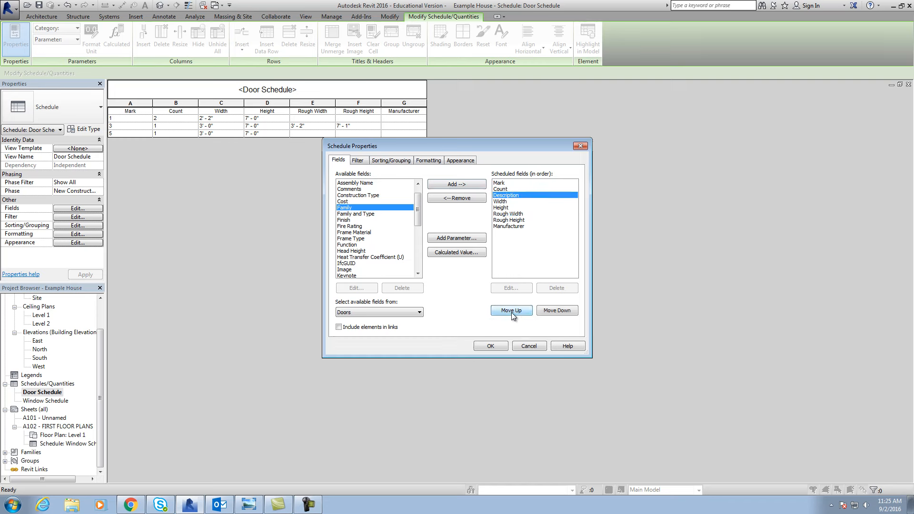
left_click(490, 346)
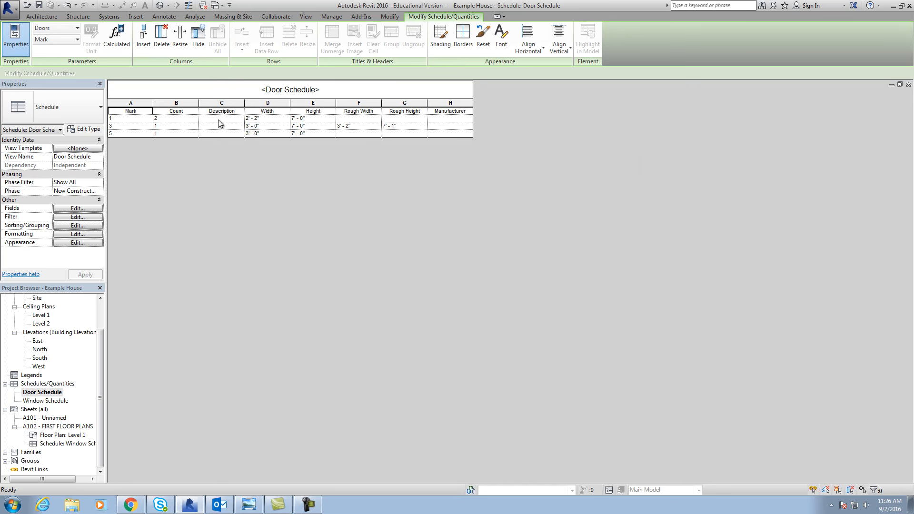
Set the description of the mark 1 doors to INTERIOR and apply it to all elements of the type.
left_click(217, 120)
left_click(216, 119)
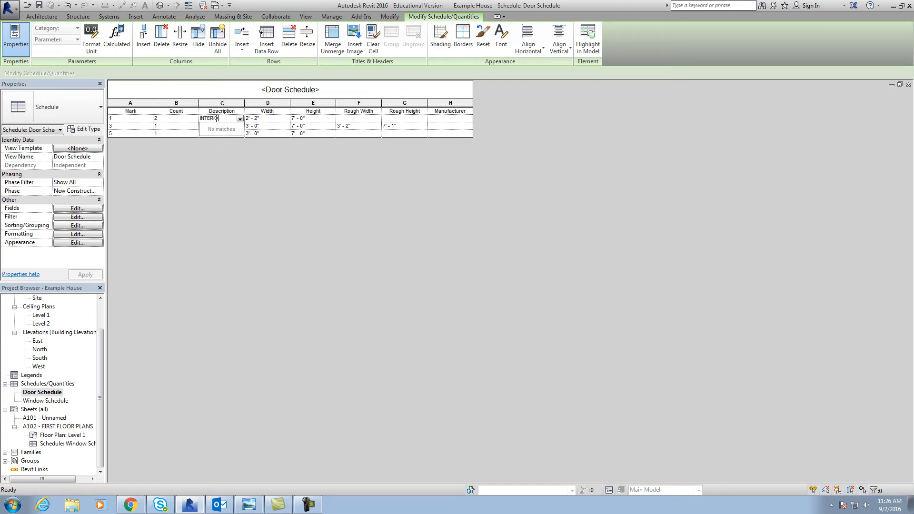
left_click(304, 184)
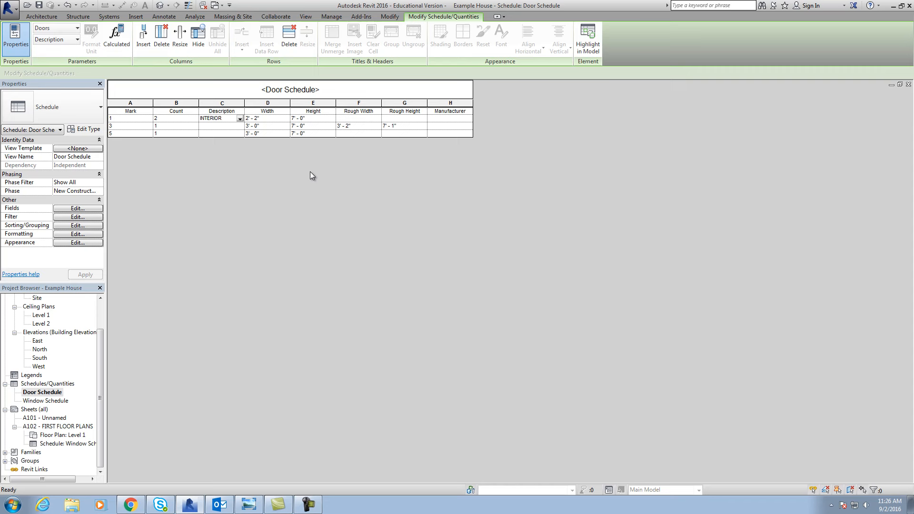
left_click(370, 112)
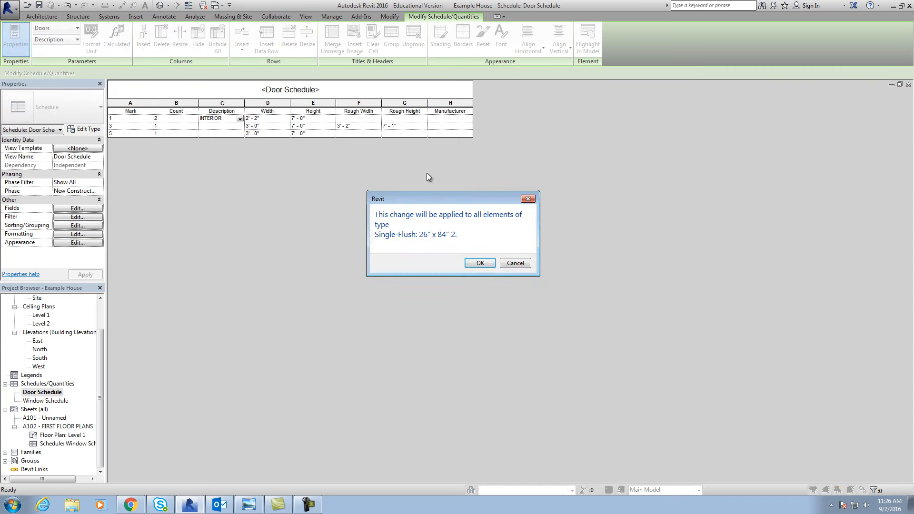
left_click(479, 261)
Set the mark 1 doors' rough width to 2'-4" and rough height to 7'-1" for the whole type, and save the project.
left_click(373, 118)
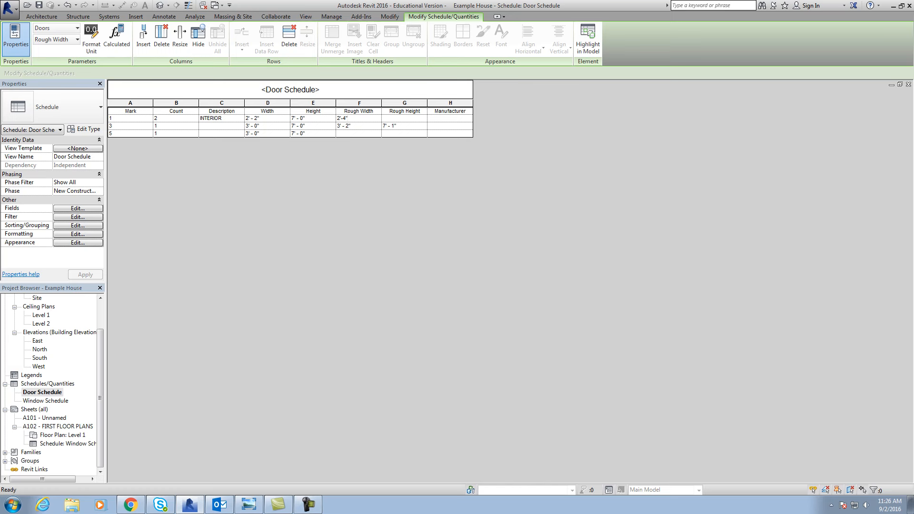
left_click(397, 117)
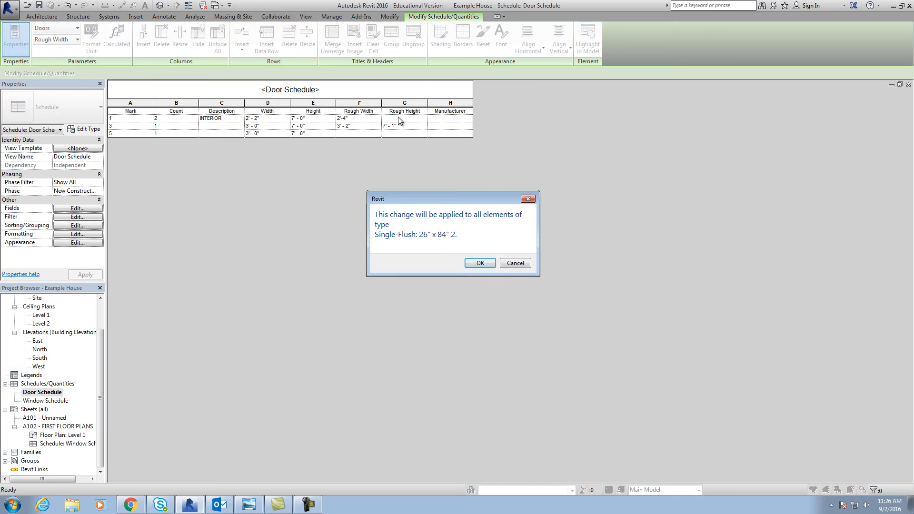
left_click(480, 263)
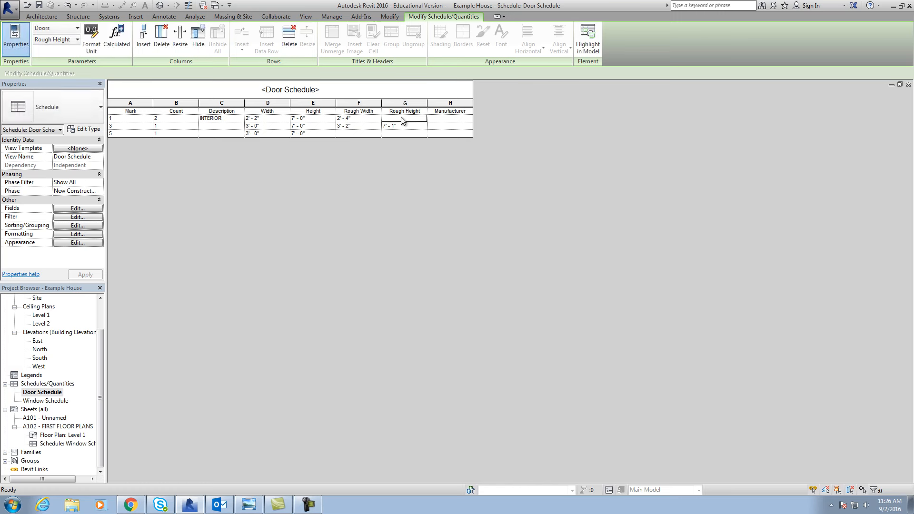
type("7")
type("'-1\"")
left_click(438, 119)
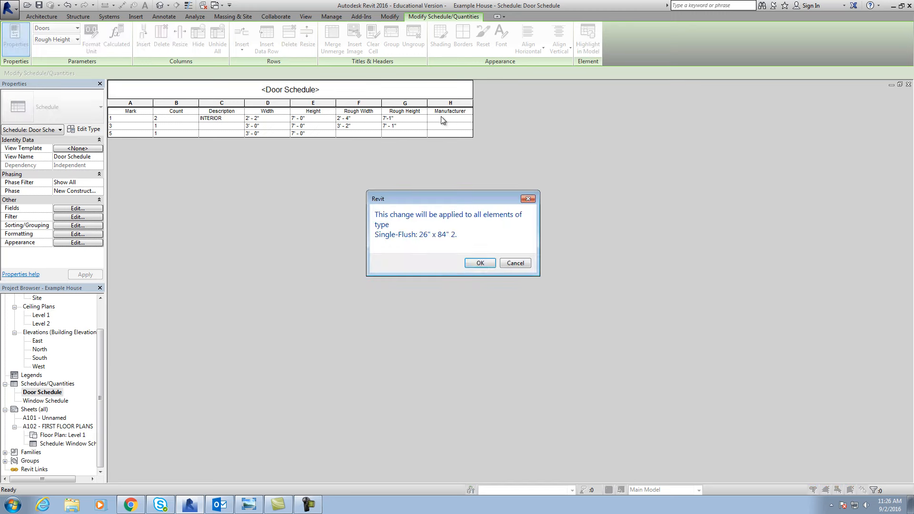
left_click(480, 262)
key("Down")
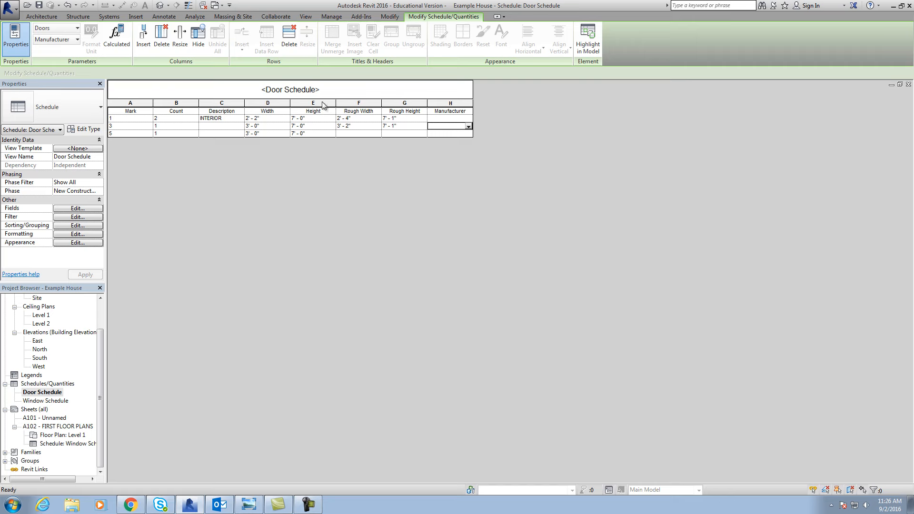
left_click(38, 6)
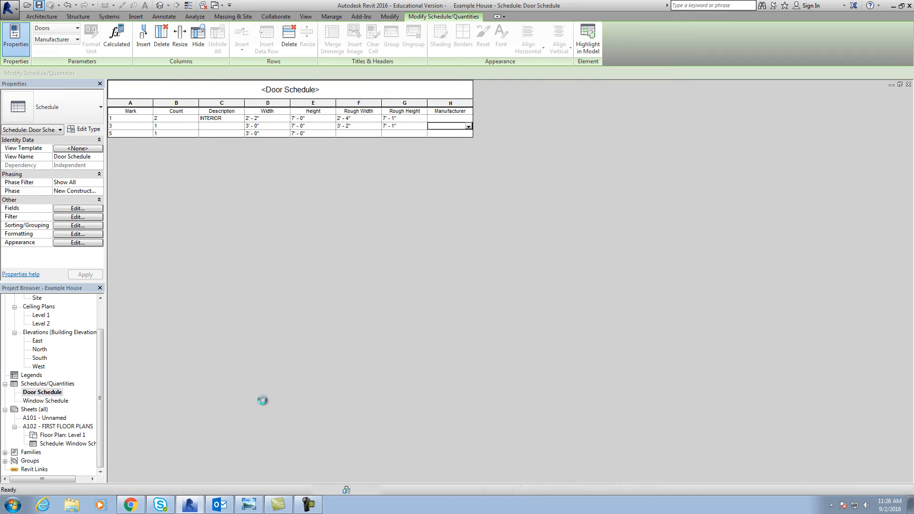
Add the Door Schedule to sheet A102 - FIRST FLOOR PLANS, placed beside the Window Schedule below the plan.
mouse_move(100, 398)
left_mouse_down()
mouse_move(101, 366)
mouse_move(108, 395)
left_mouse_up()
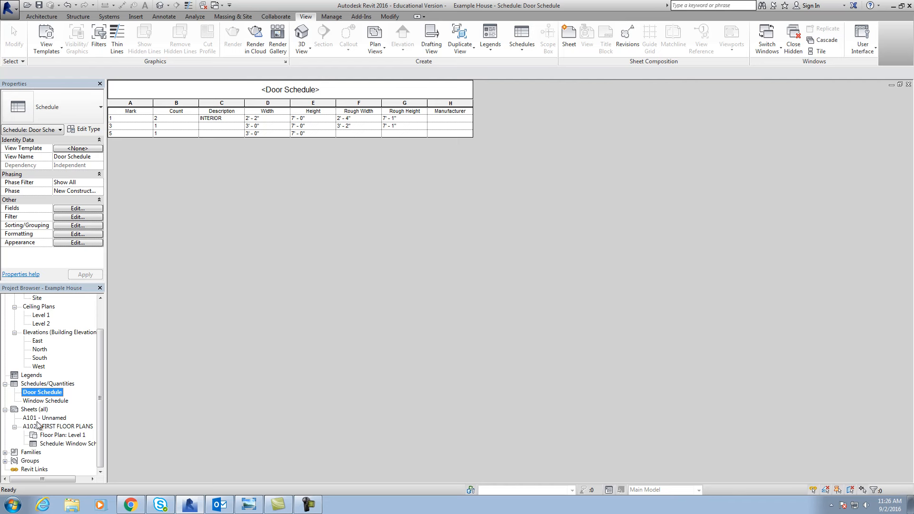
double_click(57, 426)
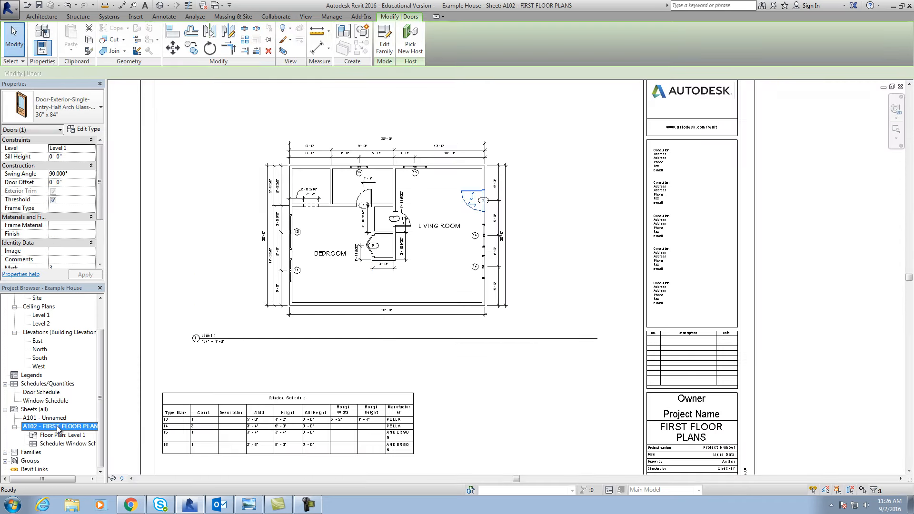
scroll(399, 316, "down", 2)
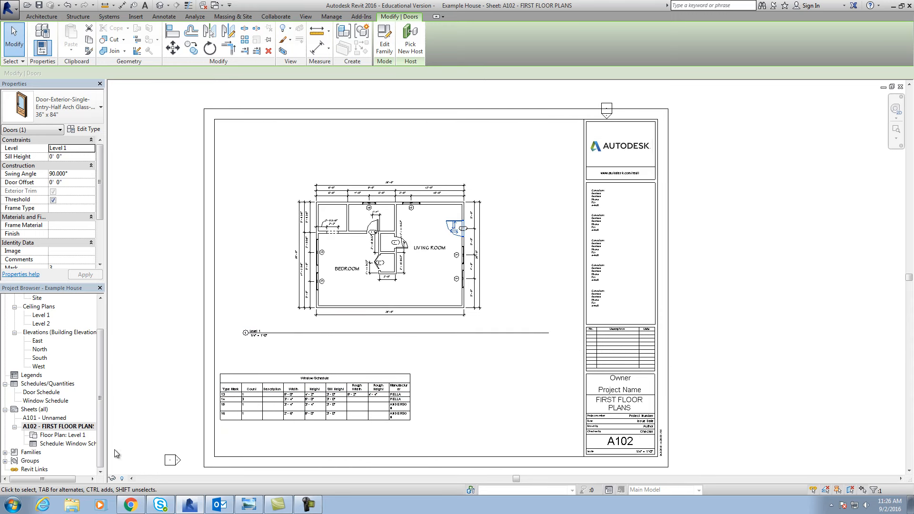
left_click(57, 427)
right_click(58, 427)
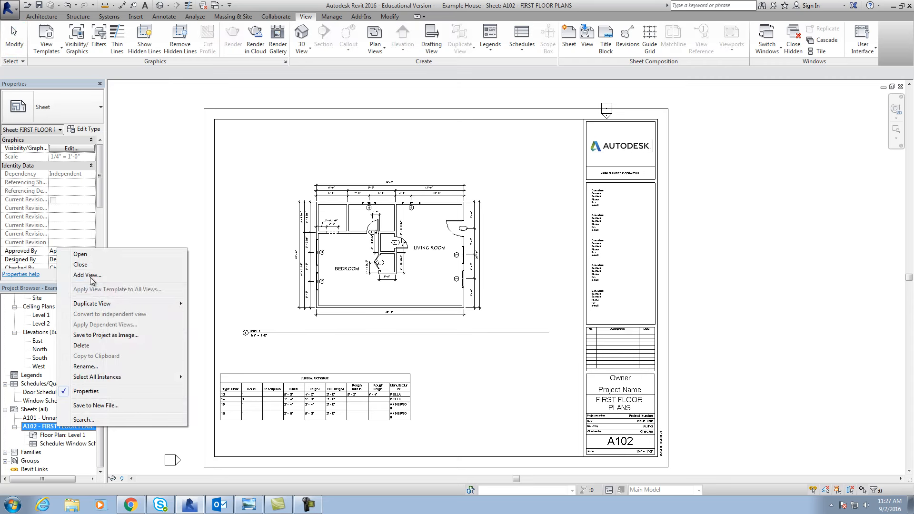
left_click(87, 275)
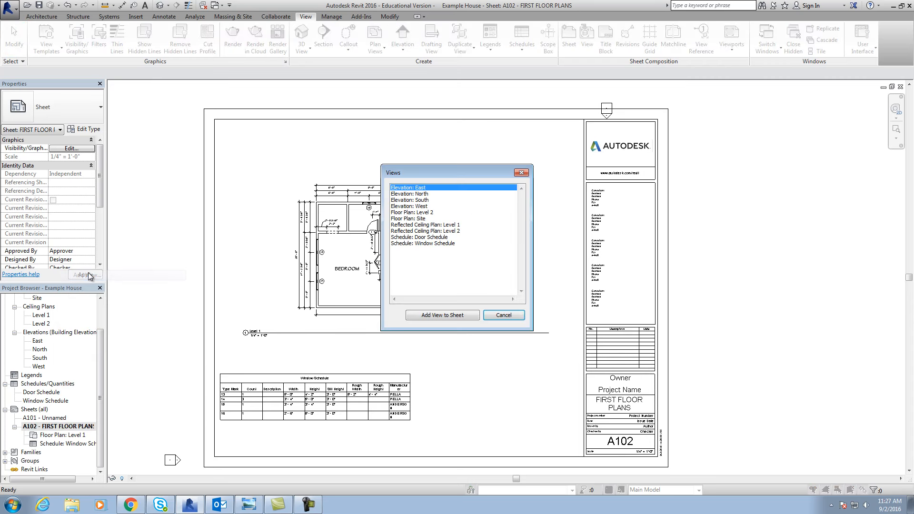
left_click(427, 237)
left_click(449, 315)
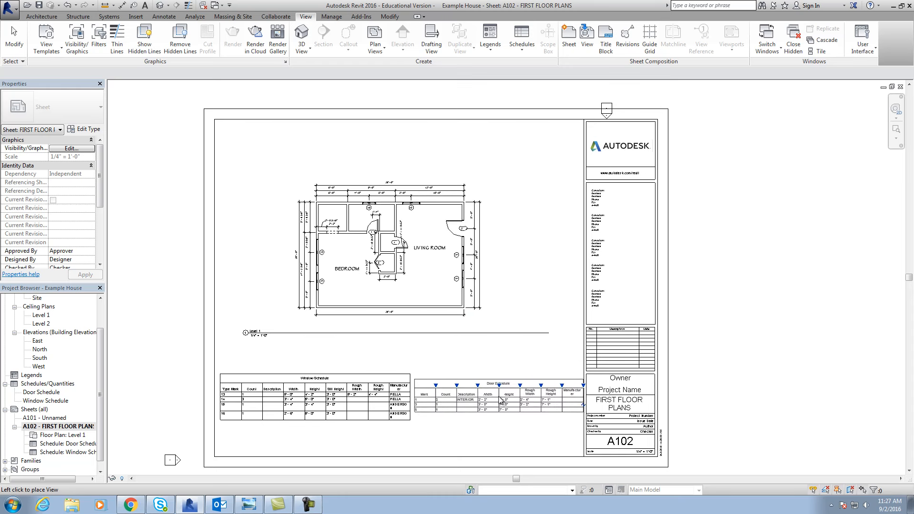
scroll(500, 400, "up", 3)
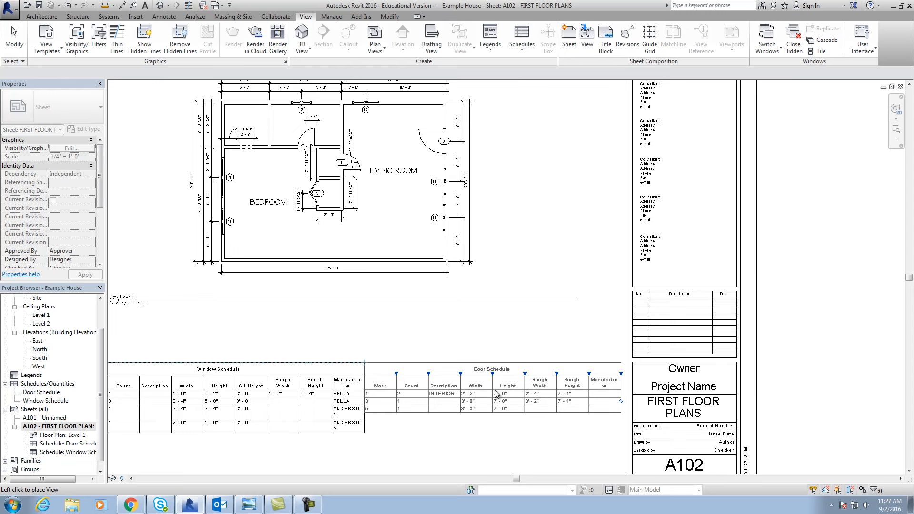
left_click(498, 394)
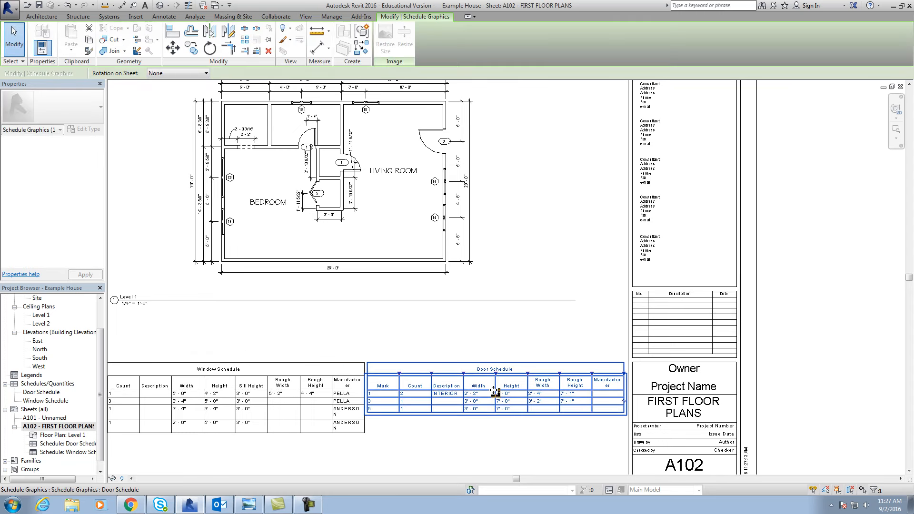
left_click(442, 434)
Shift the Window Schedule slightly away from the Door Schedule to leave a gap between the two tables.
scroll(421, 444, "down", 2)
middle_click_drag(420, 445, 456, 433)
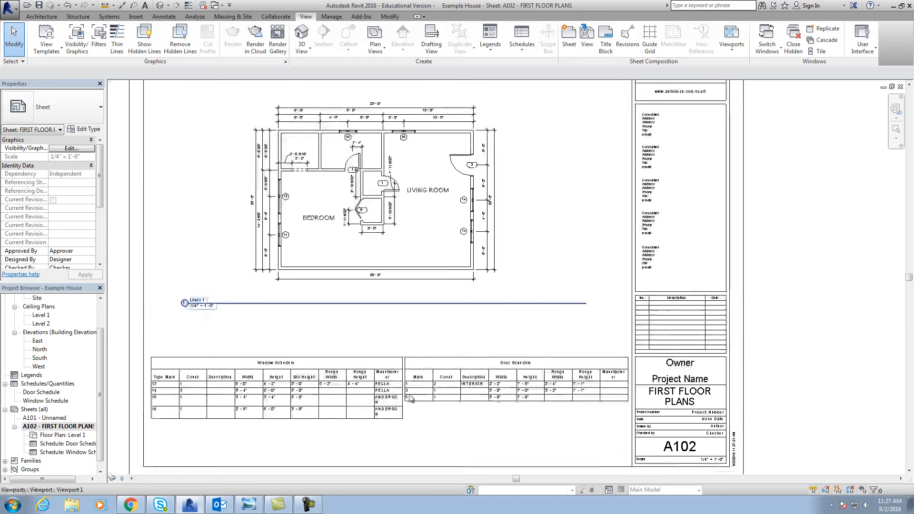
mouse_move(368, 360)
left_mouse_down()
mouse_move(358, 360)
mouse_move(369, 364)
left_mouse_up()
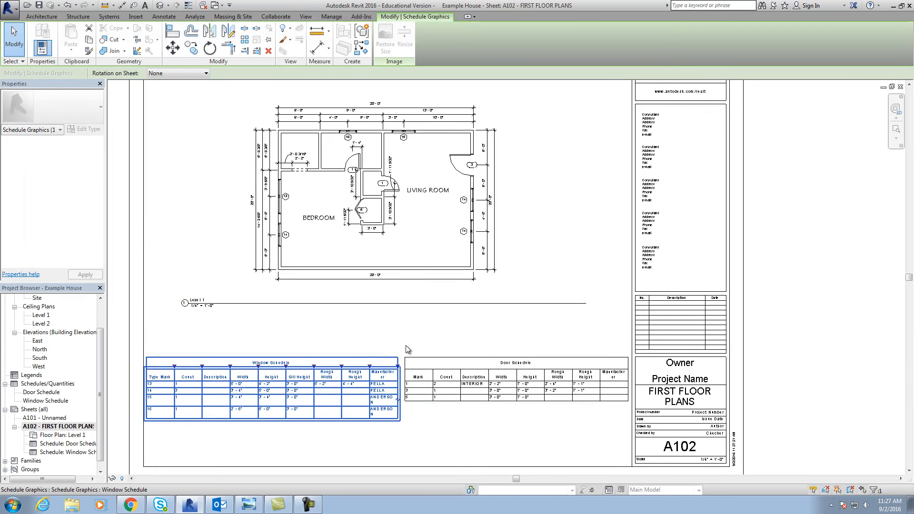
left_click(412, 349)
Examine the Level 1 viewport, its title line and the overall layout of sheet A102.
scroll(414, 350, "down", 2)
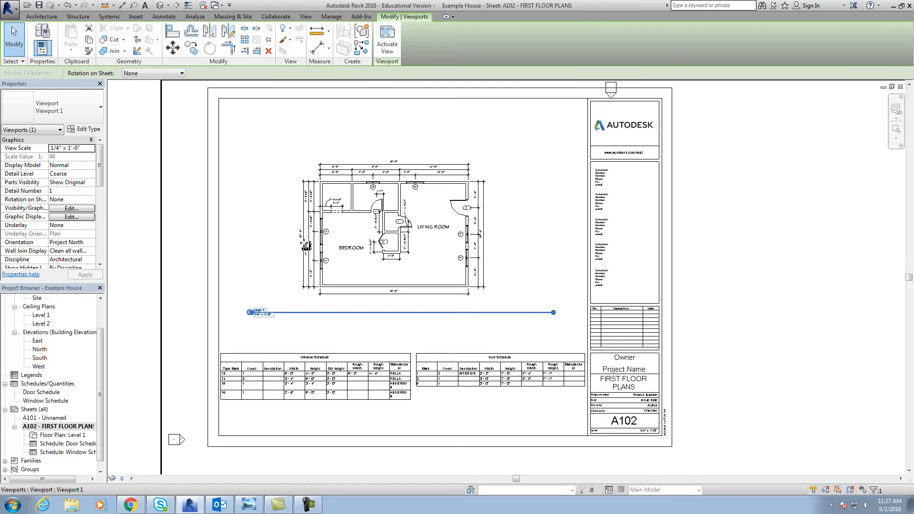
scroll(269, 349, "up", 2)
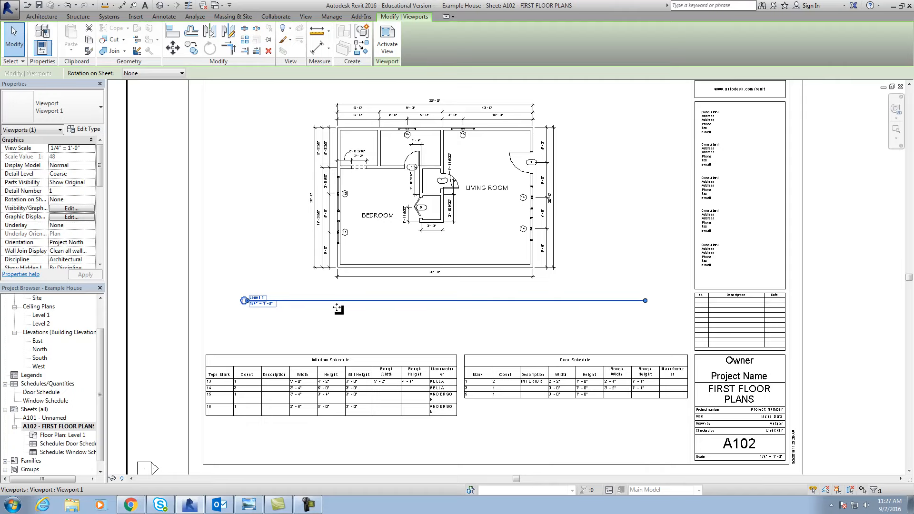
scroll(231, 320, "up", 2)
scroll(257, 317, "down", 3)
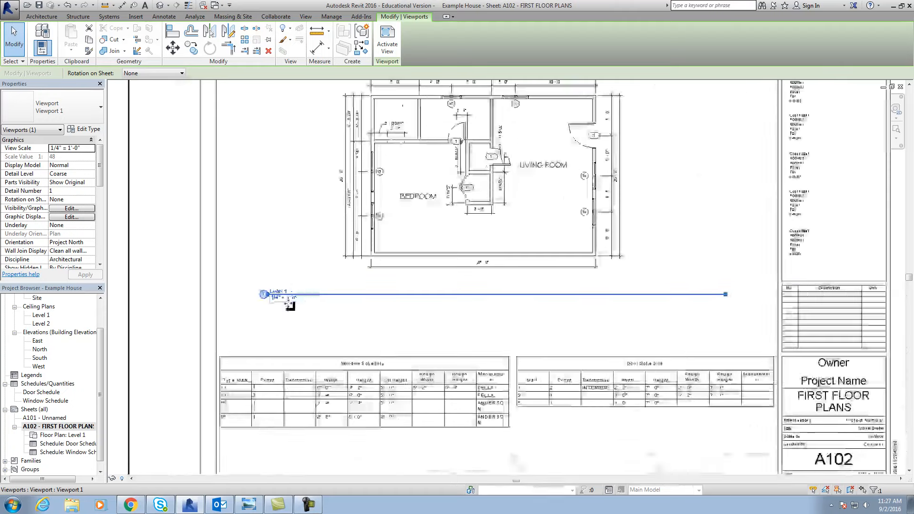
scroll(295, 306, "down", 1)
scroll(401, 332, "down", 1)
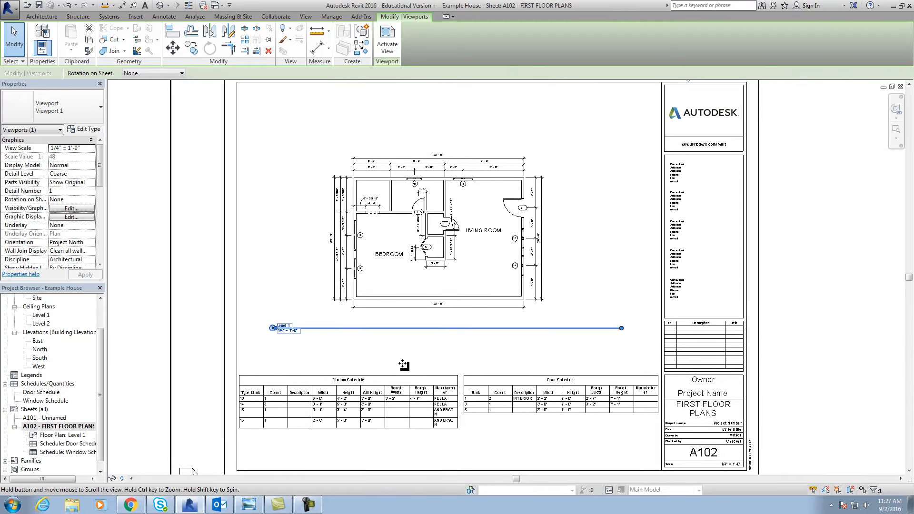
scroll(580, 365, "down", 1)
scroll(483, 231, "down", 2)
left_click(571, 138)
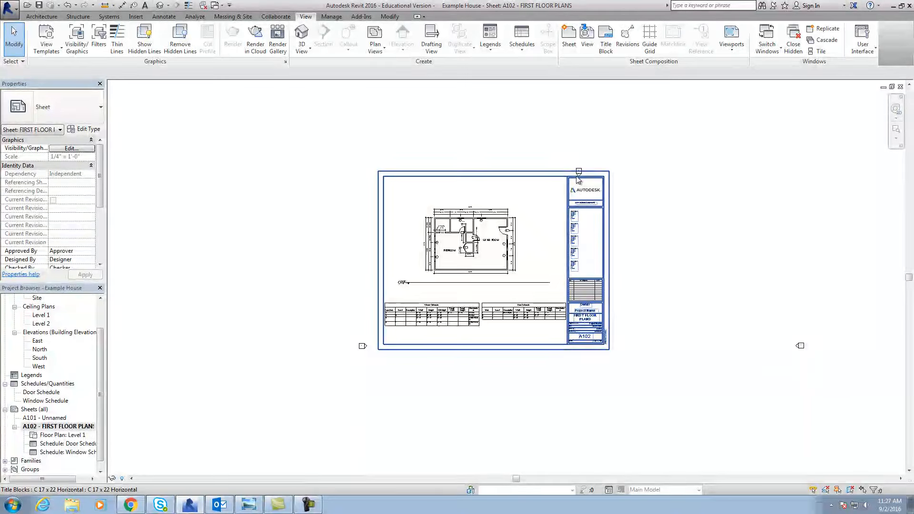
scroll(579, 171, "up", 1)
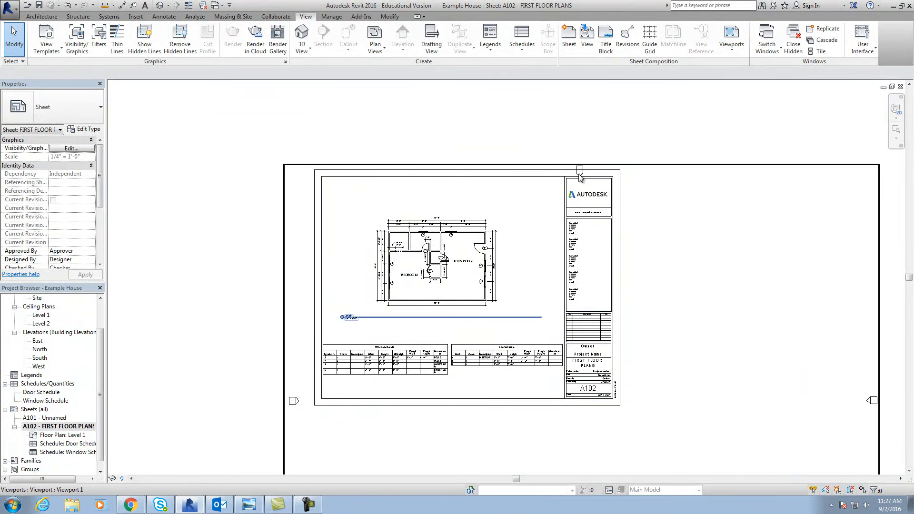
scroll(61, 393, "up", 1)
Look at the Level 1 floor plan view, return to sheet A102 and review its title block and schedules.
double_click(41, 306)
left_click_drag(101, 429, 102, 444)
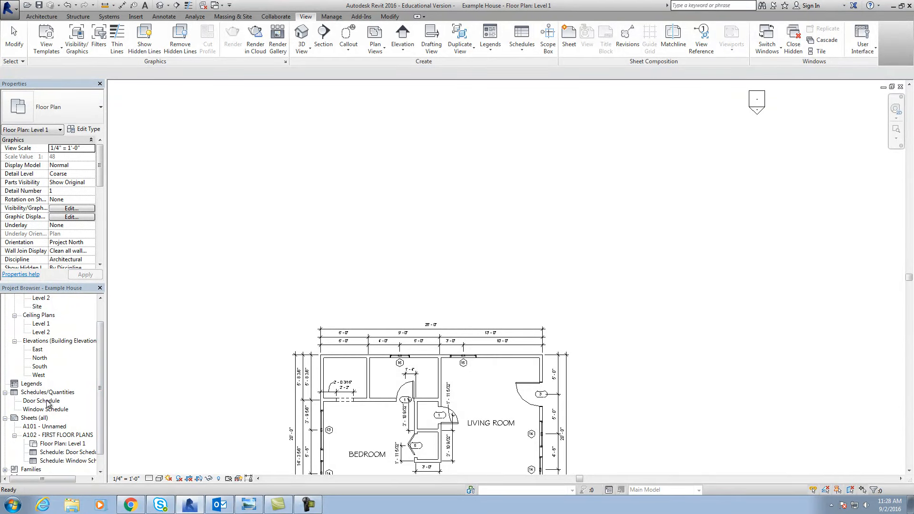
double_click(66, 436)
scroll(495, 335, "down", 2)
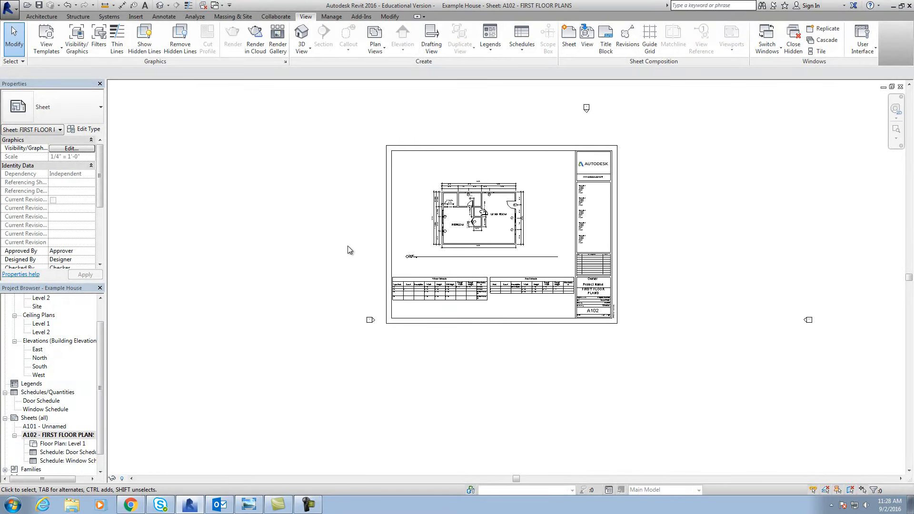
scroll(582, 311, "up", 2)
middle_click_drag(720, 256, 726, 349)
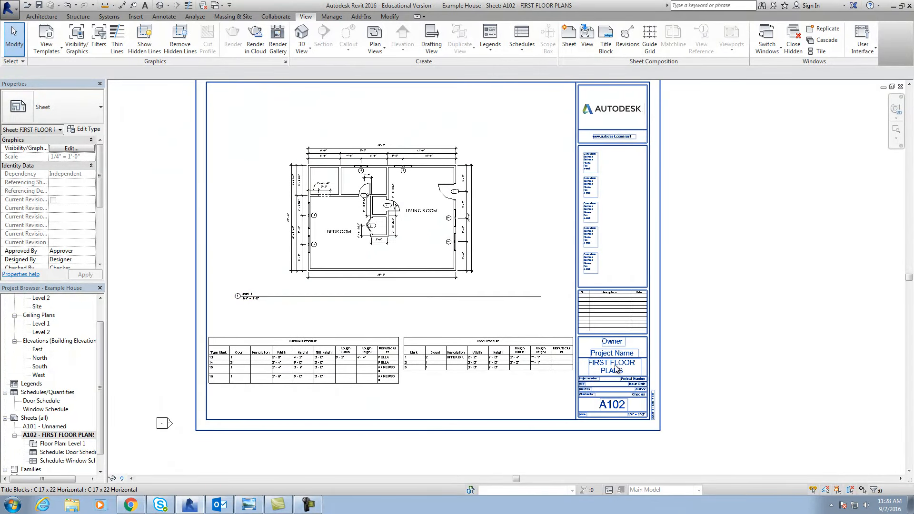
scroll(613, 402, "up", 1)
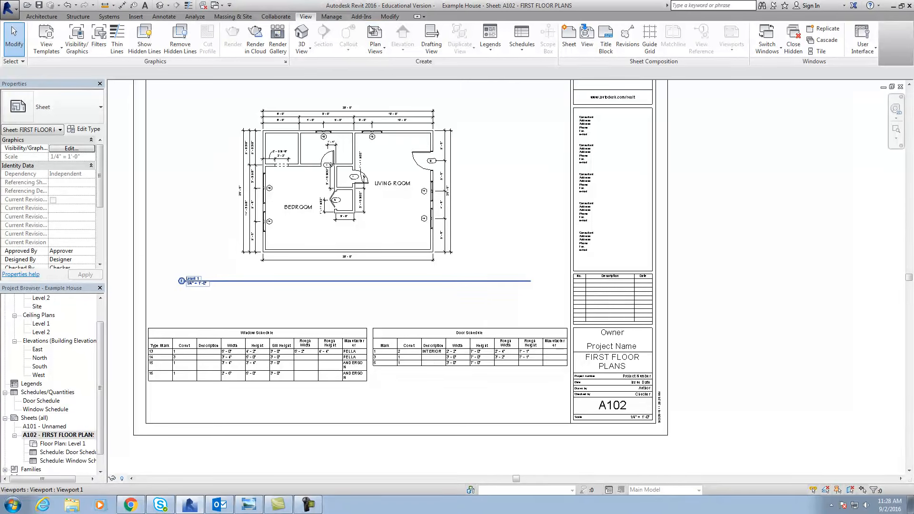
Open the project information and set the building name to RESIDENTIAL HOME.
left_click(326, 16)
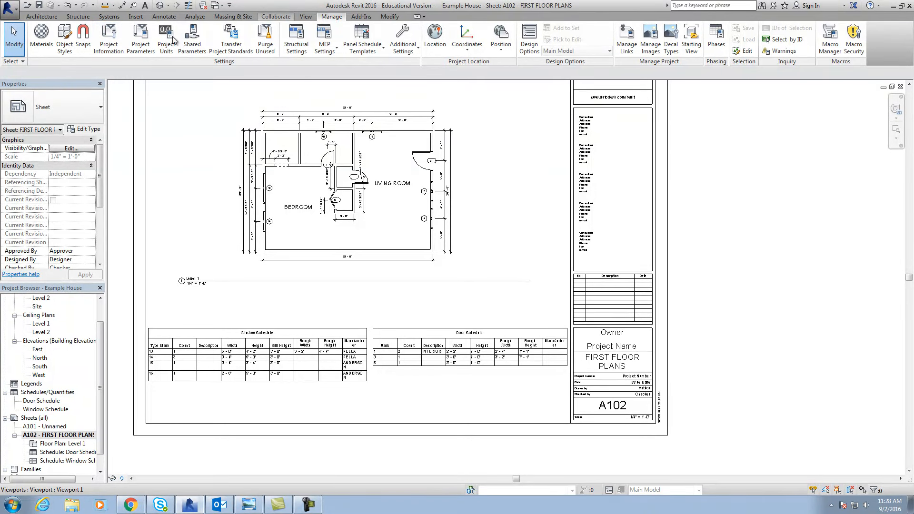
left_click(110, 38)
left_click(476, 192)
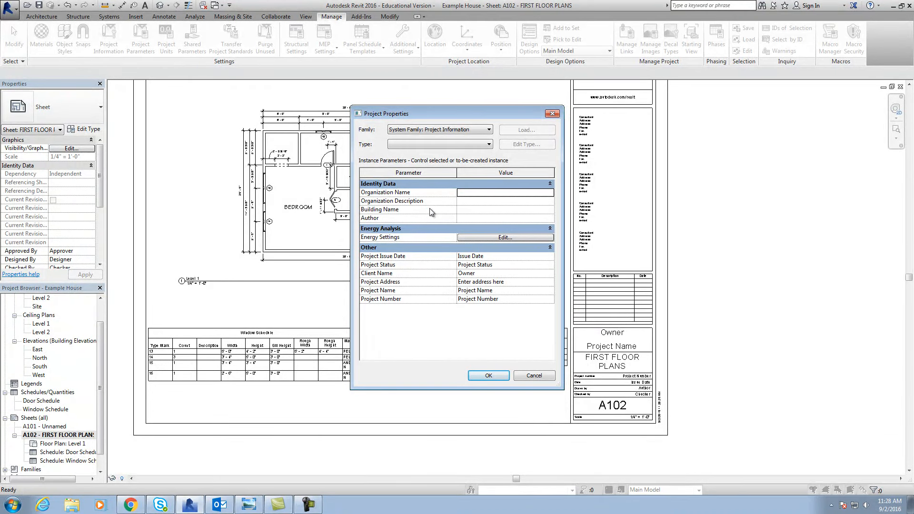
left_click(475, 209)
type("RESIDENTIAL HOME")
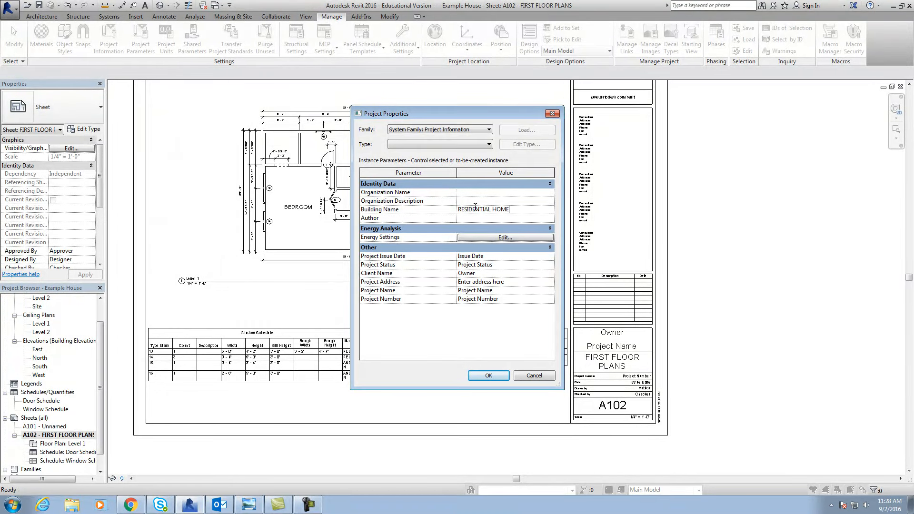
Leave the author blank and set the project status to NEW CONSTRUCTION.
left_click(469, 217)
type("J")
left_click(498, 264)
left_click_drag(498, 264, 447, 265)
type("NE")
type("STRUCTION")
Set the client name to MICKEY MOUSE in the project information.
left_click(492, 273)
type("MICKEY MOPUS")
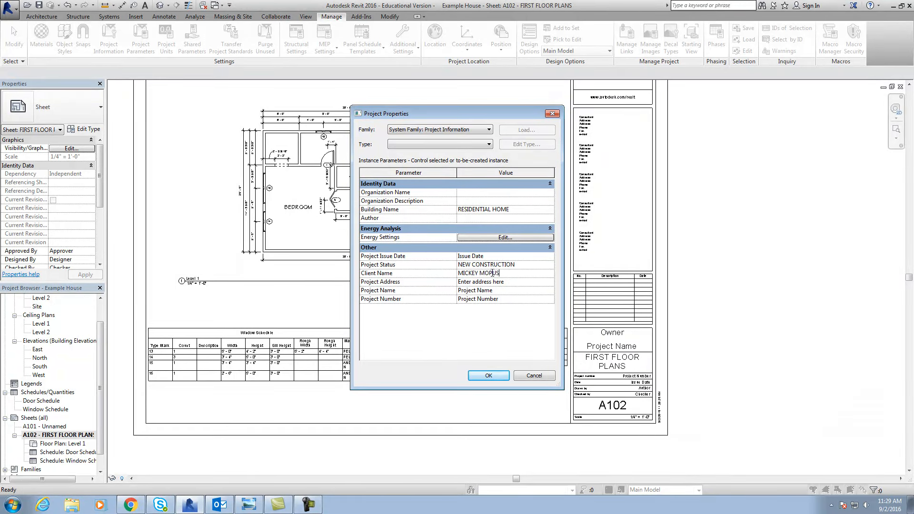
key("BackSpace")
key("BackSpace")
key("BackSpace")
type("USE")
Replace the placeholder project address with ORLANDO, FLORIDA.
left_click(498, 281)
left_click_drag(506, 281, 457, 282)
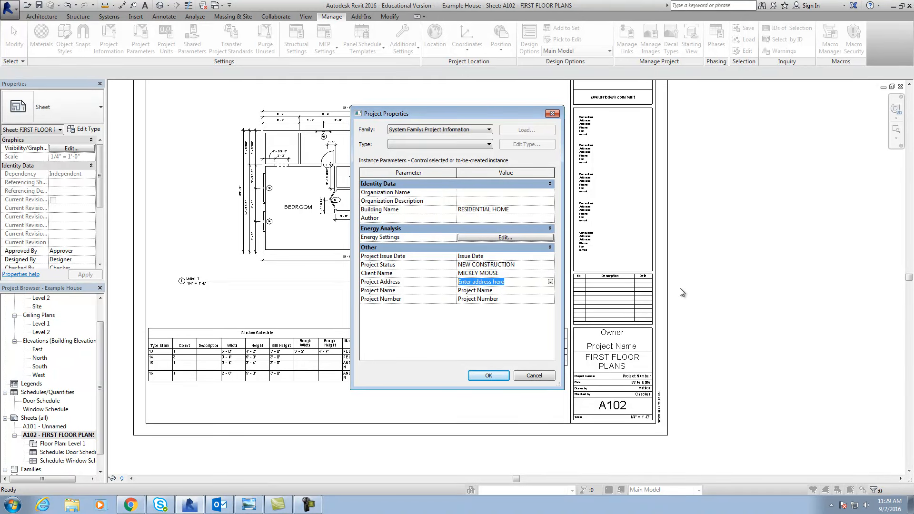
left_click(551, 282)
type("ORLANDO, FLORIDA")
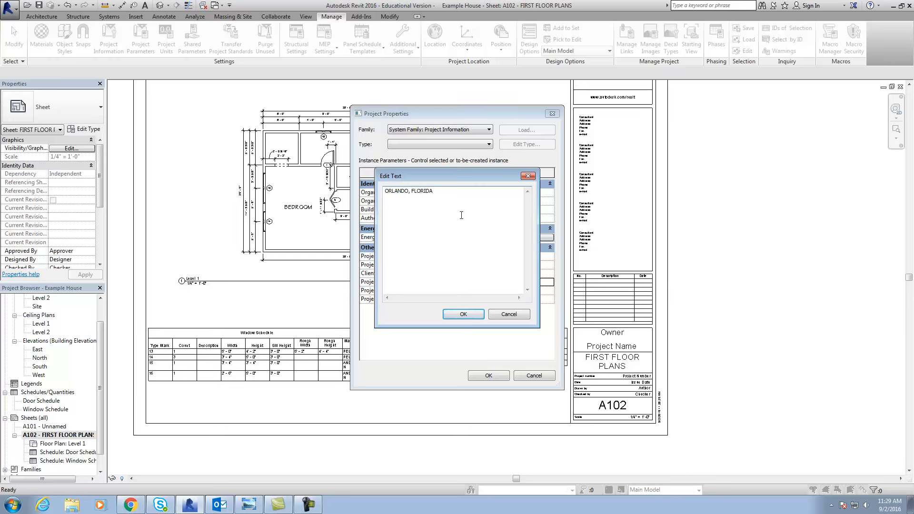
left_click(464, 314)
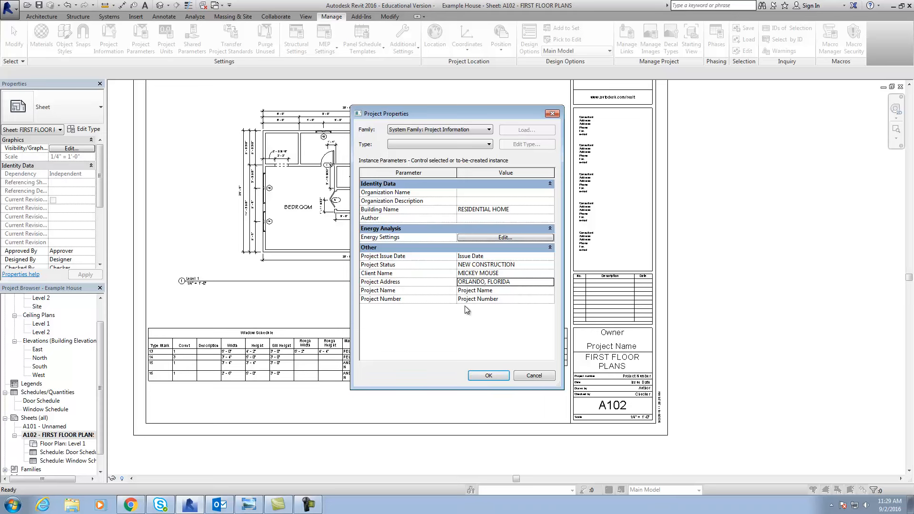
Set the project number to 1 and apply the project information.
left_click(473, 299)
left_click_drag(513, 300, 441, 301)
key("BackSpace")
left_click(492, 375)
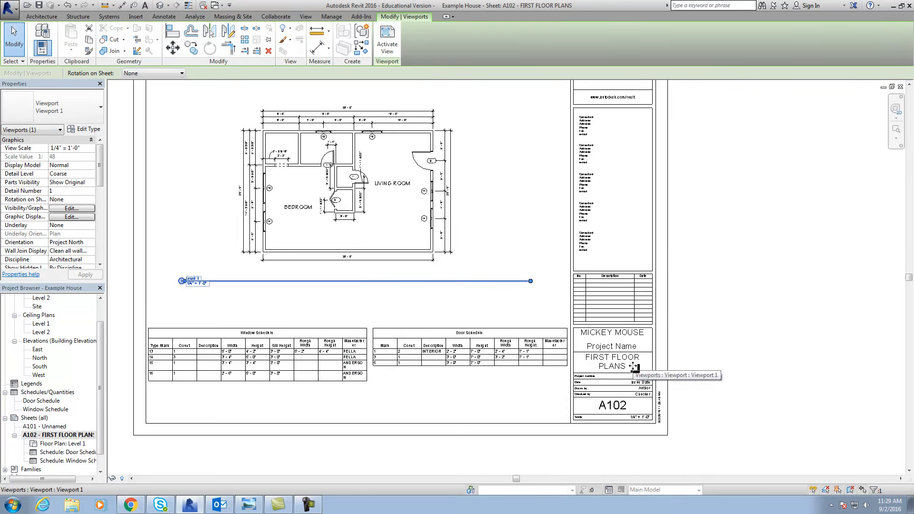
Check the client name, project number and scale in sheet A102's title block, and review the full sheet layout.
scroll(645, 393, "up", 3)
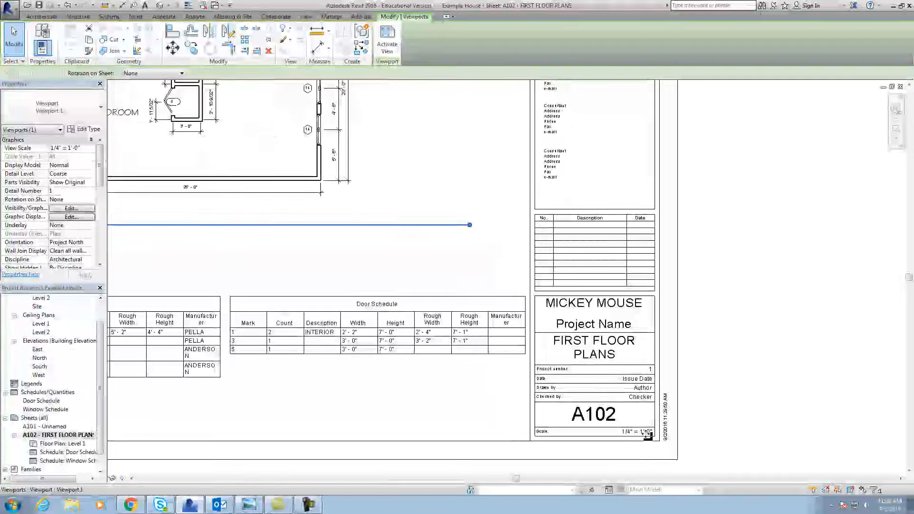
scroll(644, 443, "down", 2)
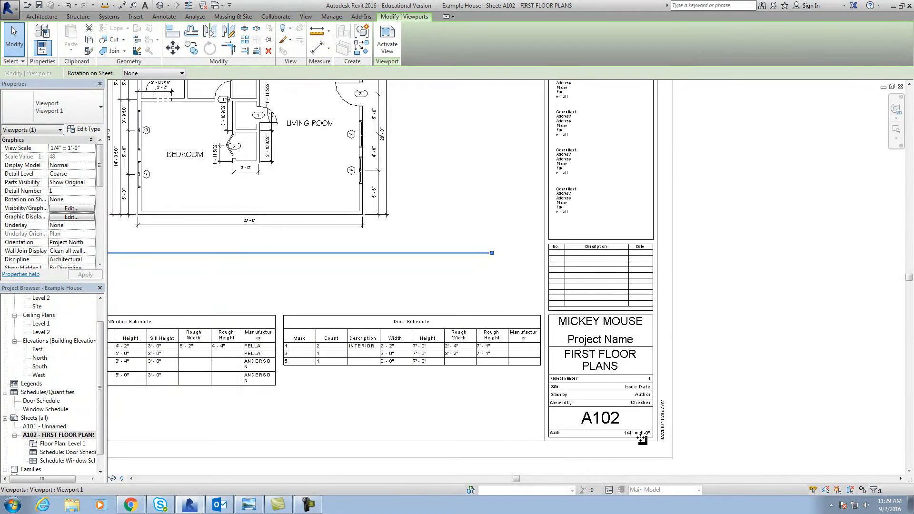
scroll(632, 412, "down", 1)
scroll(632, 413, "down", 3)
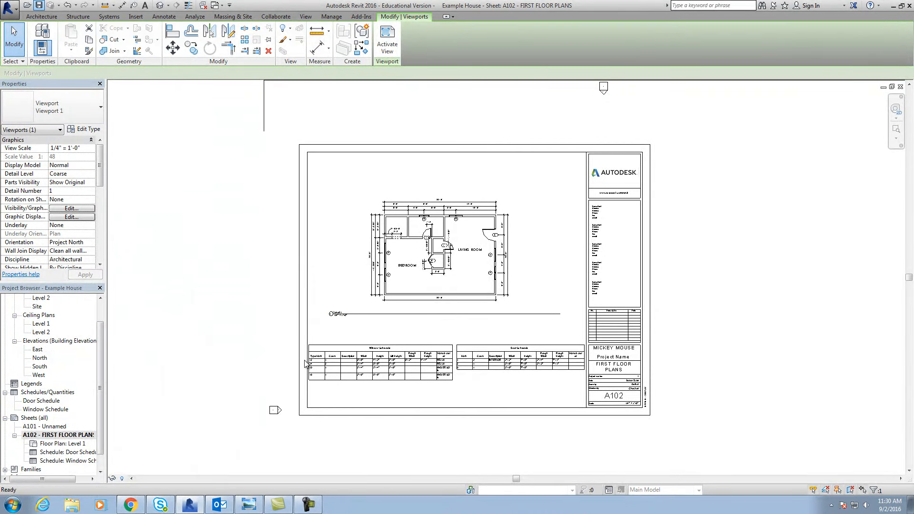
left_click(276, 330)
scroll(276, 330, "down", 2)
middle_click_drag(239, 330, 220, 323)
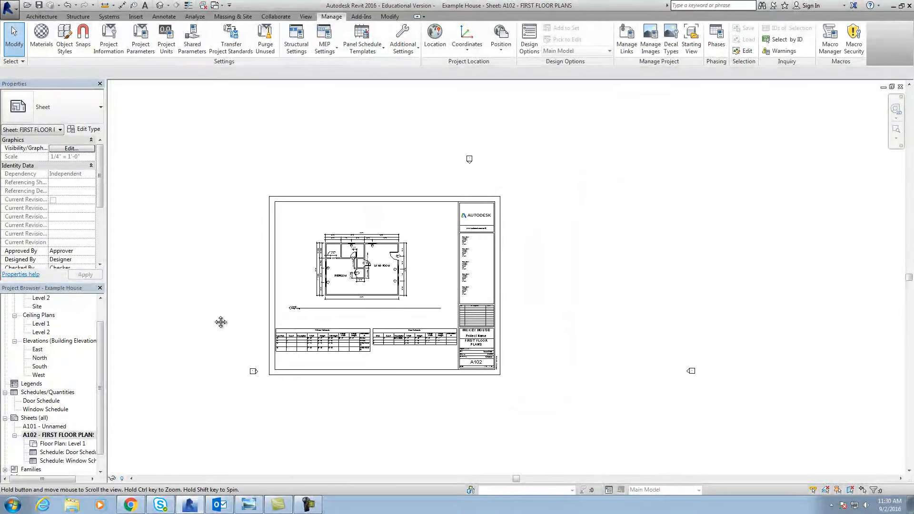